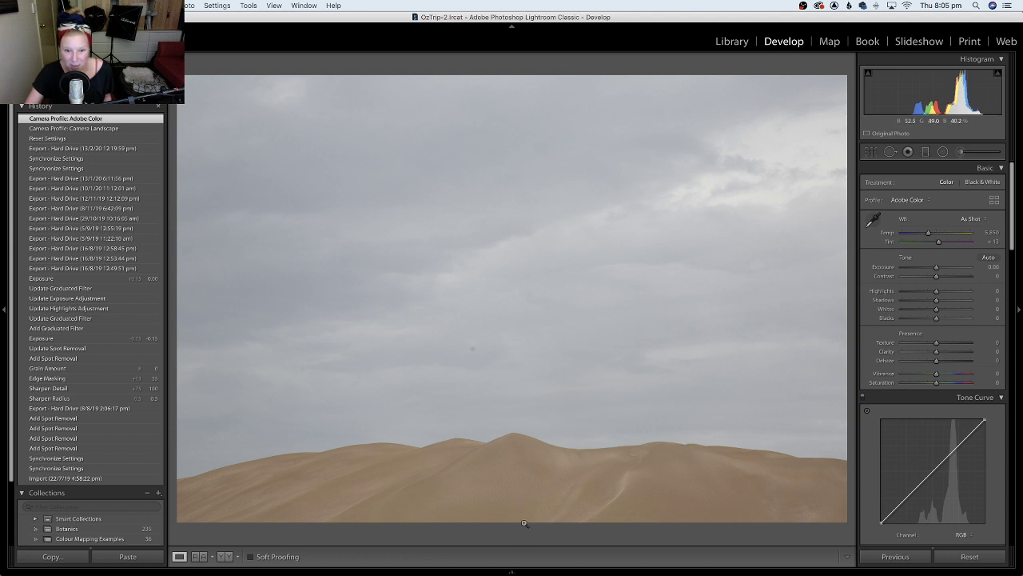
- View the finished dune edit, photo 6 in the filmstrip, and return to the unedited dune photo 2
mouse_move(515, 571)
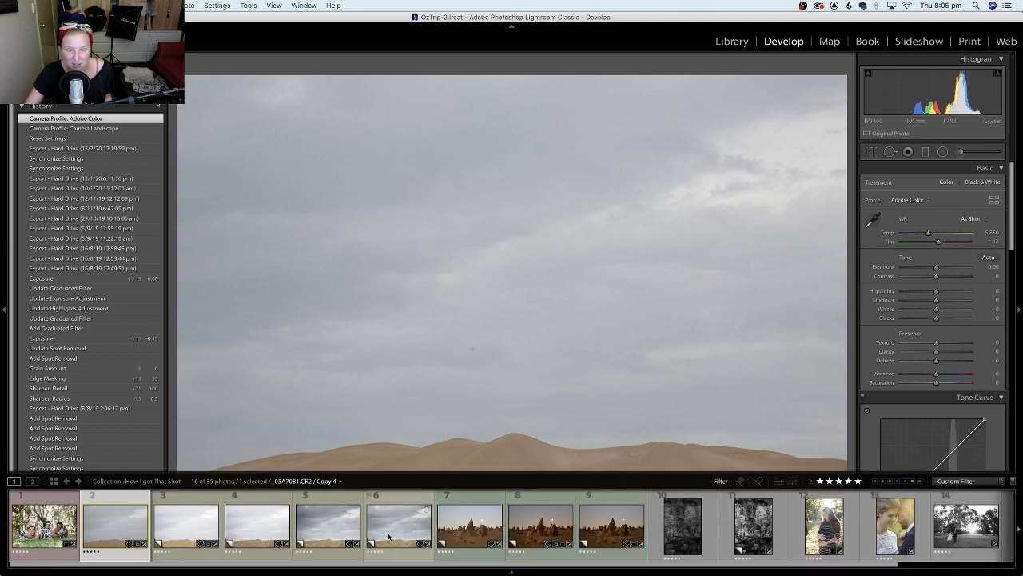
left_click(389, 537)
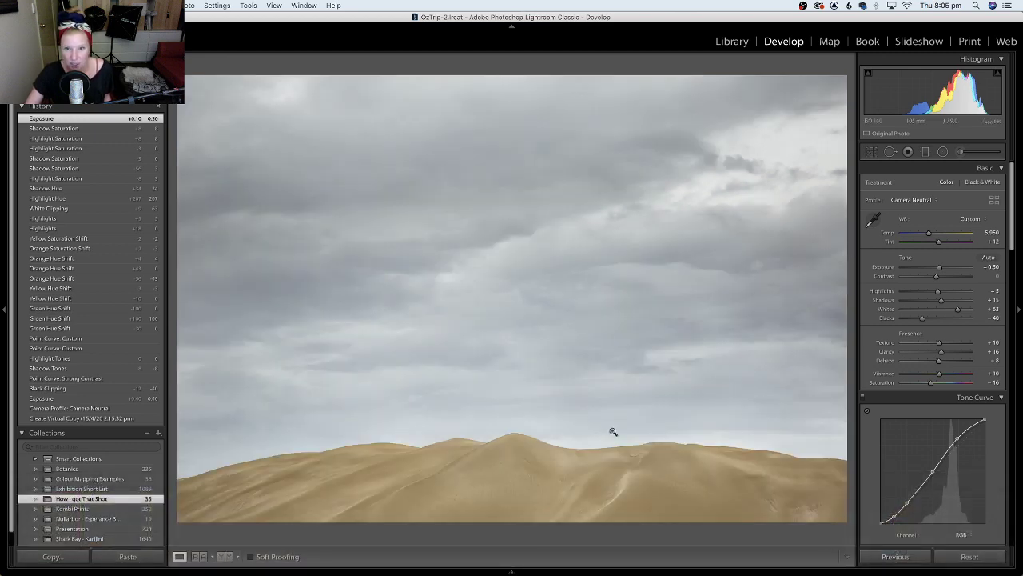
mouse_move(513, 572)
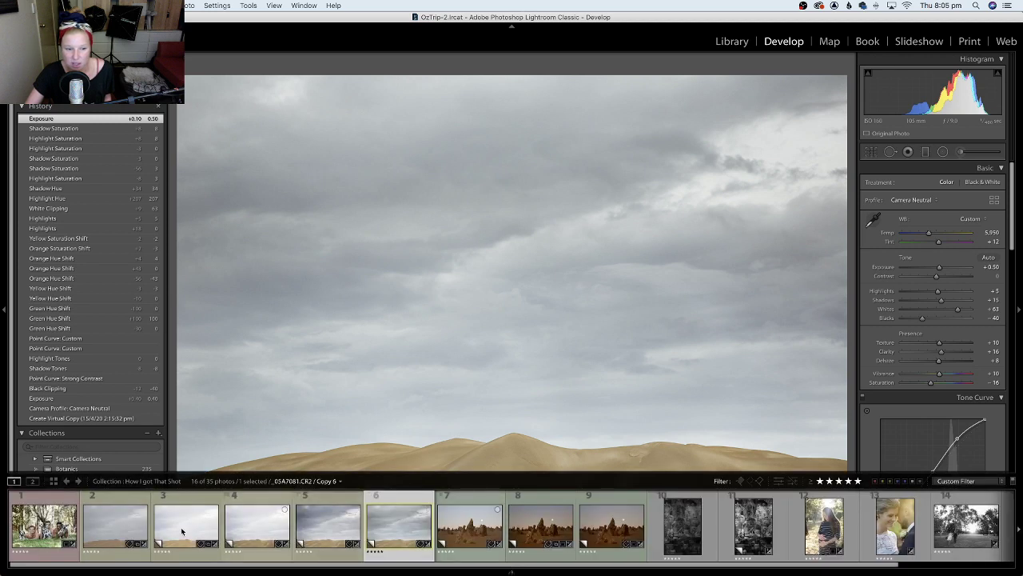
left_click(114, 526)
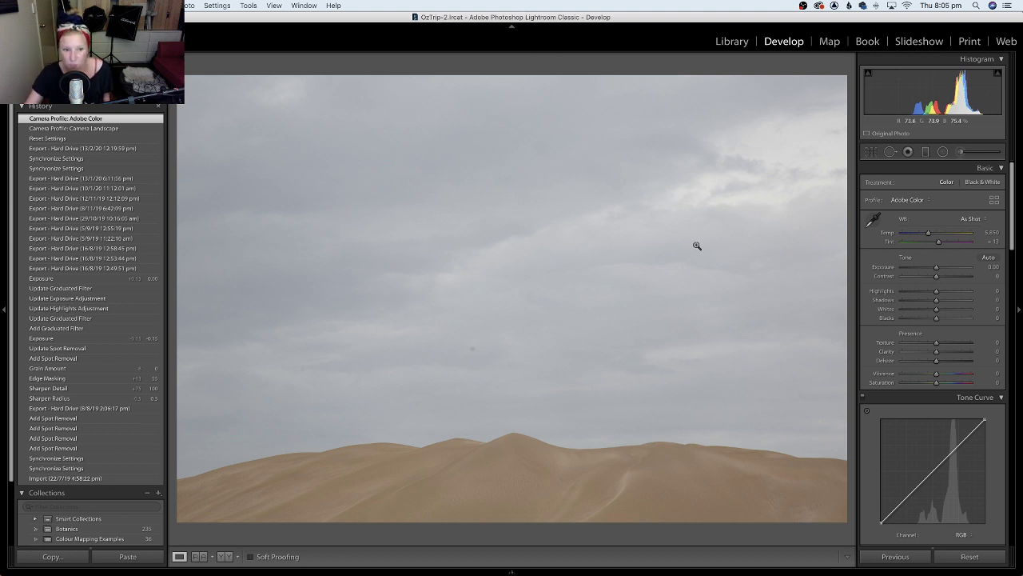
- Apply the 01 Back to Zero preset to the unedited dune photo
left_click(921, 201)
left_click(920, 200)
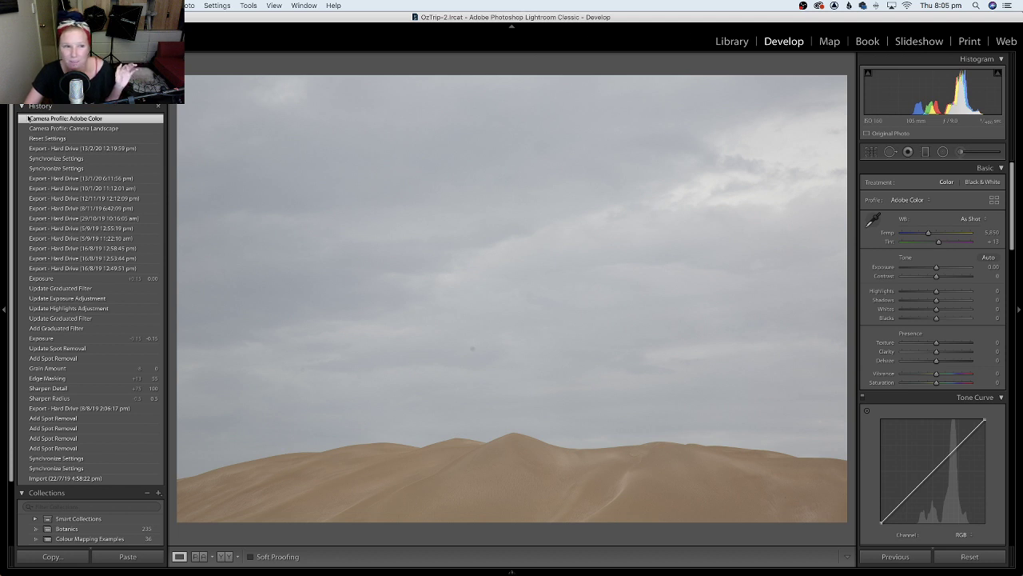
scroll(91, 320, "up", 10)
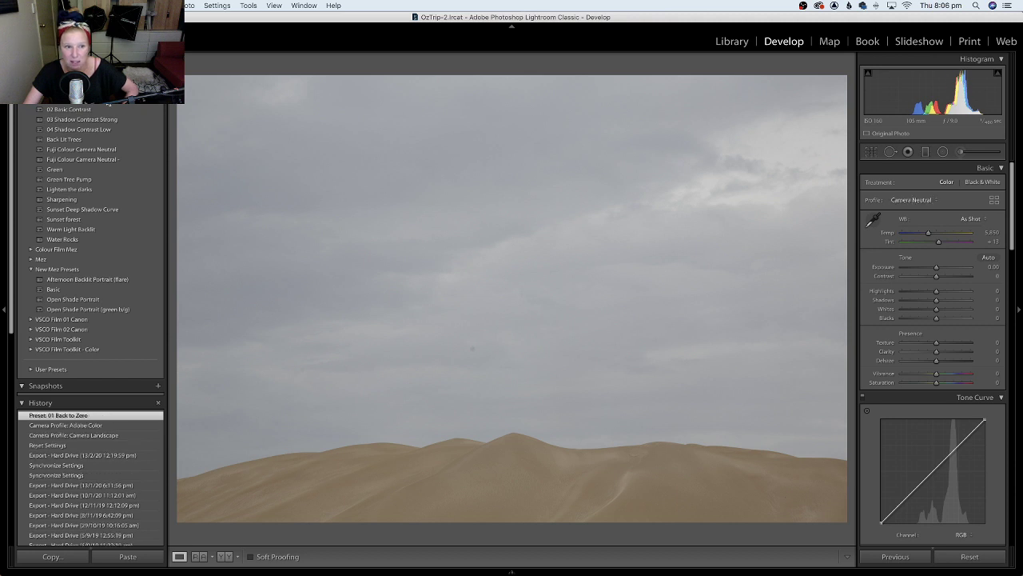
left_click(107, 101)
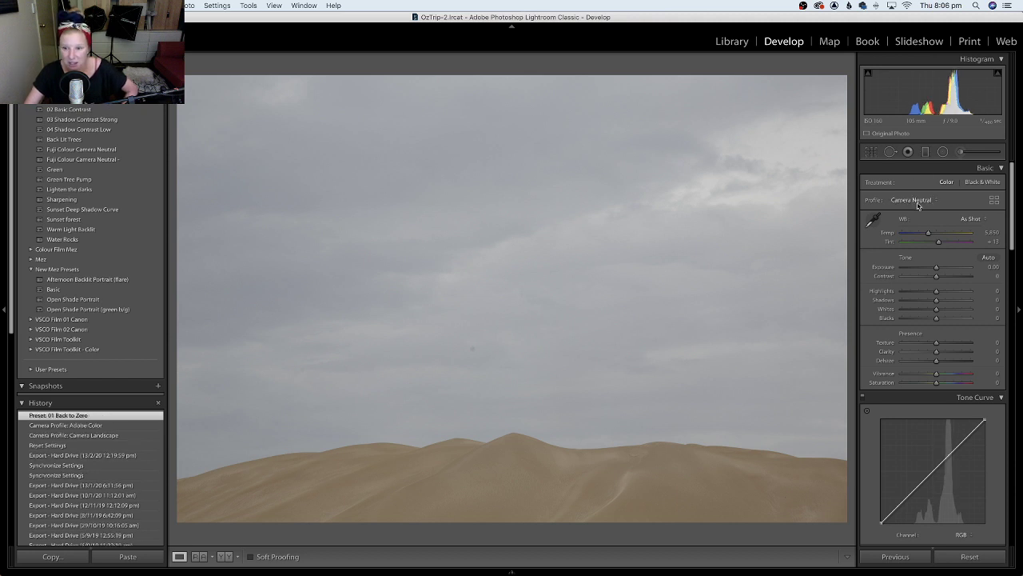
- Review the preset's tone curve, HSL, sharpening, lens correction and transform settings on the dune photo, and undo the last change
scroll(918, 205, "down", 15)
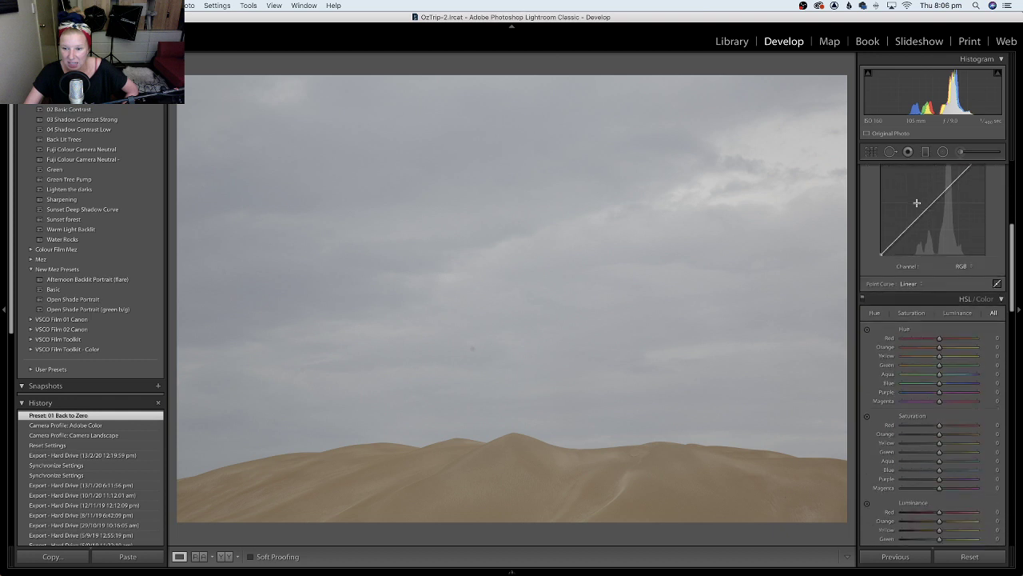
scroll(918, 206, "down", 7)
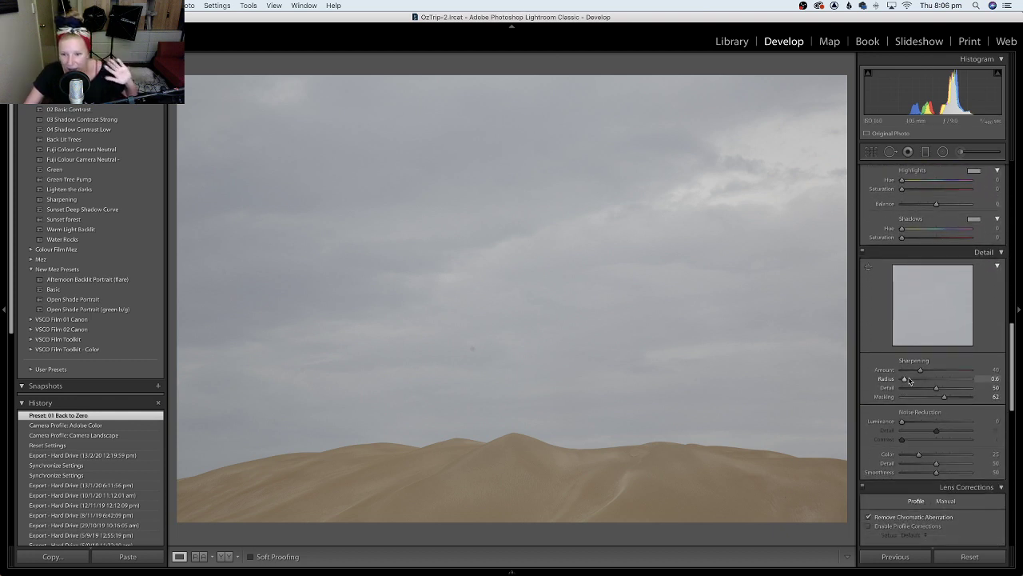
scroll(941, 396, "down", 5)
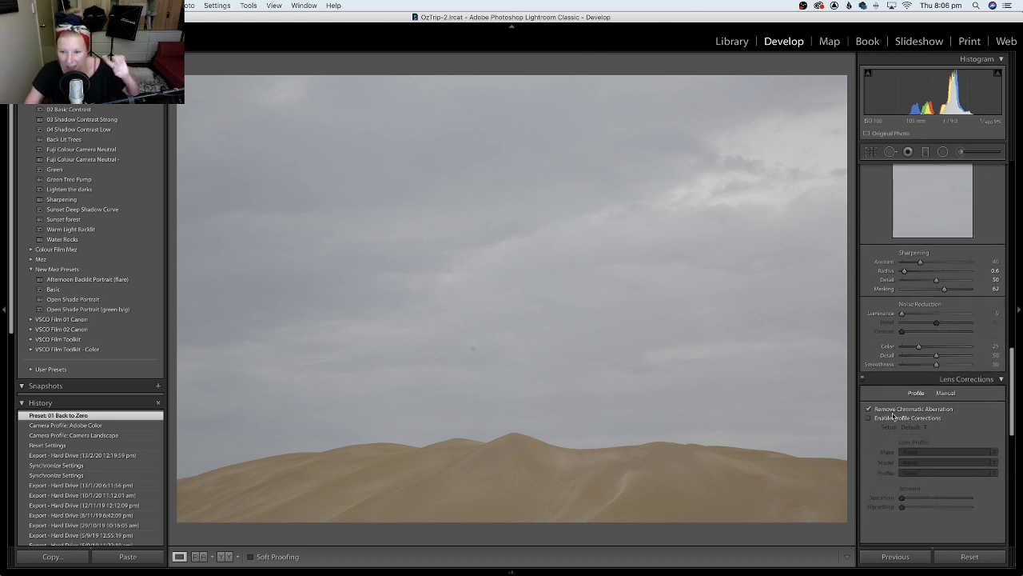
scroll(903, 413, "down", 10)
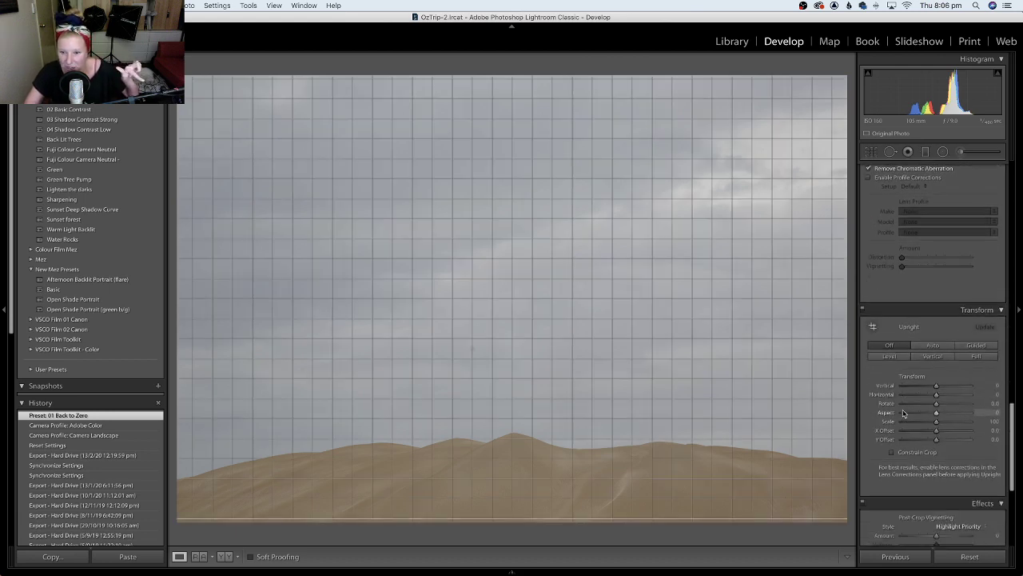
scroll(903, 413, "up", 15)
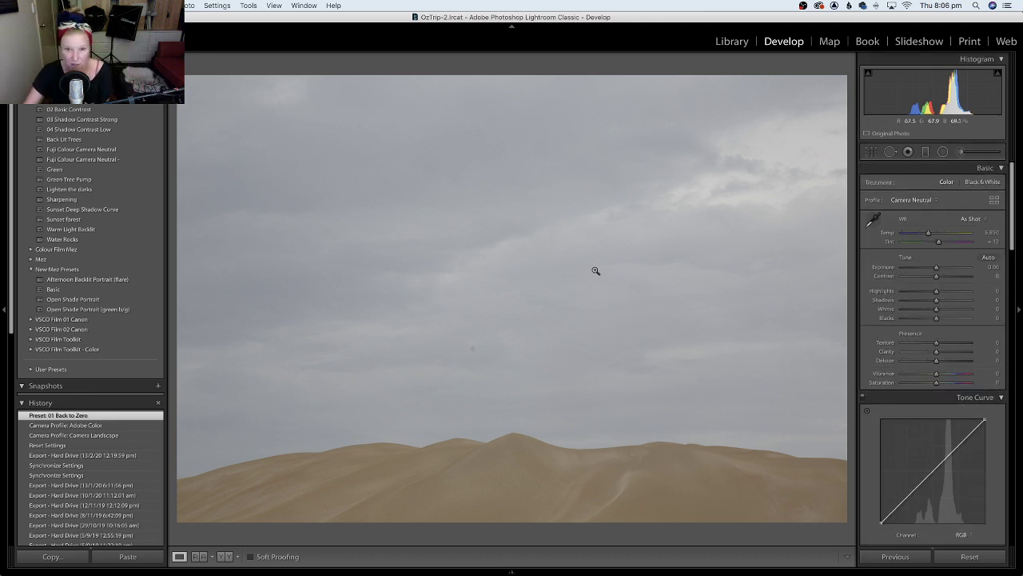
key("super+z")
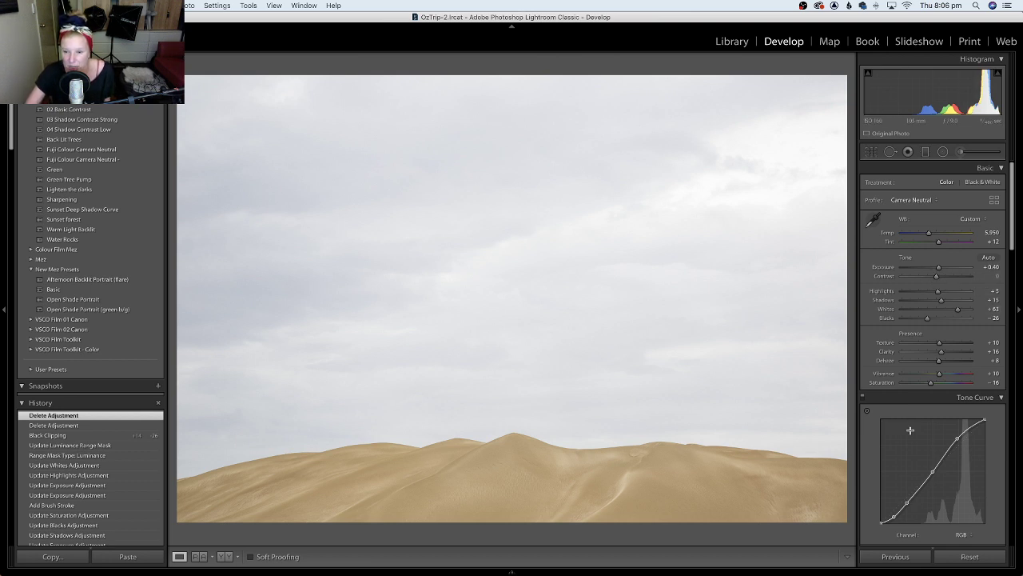
- Examine the basic tone, presence, tone curve and HSL settings of the brightened dune photo
scroll(909, 427, "down", 5)
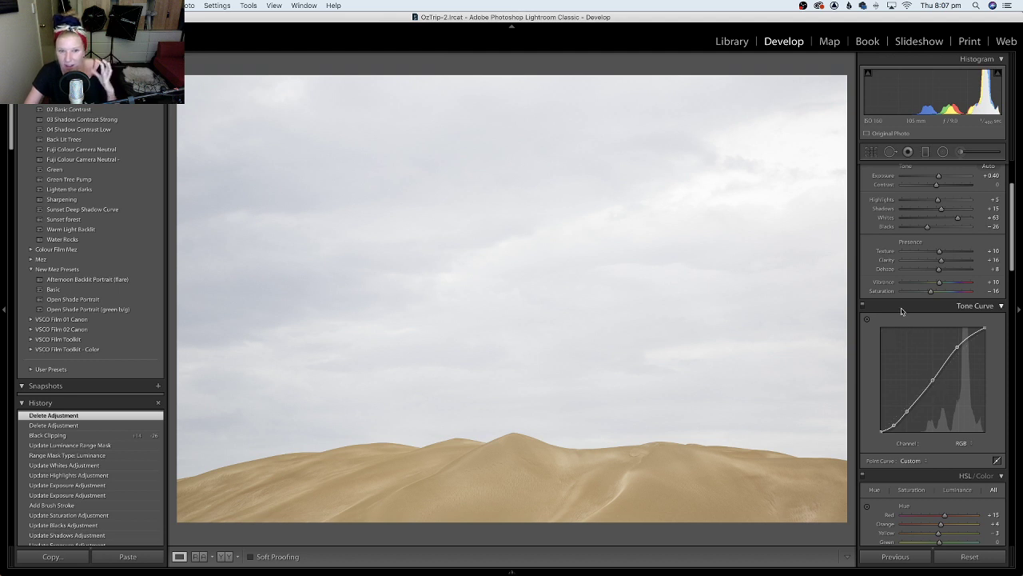
scroll(902, 311, "up", 3)
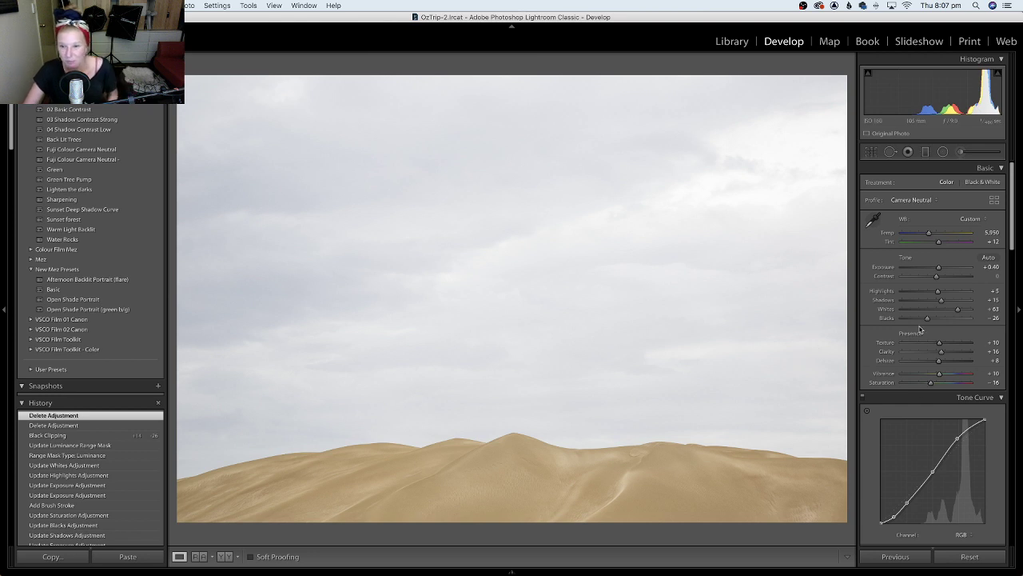
scroll(912, 356, "down", 8)
scroll(907, 357, "down", 3)
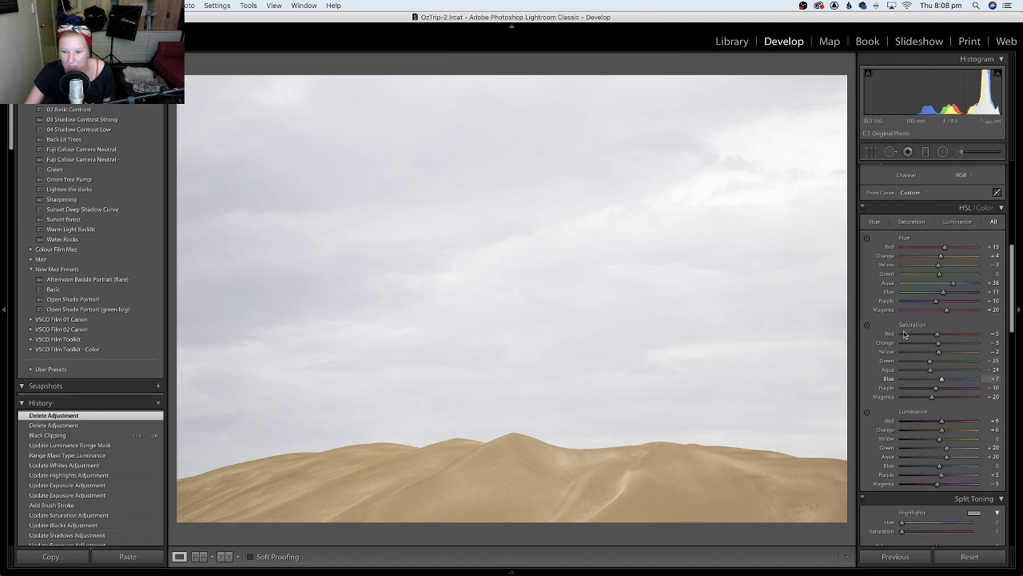
scroll(934, 264, "up", 3)
scroll(951, 284, "up", 10)
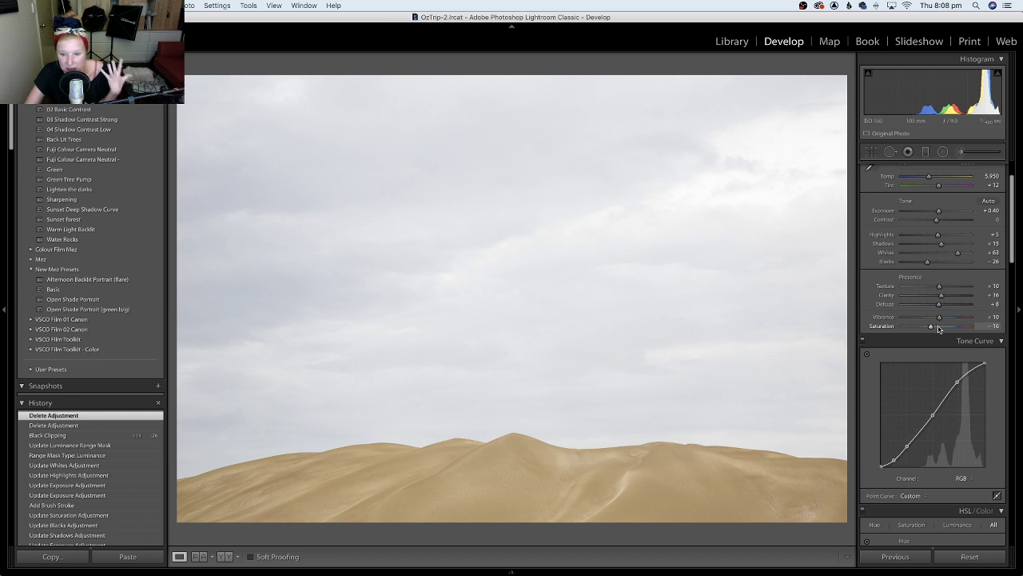
- Examine the photo's remaining settings from HSL through split toning, detail, lens corrections, transform and effects to calibration
scroll(939, 329, "down", 8)
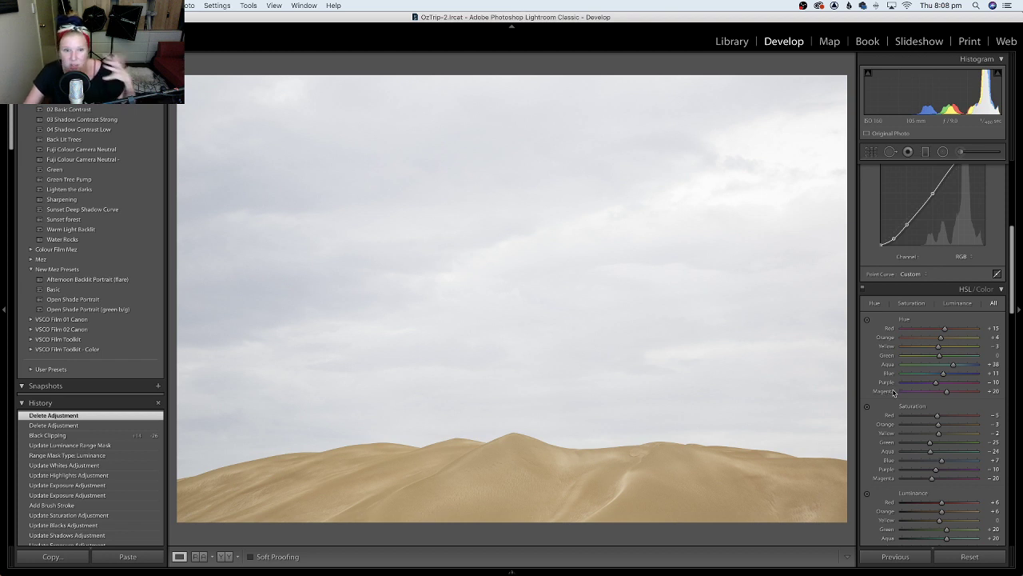
scroll(893, 392, "down", 5)
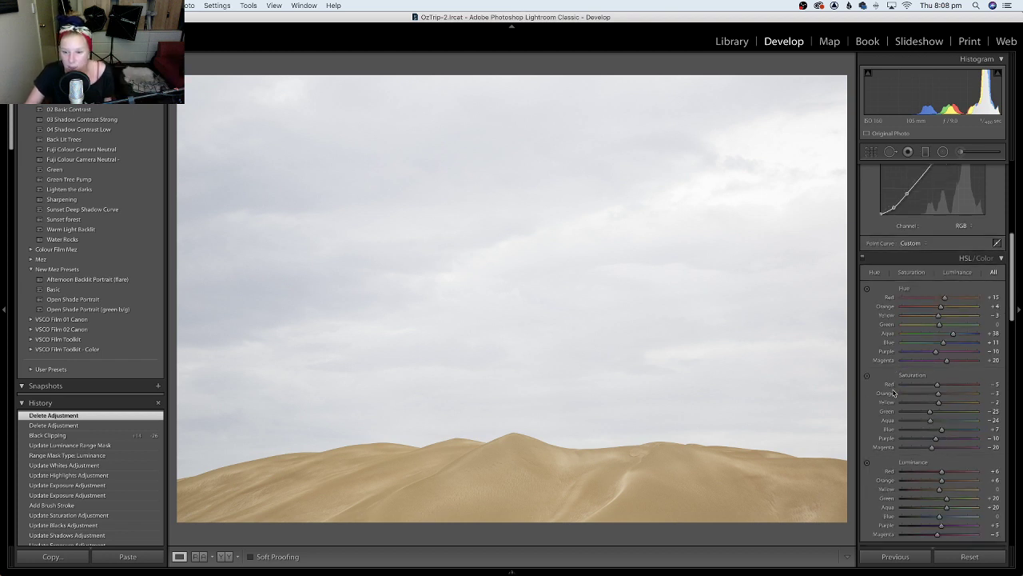
scroll(893, 392, "down", 2)
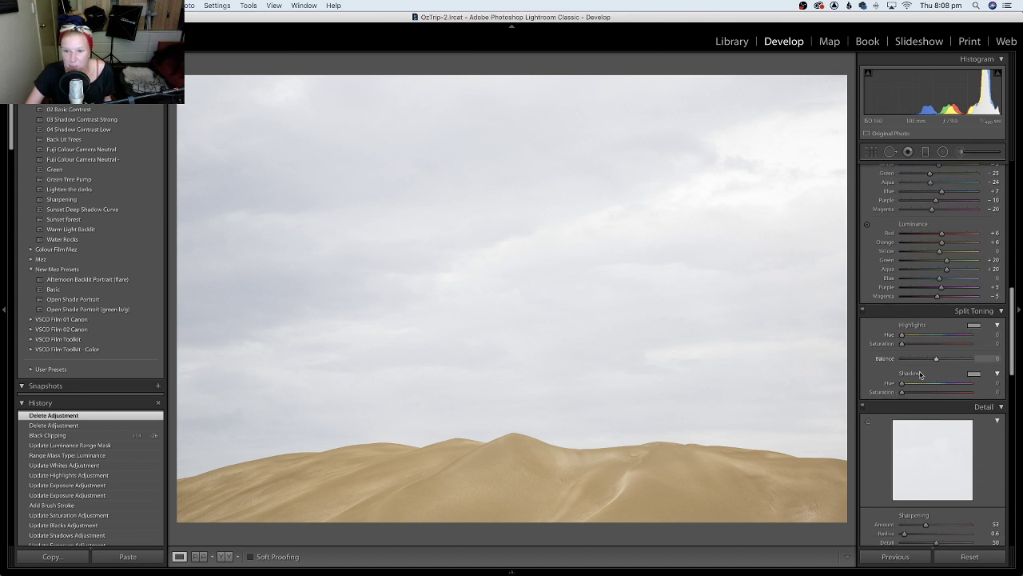
scroll(872, 366, "down", 8)
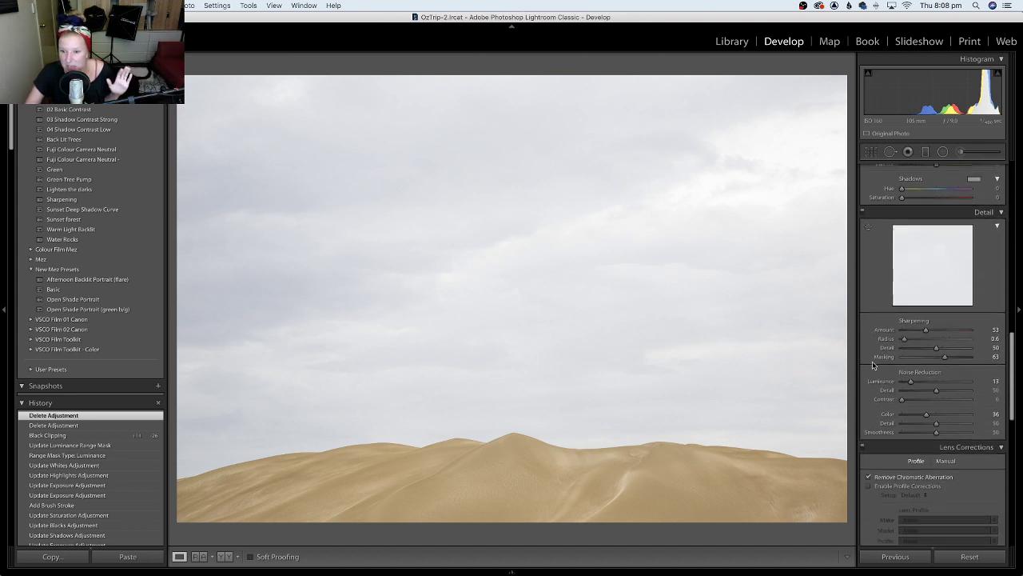
scroll(873, 365, "down", 9)
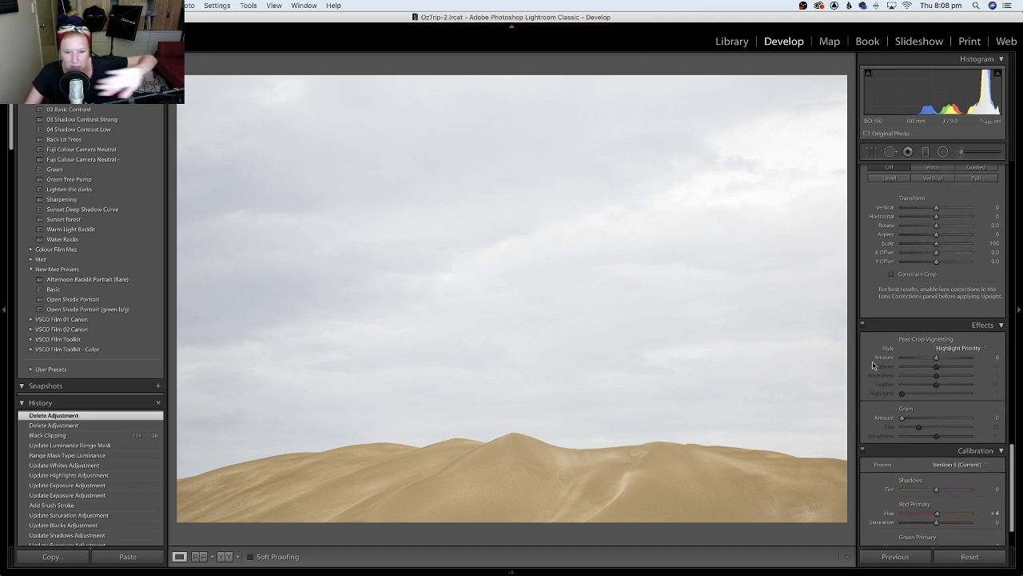
scroll(873, 365, "up", 15)
scroll(873, 365, "up", 2)
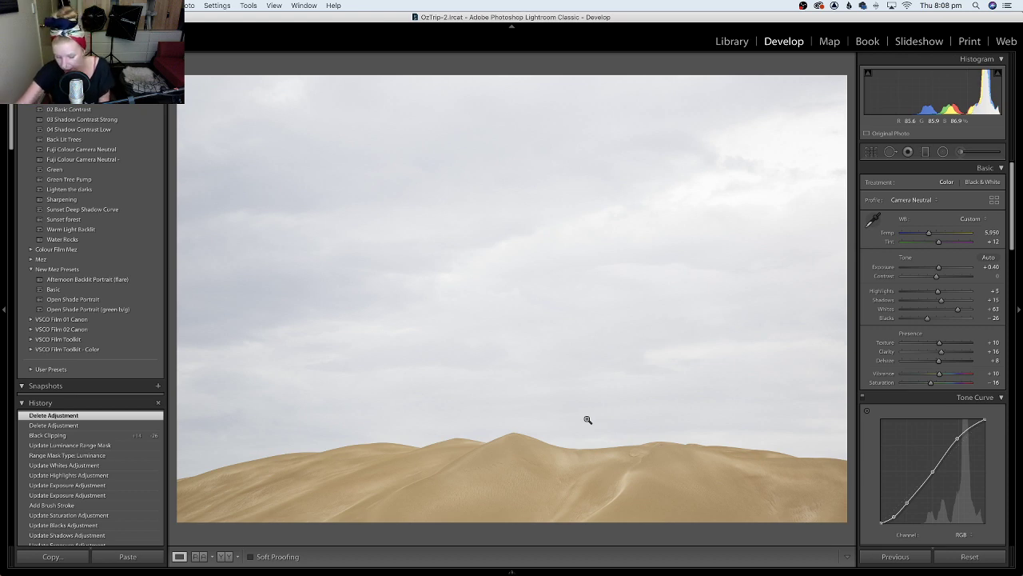
- Open dune photo 4 from the filmstrip and inspect the Adjustment Brush settings of its two pins on the sand
mouse_move(492, 572)
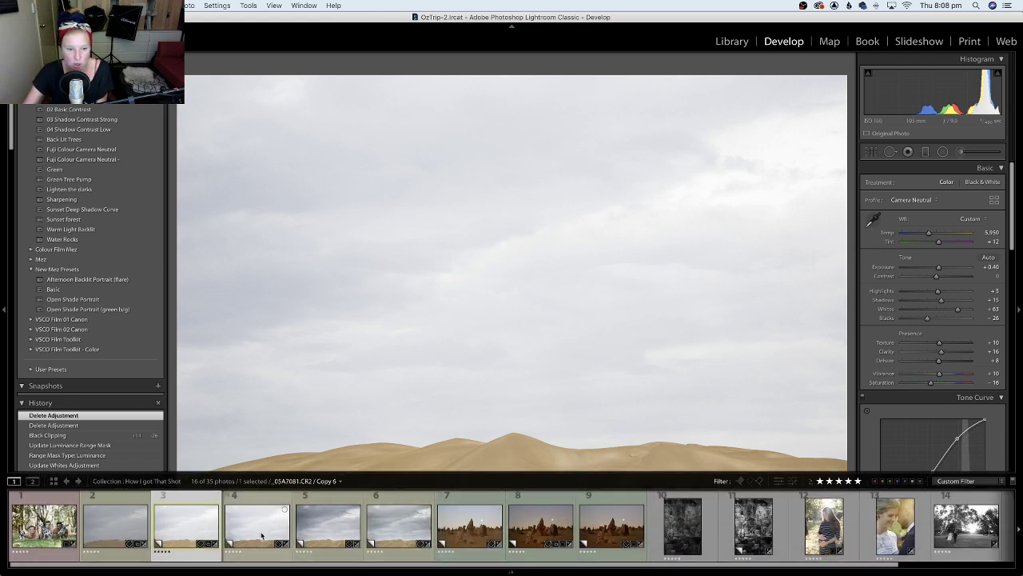
left_click(267, 537)
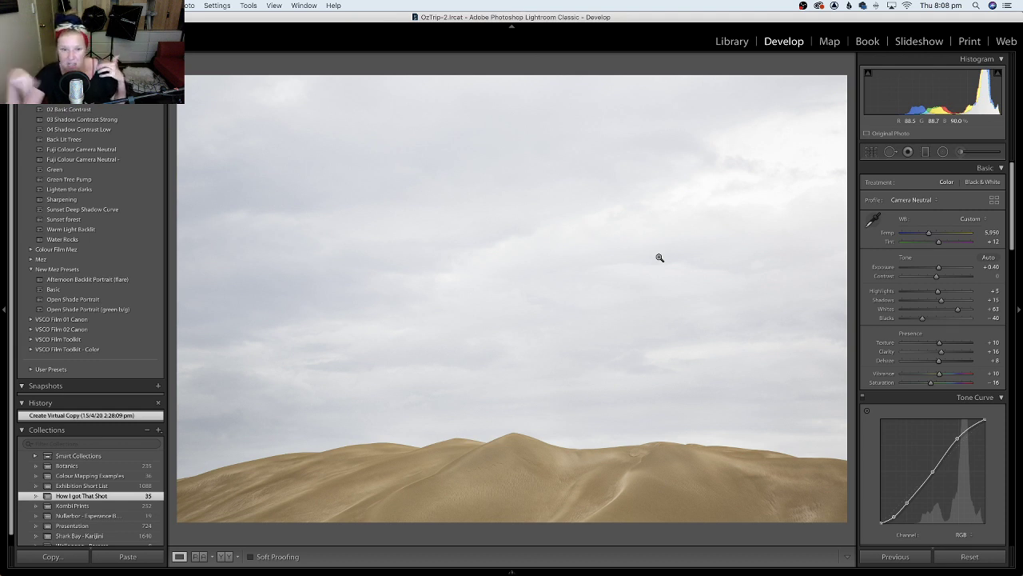
left_click(965, 152)
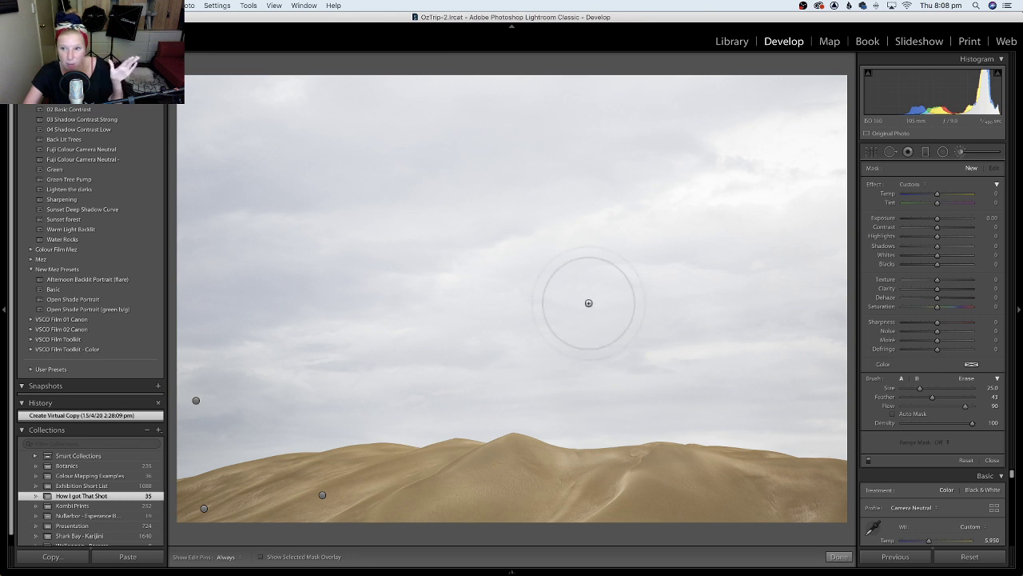
left_click(322, 496)
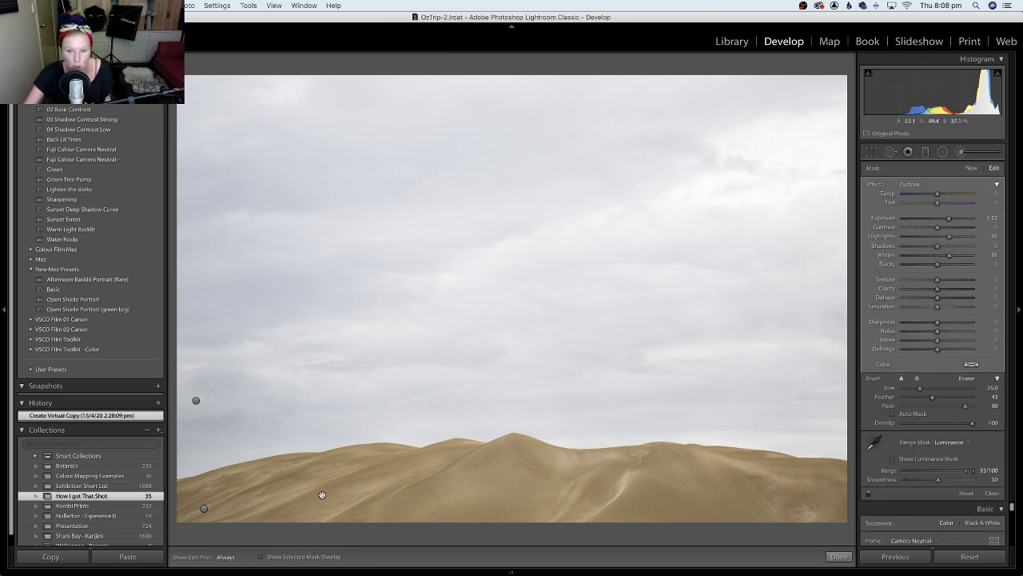
left_click(204, 510)
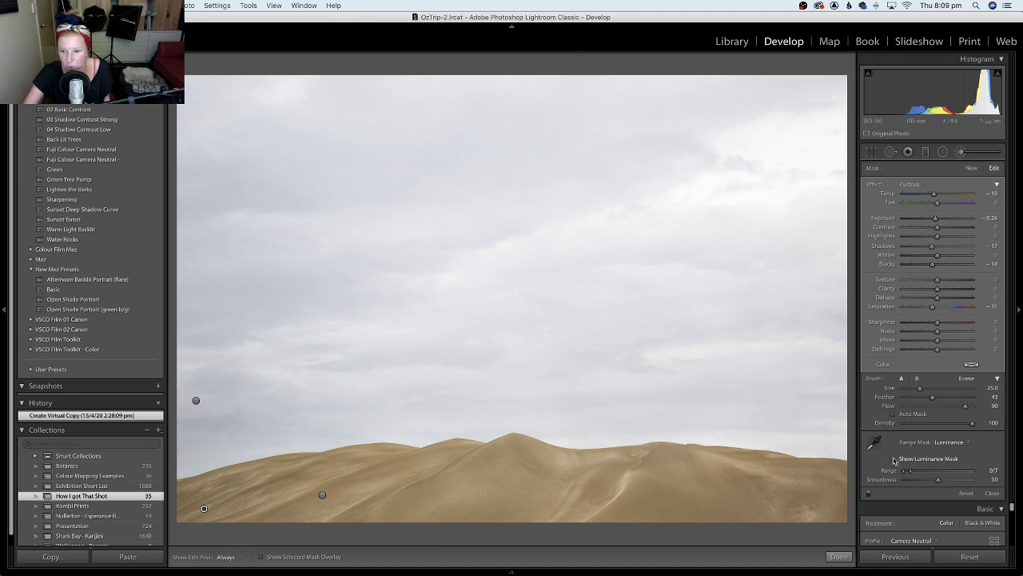
- Toggle the luminance mask display on and off for the darkening brush adjustment on the dunes to check the affected area
left_click(894, 459)
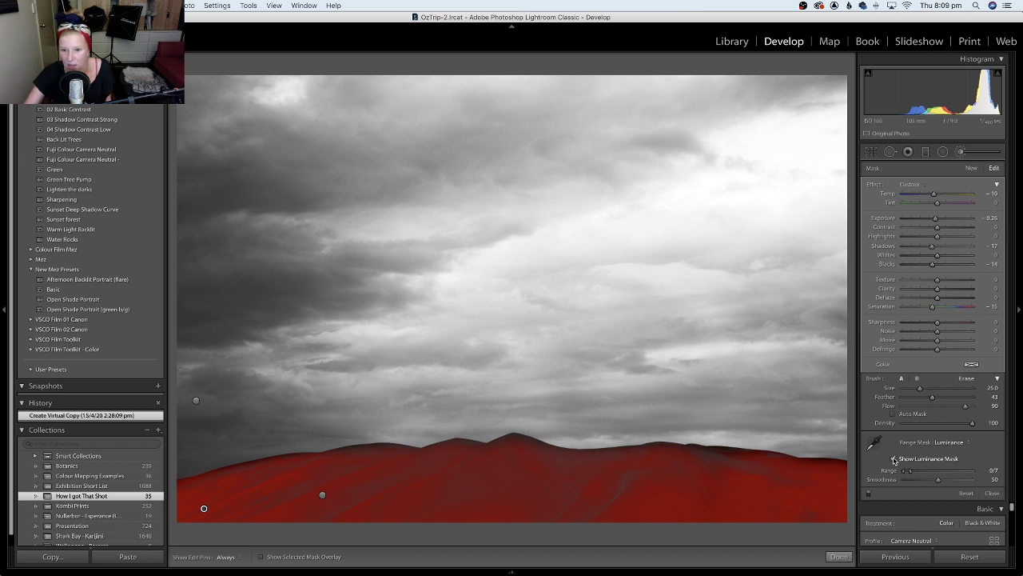
left_click(893, 459)
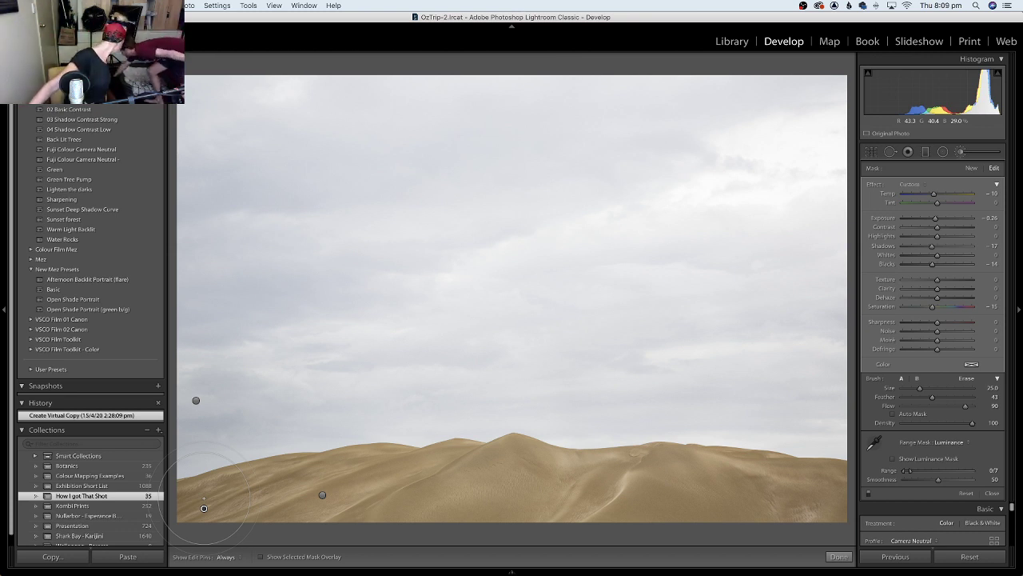
left_click(893, 459)
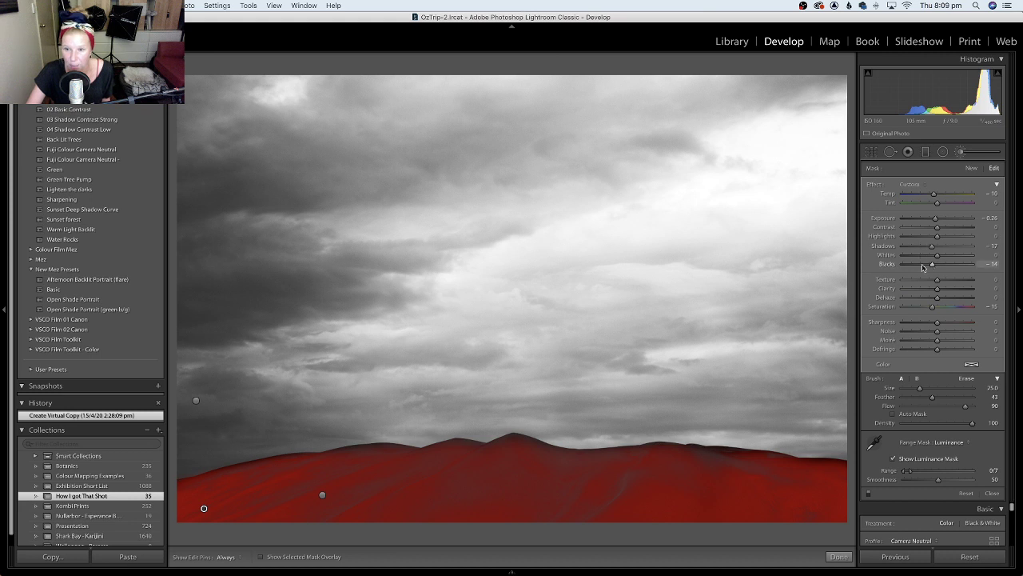
left_click(893, 460)
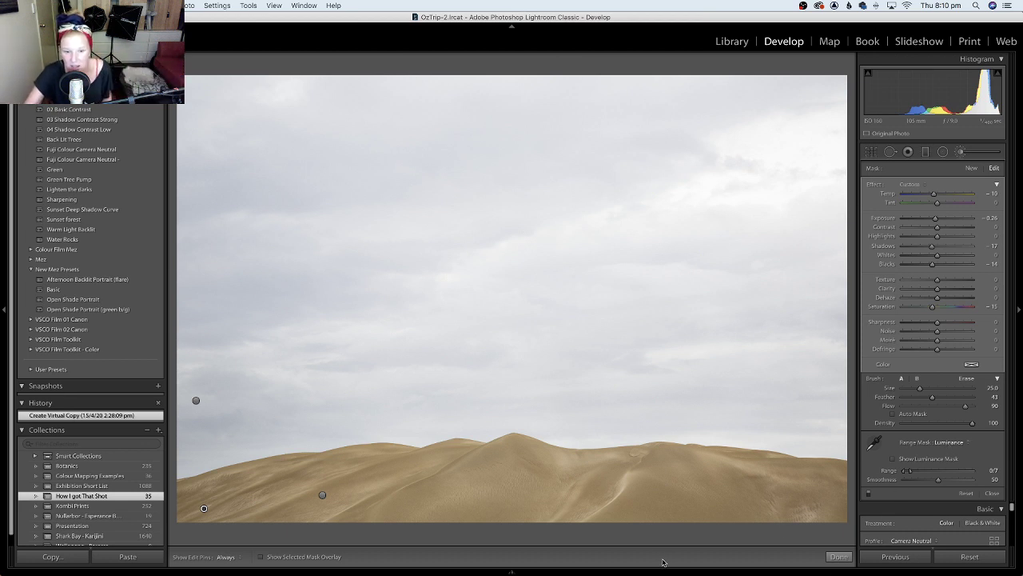
- Return to dune photo 3 in the filmstrip and close the Adjustment Brush
mouse_move(472, 567)
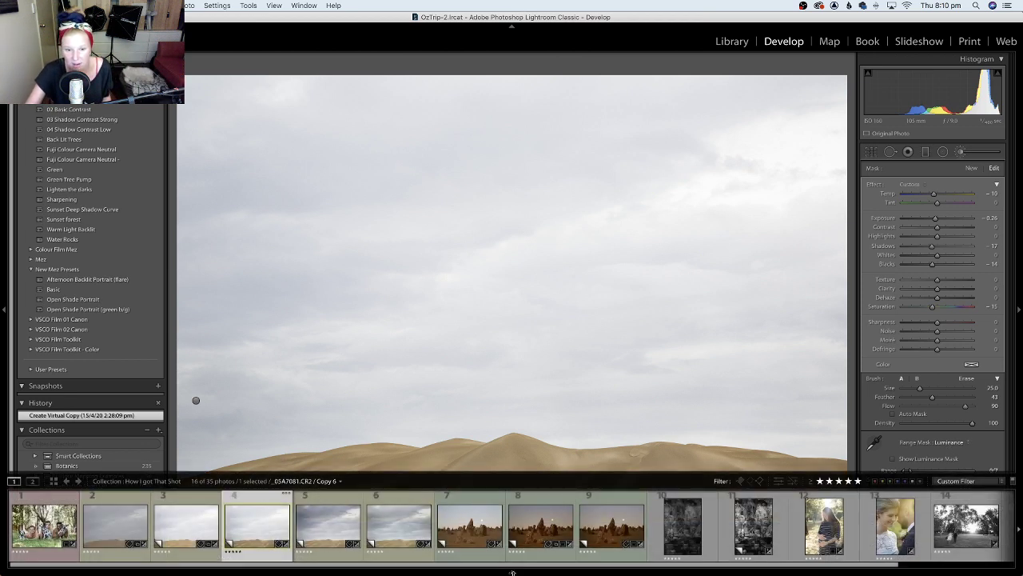
left_click(167, 536)
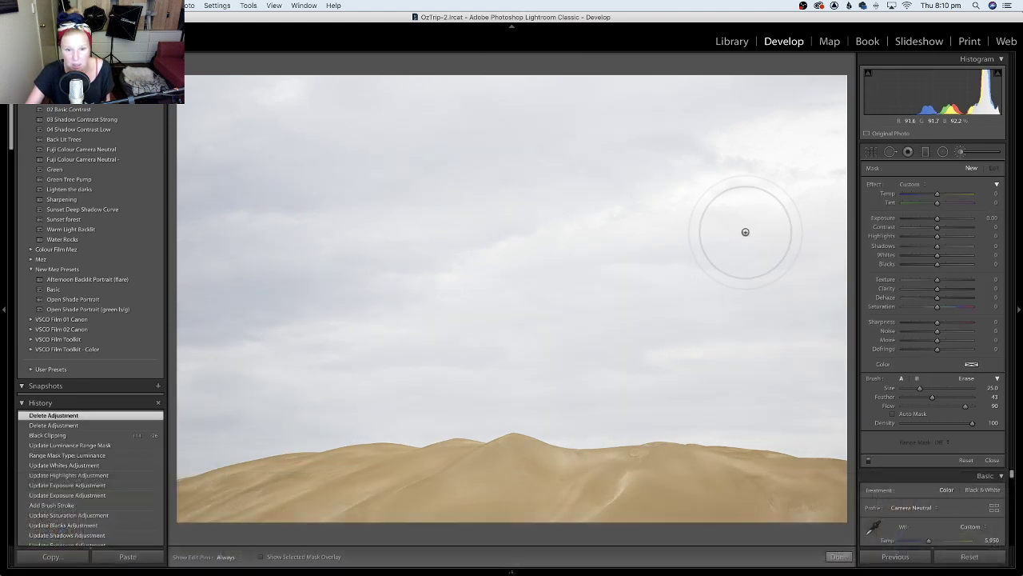
left_click(962, 151)
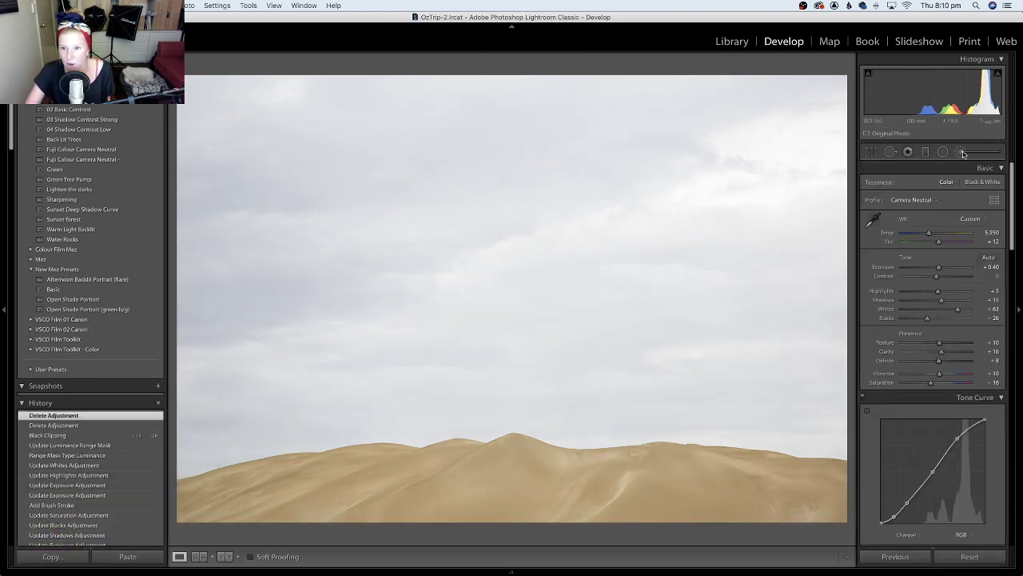
- Paint an Adjustment Brush stroke over the dunes with Exposure -0.91, Shadows -27 and Blacks -28, with the edit pins hidden while painting
left_click(962, 153)
mouse_move(939, 223)
left_mouse_down()
mouse_move(924, 246)
mouse_move(931, 268)
left_mouse_up()
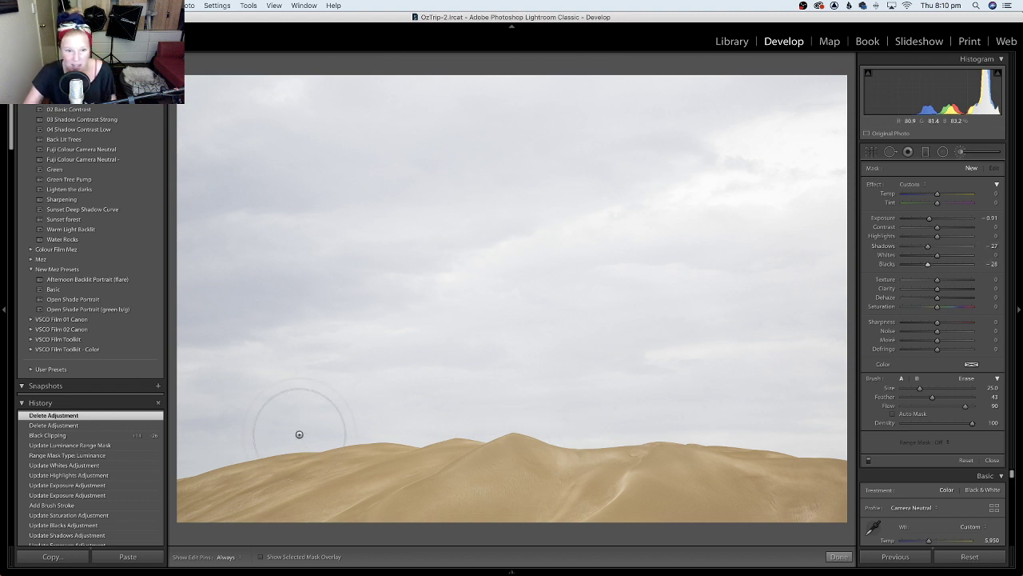
key("h")
mouse_move(244, 487)
left_mouse_down()
mouse_move(269, 499)
mouse_move(196, 513)
mouse_move(593, 481)
mouse_move(494, 484)
mouse_move(578, 478)
mouse_move(542, 487)
mouse_move(671, 501)
mouse_move(703, 486)
mouse_move(673, 483)
mouse_move(651, 482)
mouse_move(772, 497)
left_mouse_up()
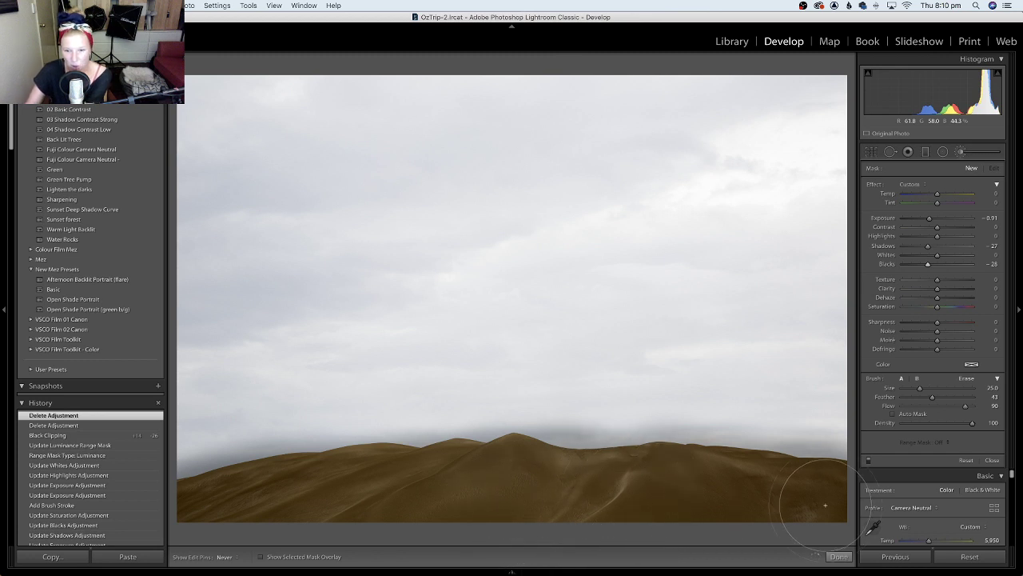
left_click_drag(825, 505, 823, 504)
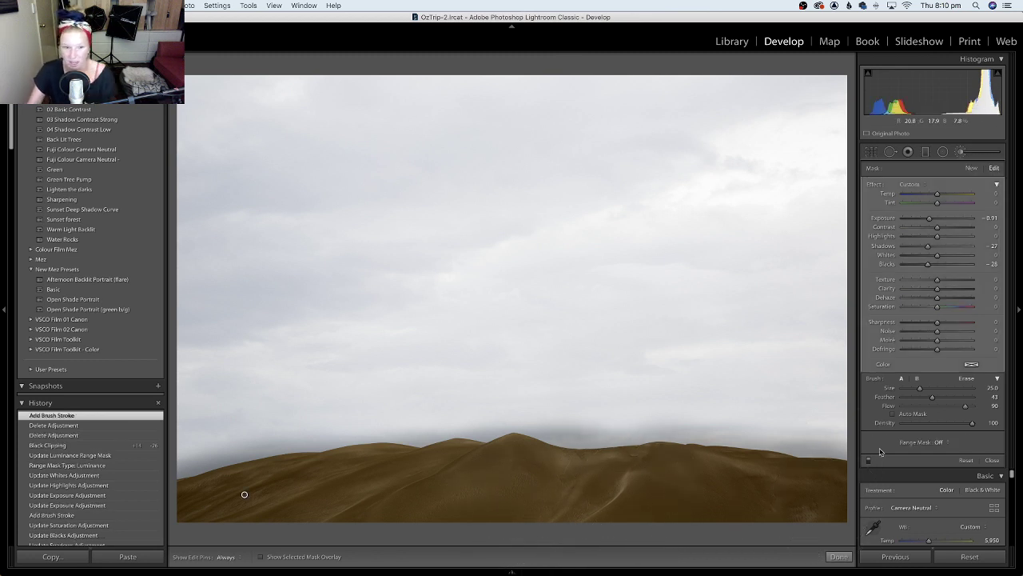
- Limit the darkening brush adjustment with a Luminance range mask of 0/9, and close the Adjustment Brush
left_click(939, 442)
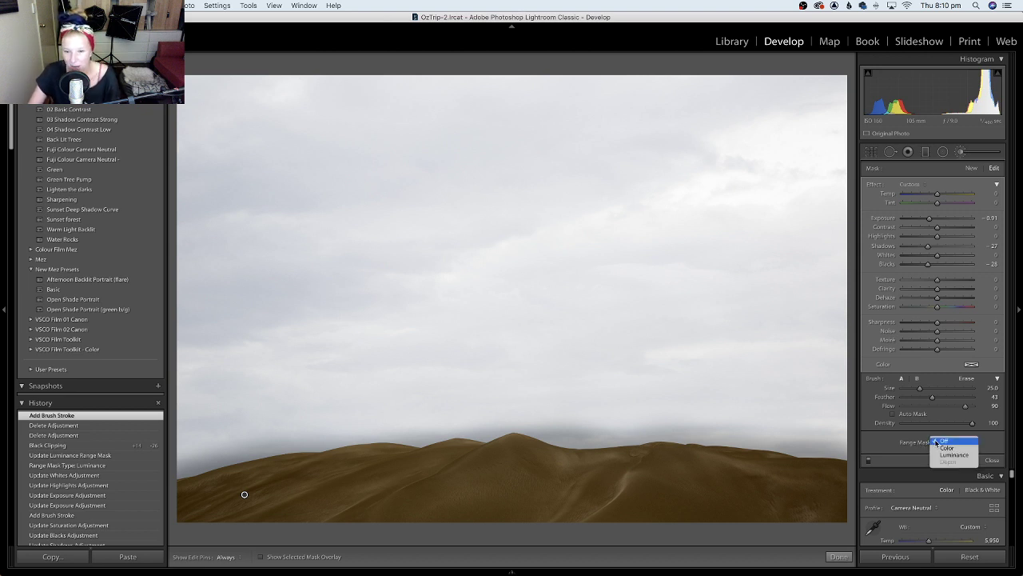
left_click(968, 456)
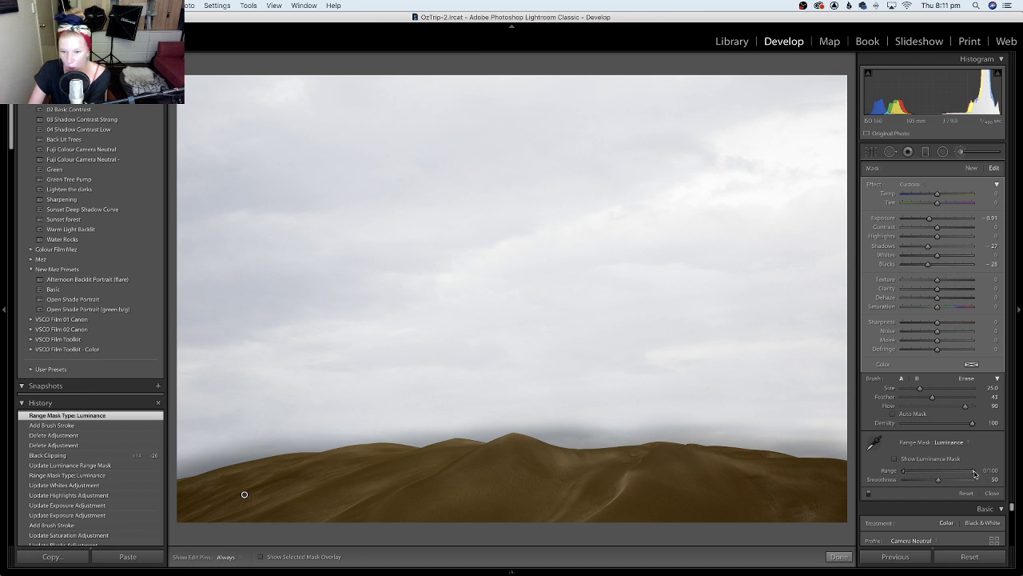
left_click_drag(966, 472, 912, 478)
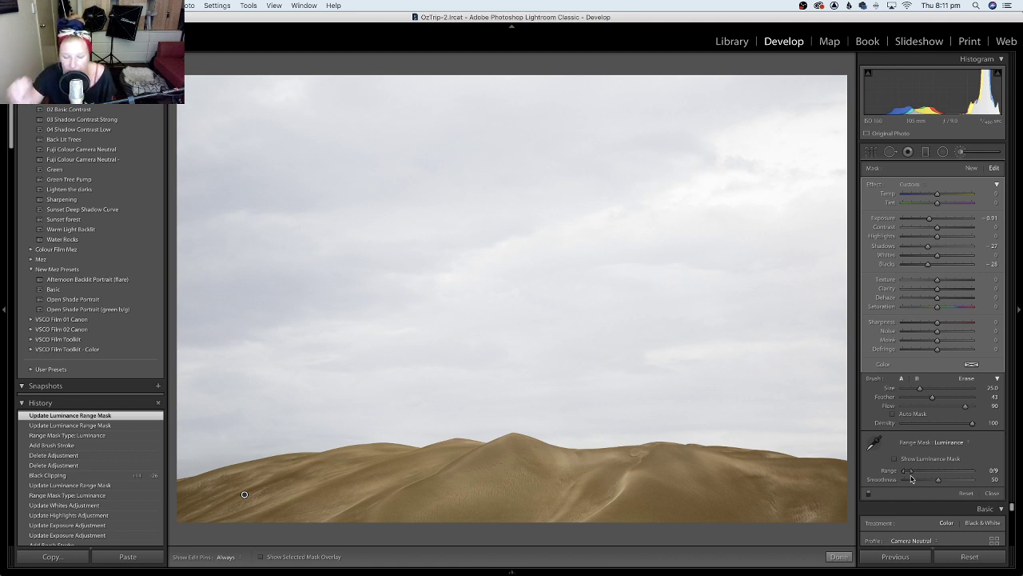
left_click(961, 151)
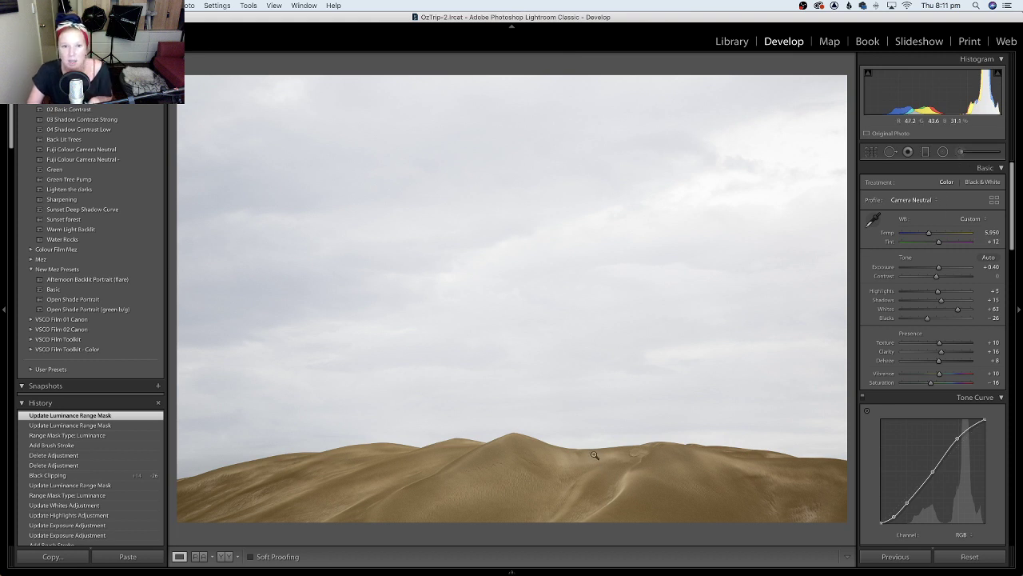
- Refine the darkening brush adjustment on the dunes to Exposure -0.50, Shadows -48, Blacks -34 and Saturation -9
left_click(962, 152)
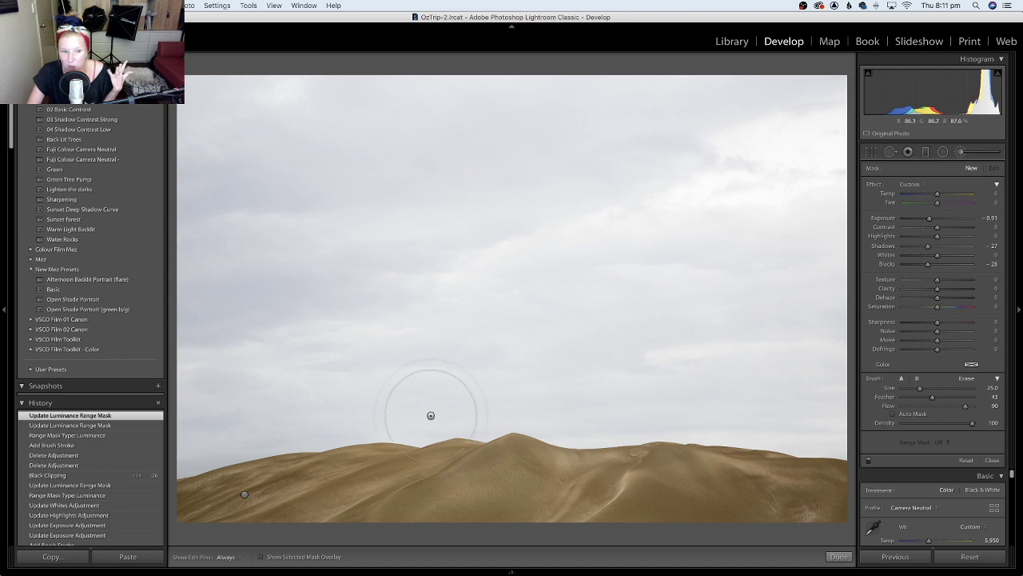
left_click(245, 494)
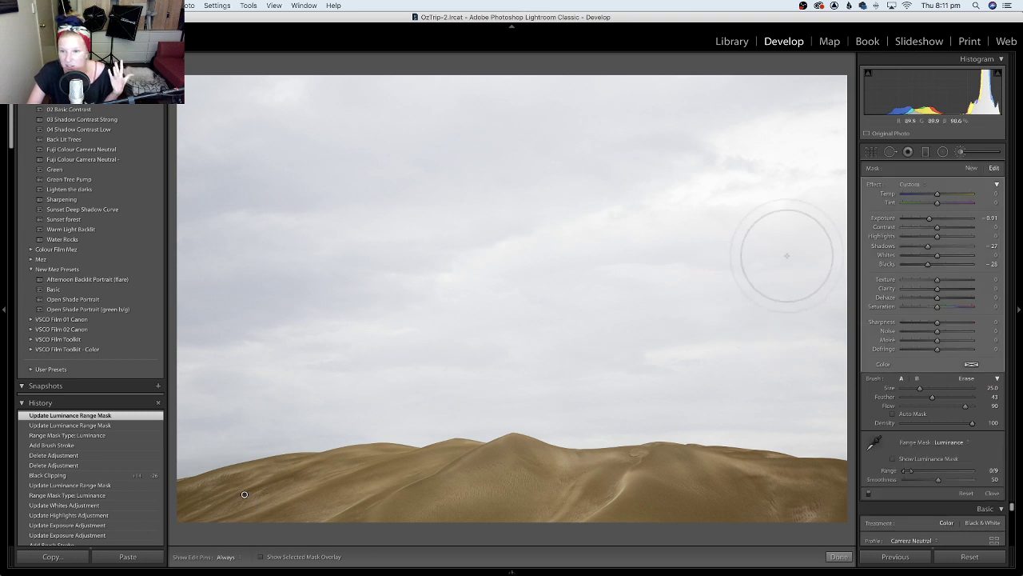
left_click_drag(929, 218, 925, 264)
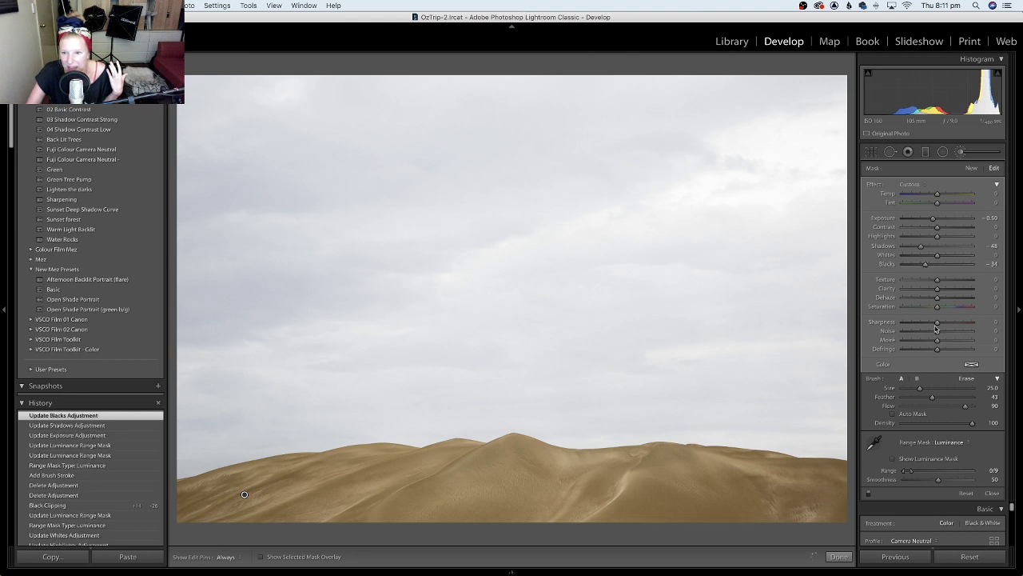
left_click_drag(940, 310, 936, 308)
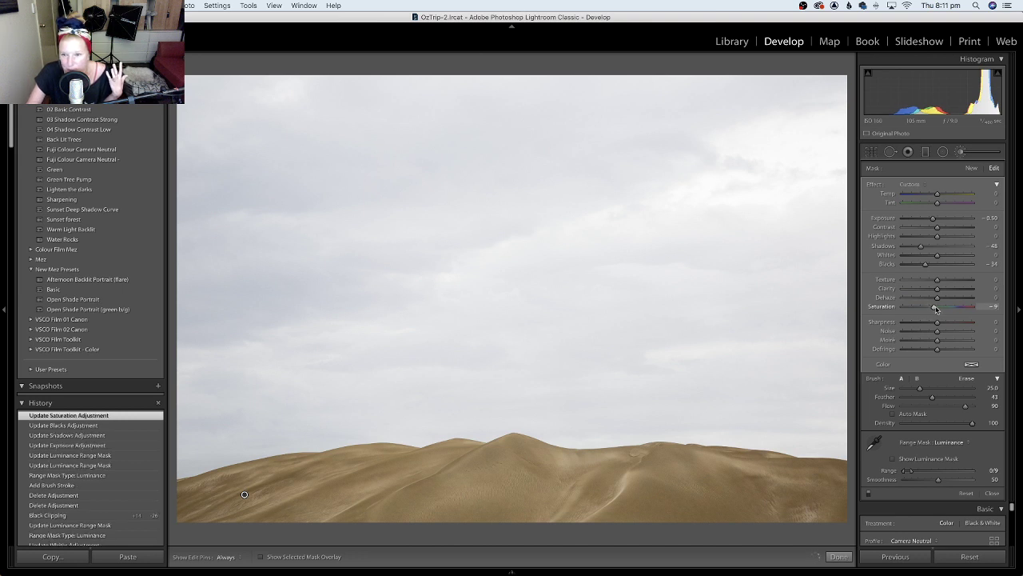
left_click(962, 152)
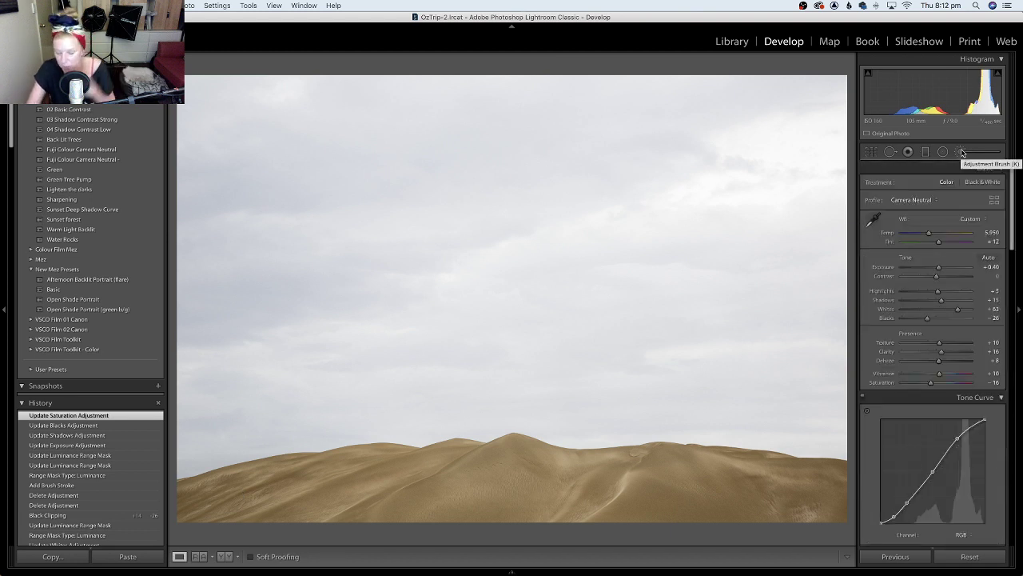
- Paint a new brightening brush adjustment over the dunes with all effects reset except Exposure 0.24, Highlights 64 and Whites 66
left_click(962, 152)
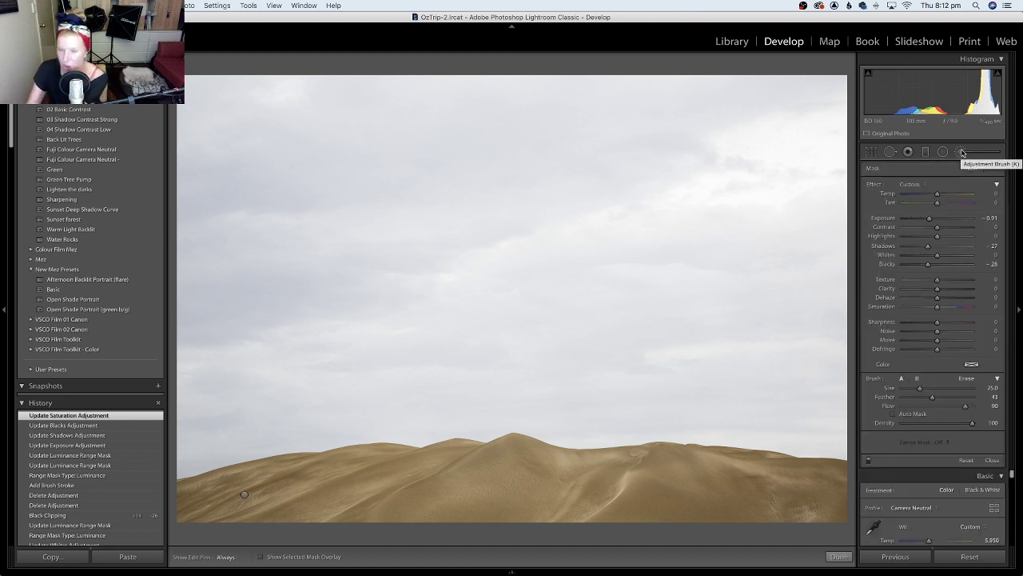
double_click(874, 185)
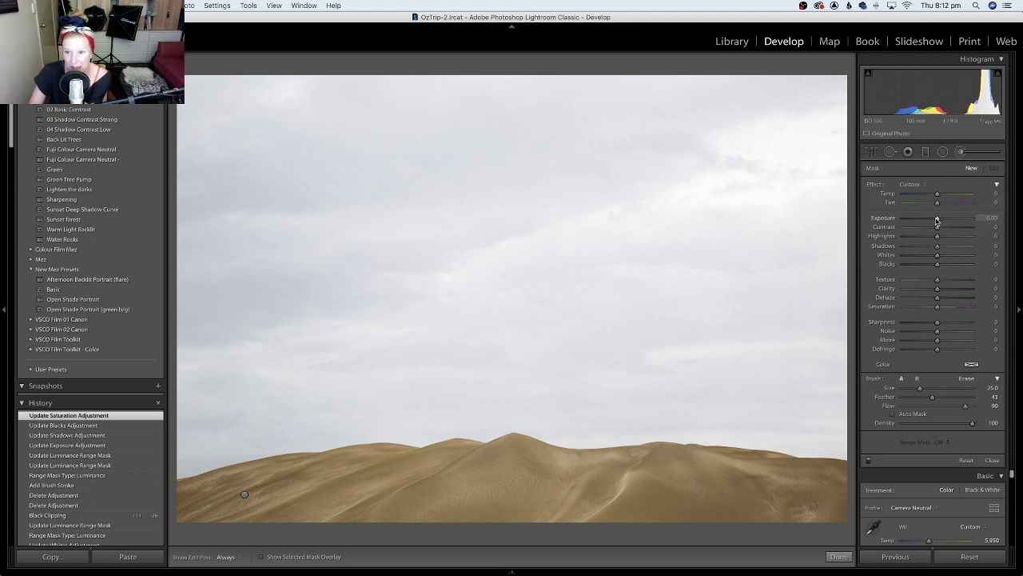
mouse_move(937, 221)
left_mouse_down()
mouse_move(947, 238)
mouse_move(964, 238)
mouse_move(948, 256)
mouse_move(962, 256)
left_mouse_up()
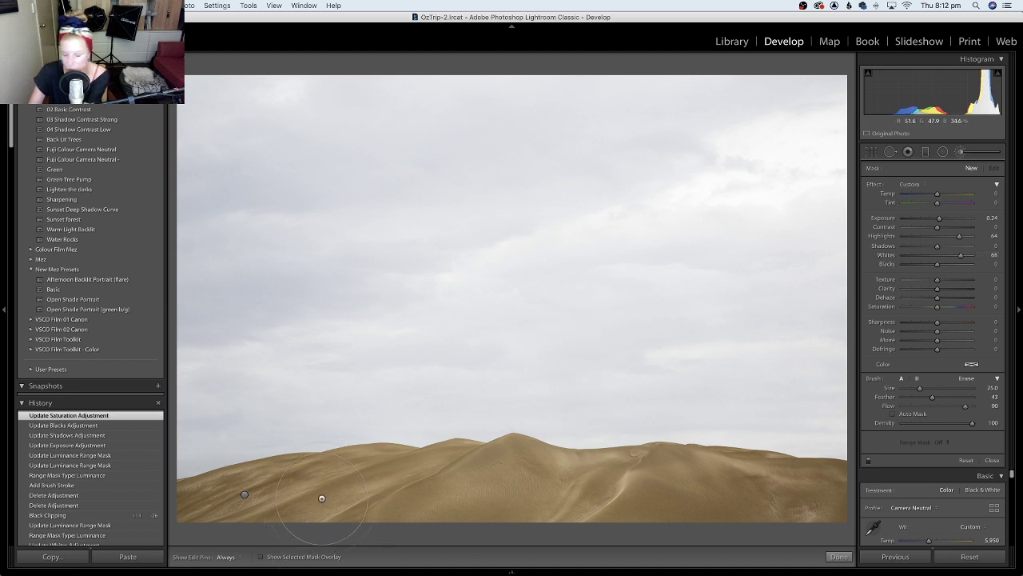
key("h")
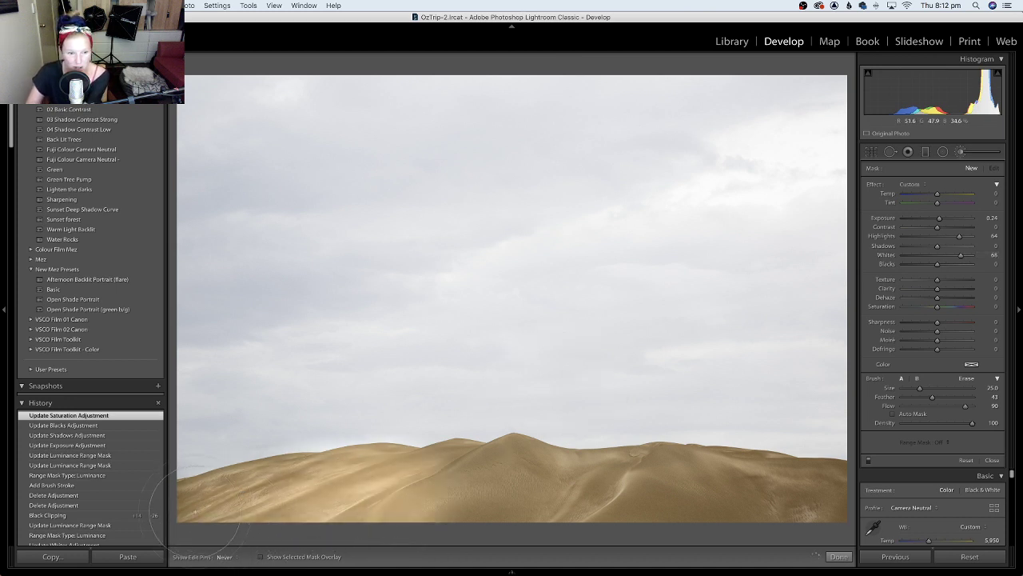
mouse_move(222, 499)
left_mouse_down()
mouse_move(349, 485)
mouse_move(438, 466)
mouse_move(310, 480)
mouse_move(513, 453)
mouse_move(523, 472)
mouse_move(607, 514)
mouse_move(564, 494)
mouse_move(634, 481)
mouse_move(828, 497)
mouse_move(727, 485)
mouse_move(827, 504)
left_mouse_up()
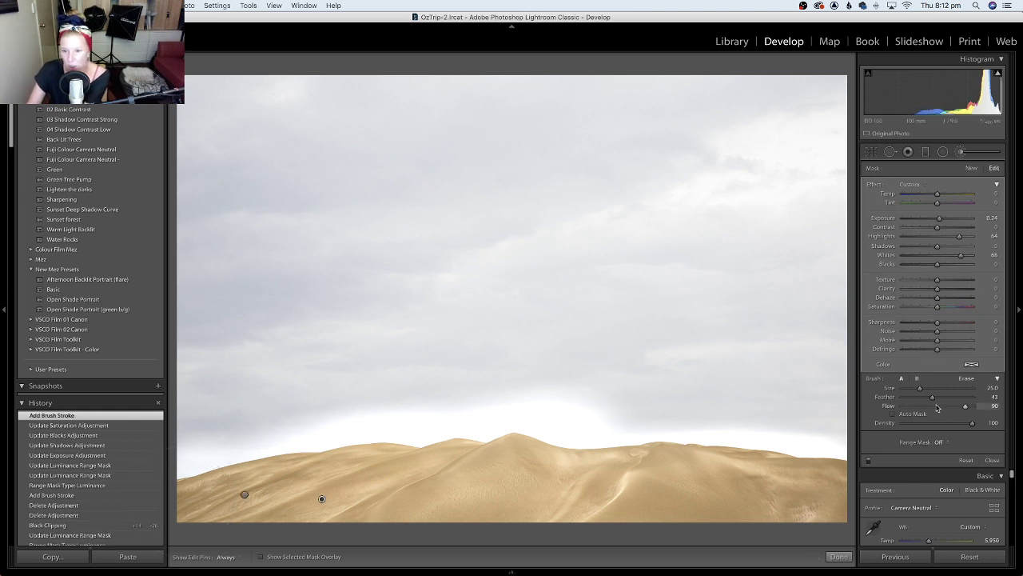
- Limit the brightening brush with a Luminance range mask of 87/100 and set its Exposure to 2.82 and Whites to 73
left_click(936, 441)
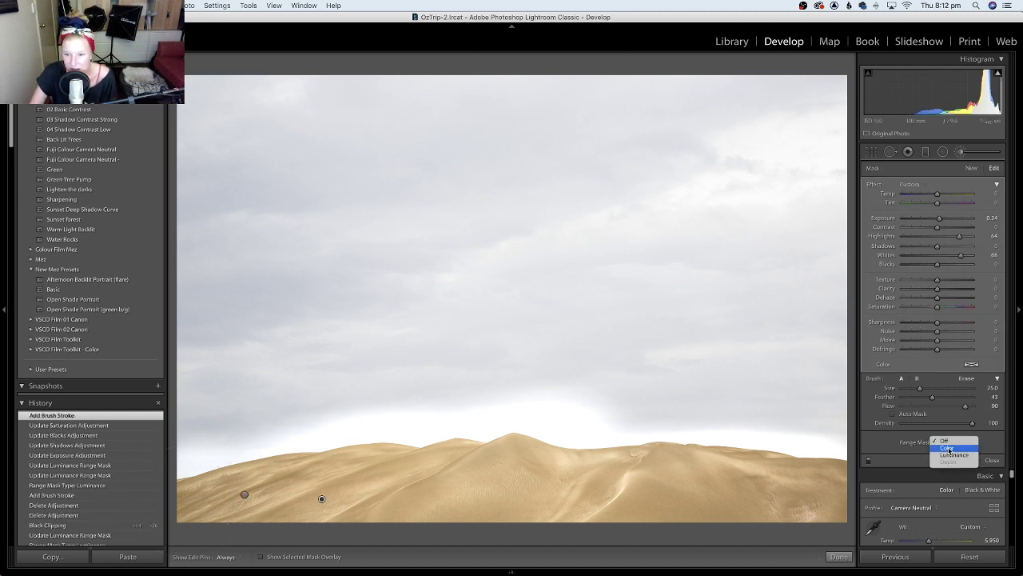
left_click(961, 457)
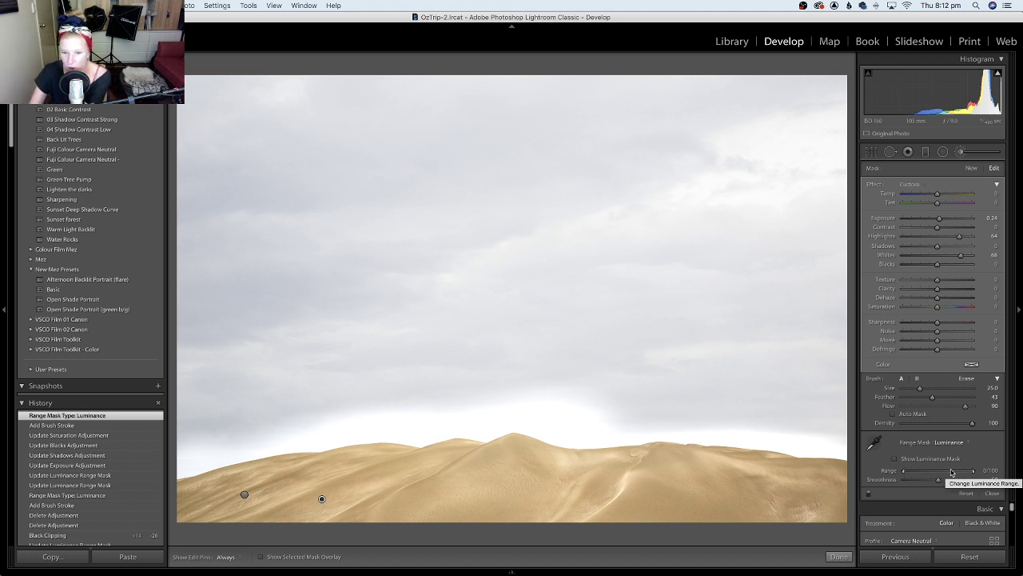
left_click_drag(903, 474, 961, 474)
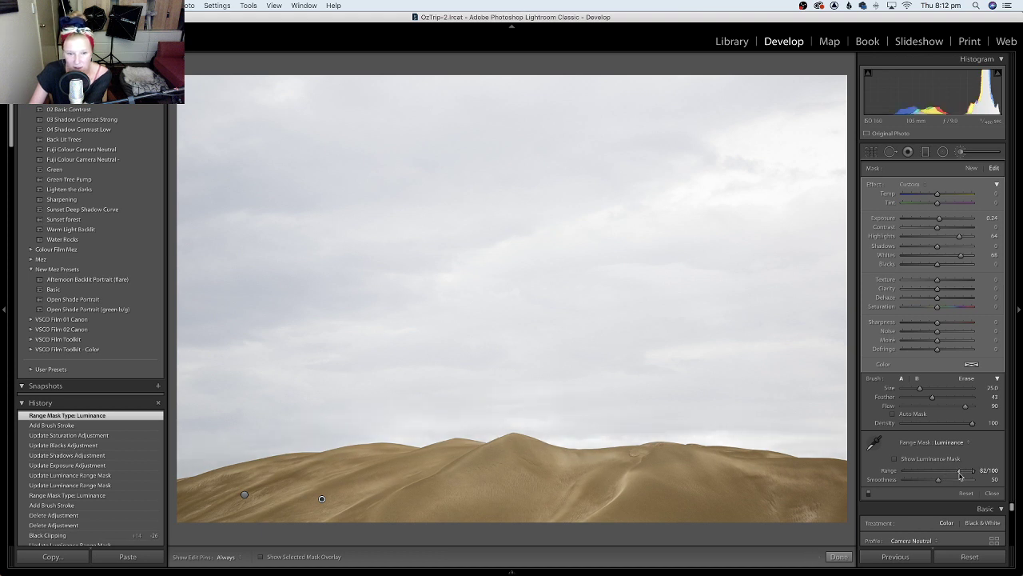
left_click_drag(960, 474, 963, 475)
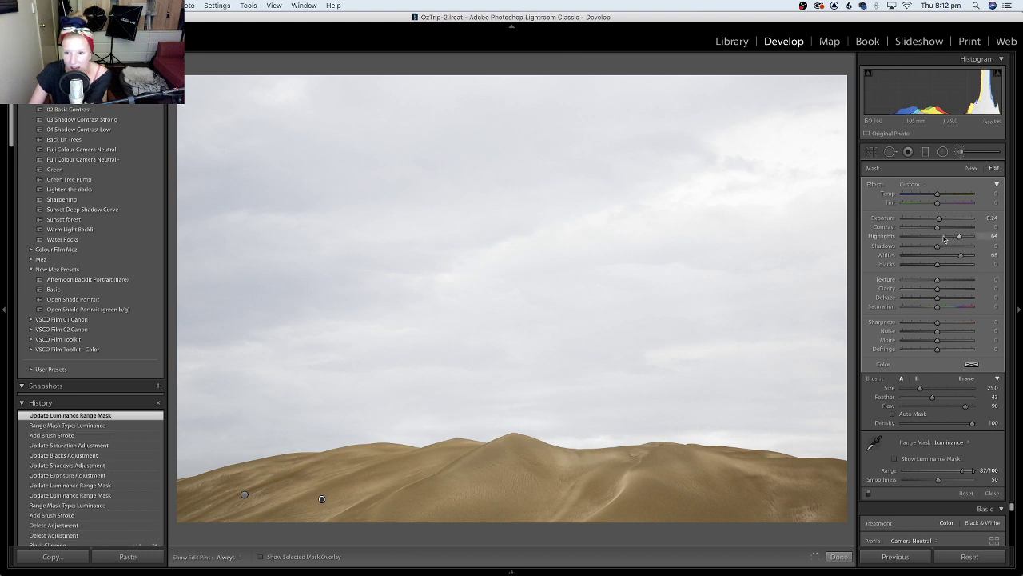
mouse_move(963, 256)
left_mouse_down()
mouse_move(931, 257)
mouse_move(961, 258)
left_mouse_up()
left_click_drag(941, 219, 960, 224)
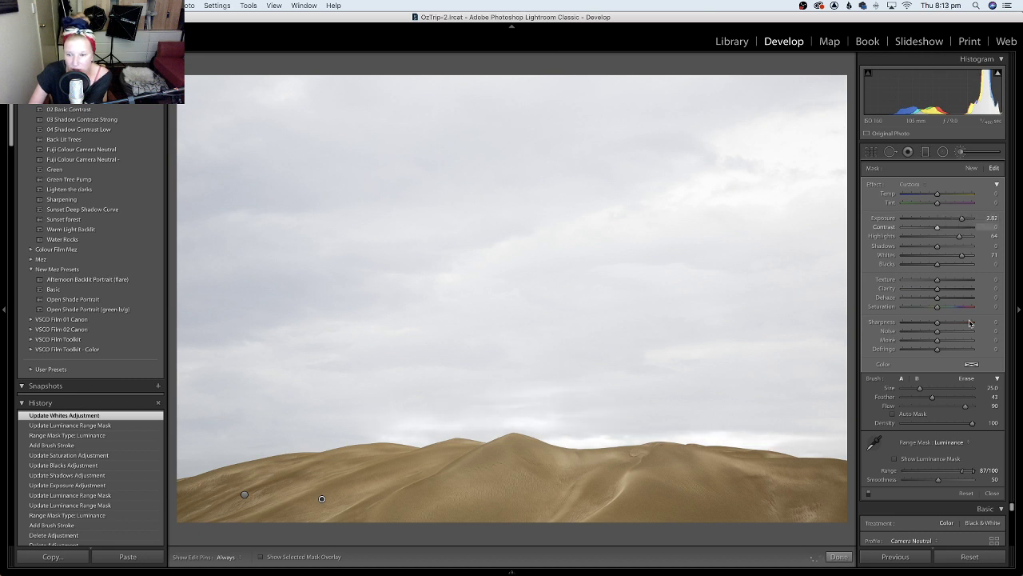
- Erase the brightening brush adjustment from the sky just above the dune ridge, and close the Adjustment Brush
left_click(966, 378)
key("h")
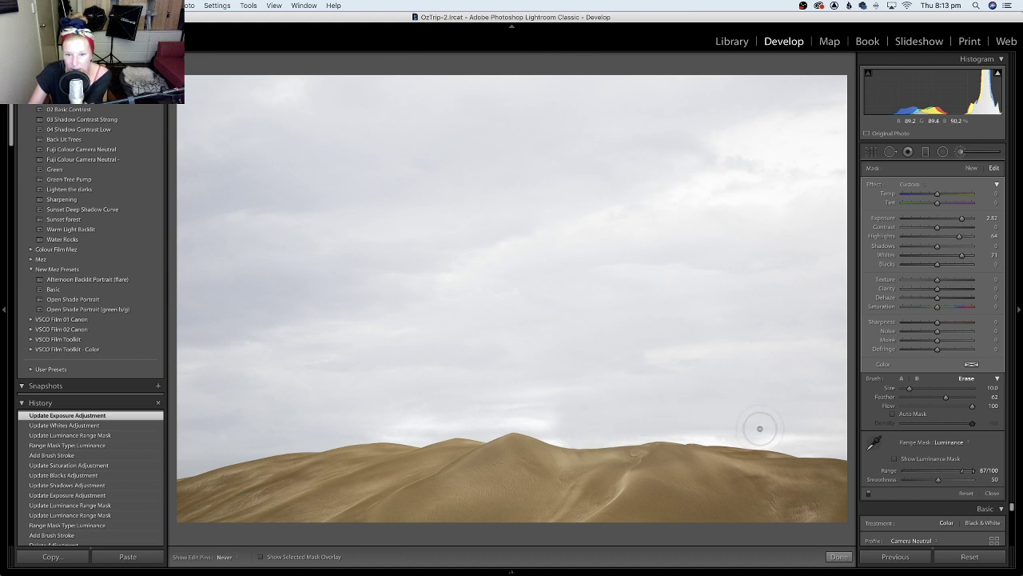
left_click_drag(407, 426, 196, 450)
key("h")
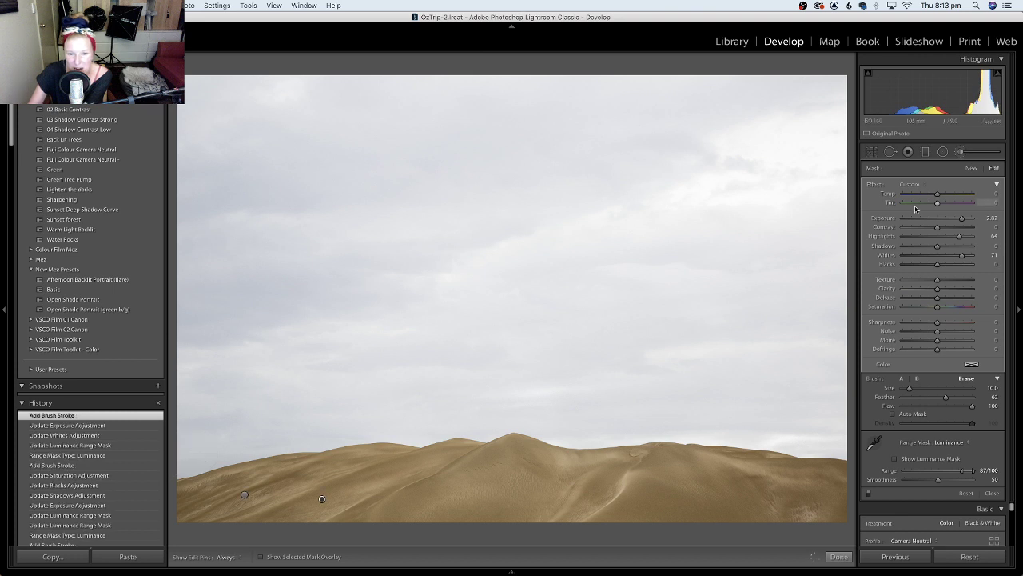
left_click(961, 151)
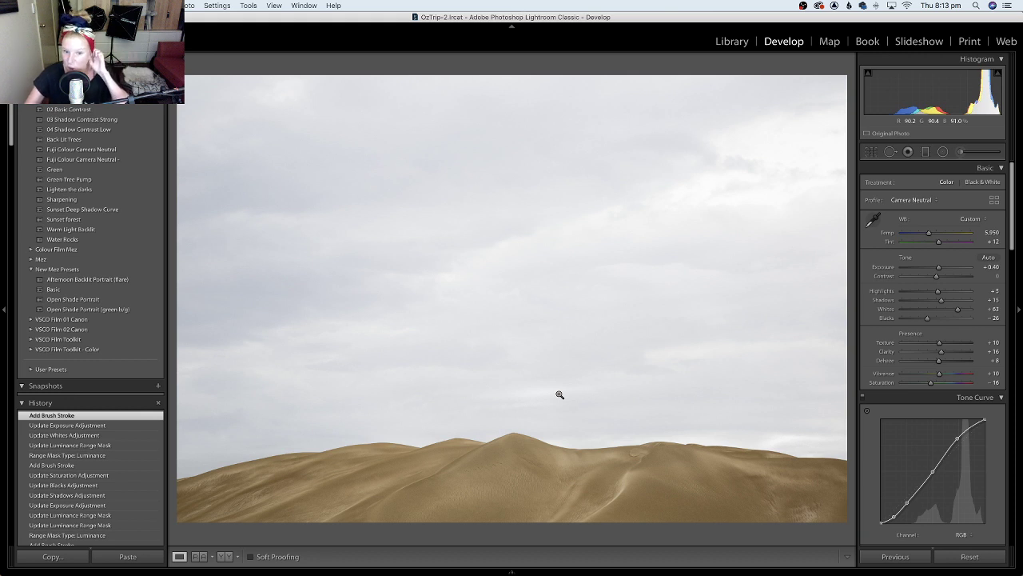
- Open the dark-sky dune photo 5 from the filmstrip and inspect its Graduated Filter's settings and Color range mask
mouse_move(512, 571)
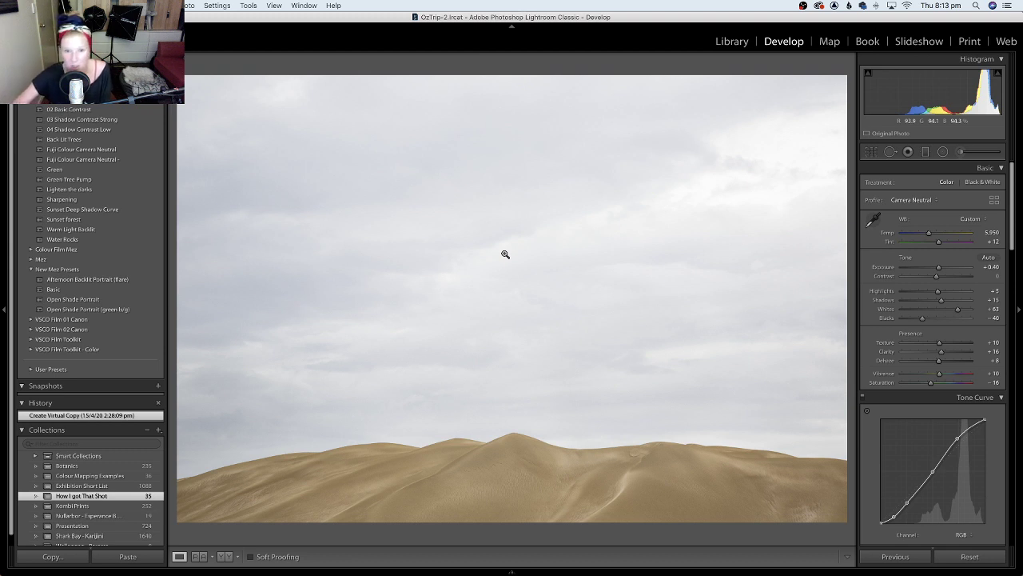
key("equal")
key("Left")
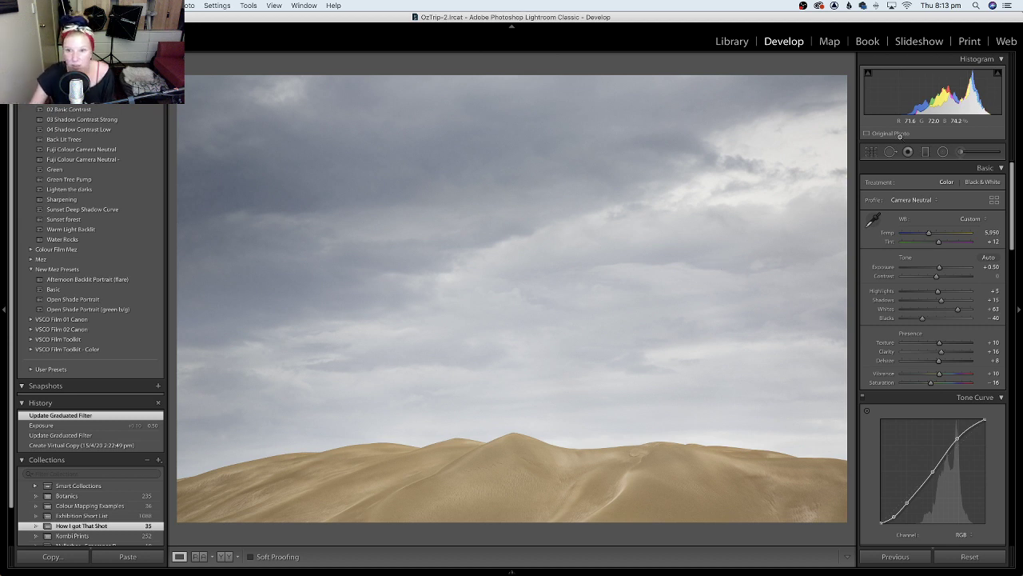
left_click(925, 151)
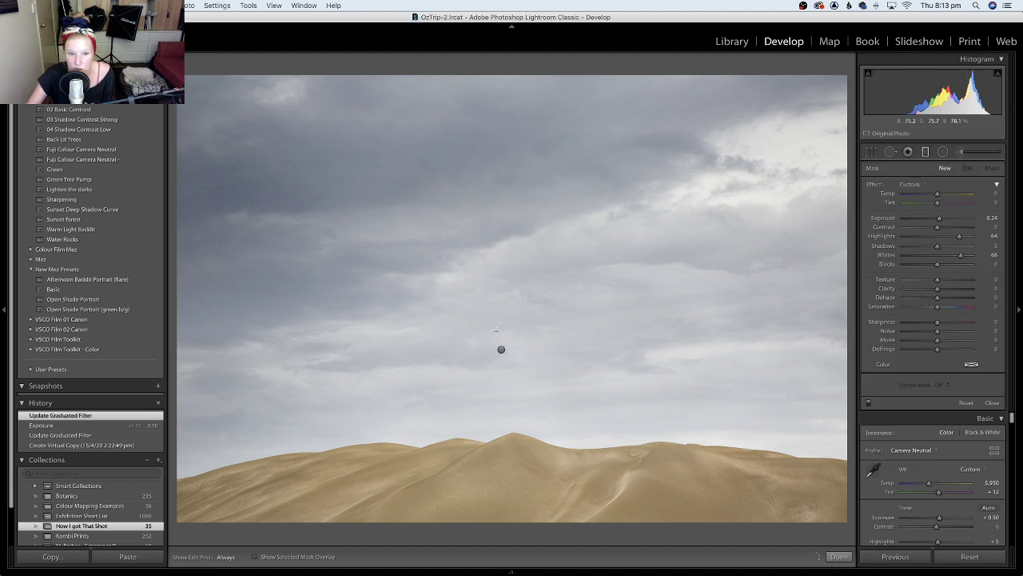
left_click(502, 348)
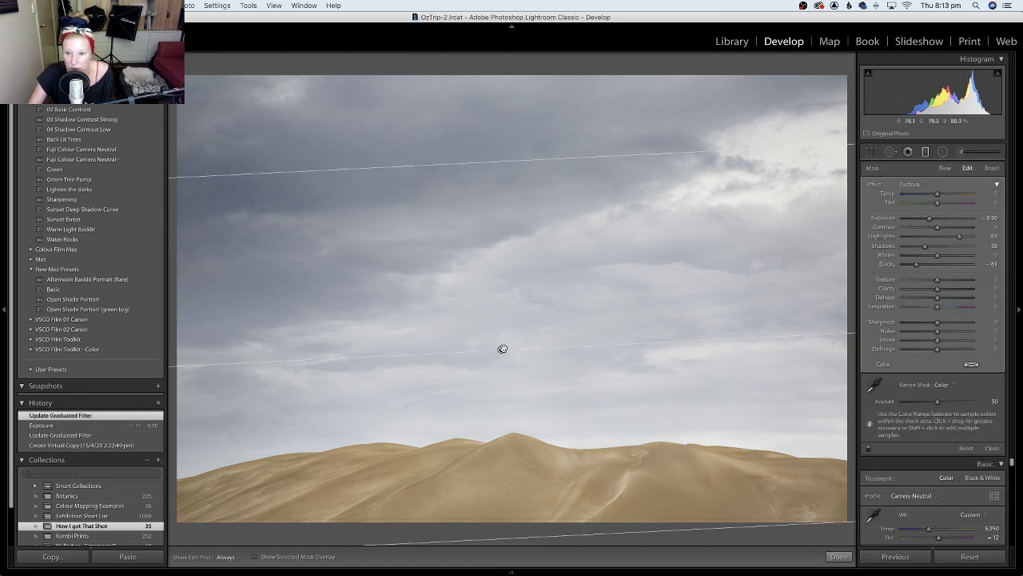
mouse_move(502, 349)
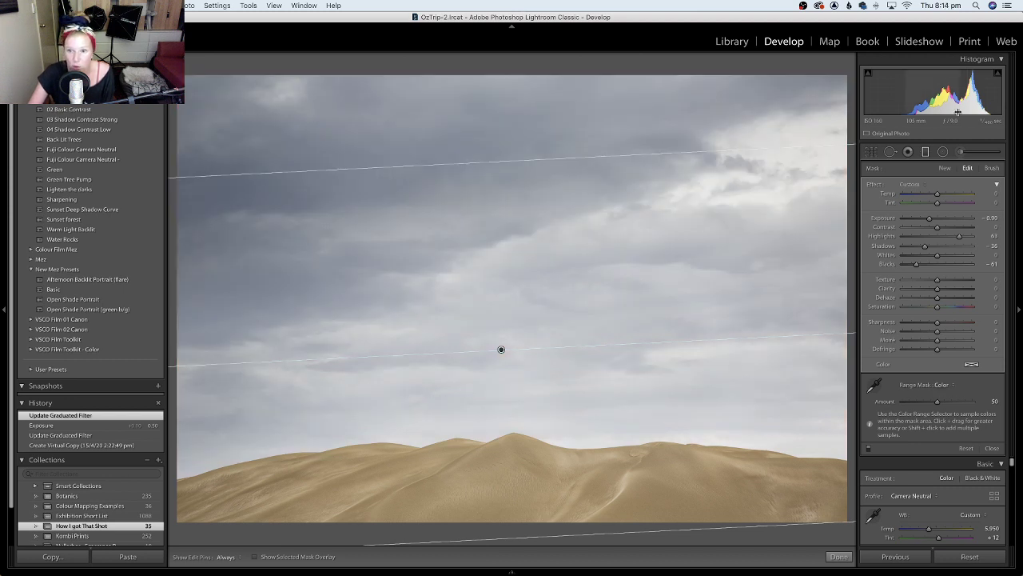
left_click(925, 154)
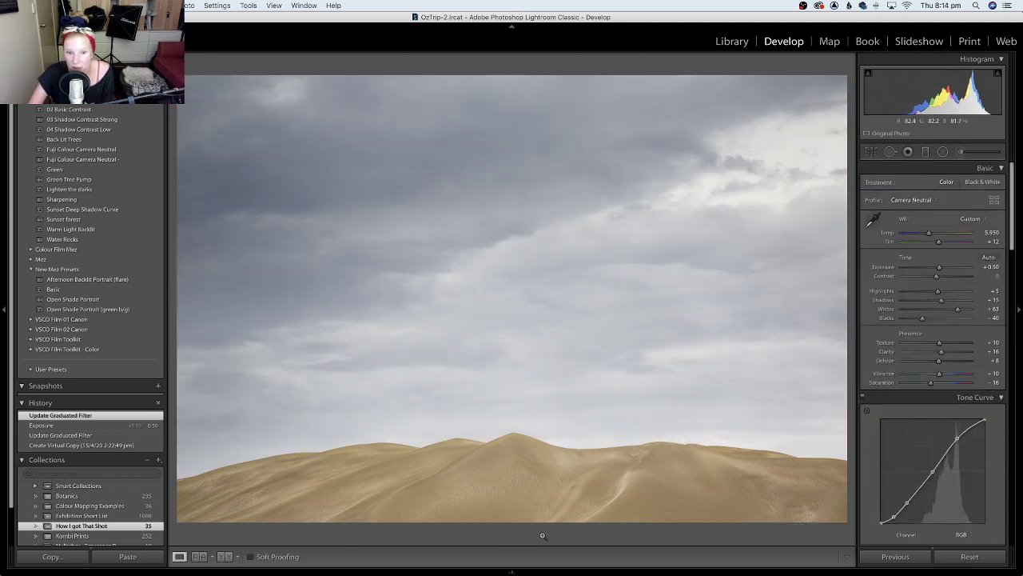
- Open the bright-sky dune photo 4 and prepare a new Graduated Filter with all effects reset except Exposure −0.48 and Shadows −33
mouse_move(282, 569)
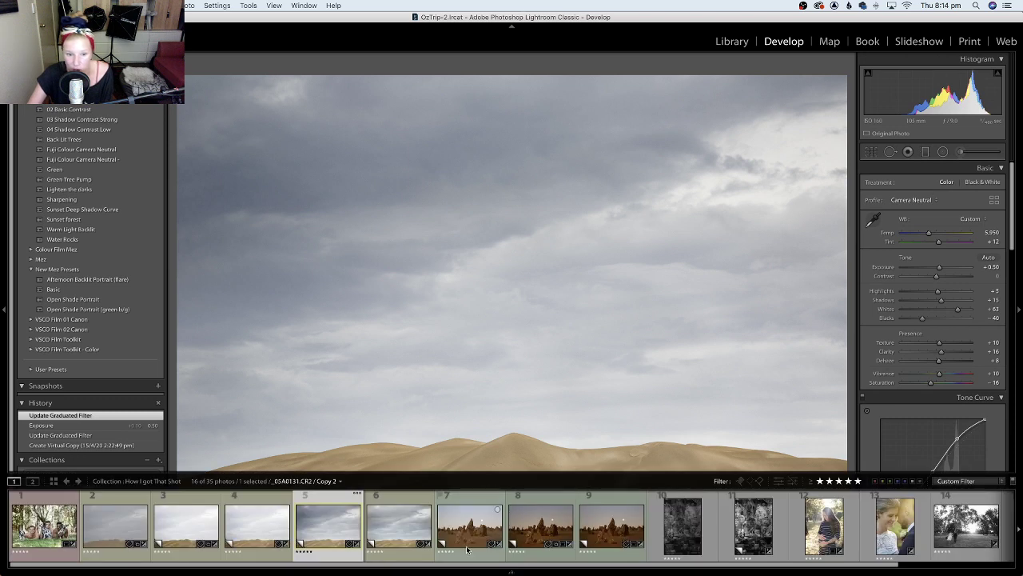
left_click(189, 537)
left_click(263, 515)
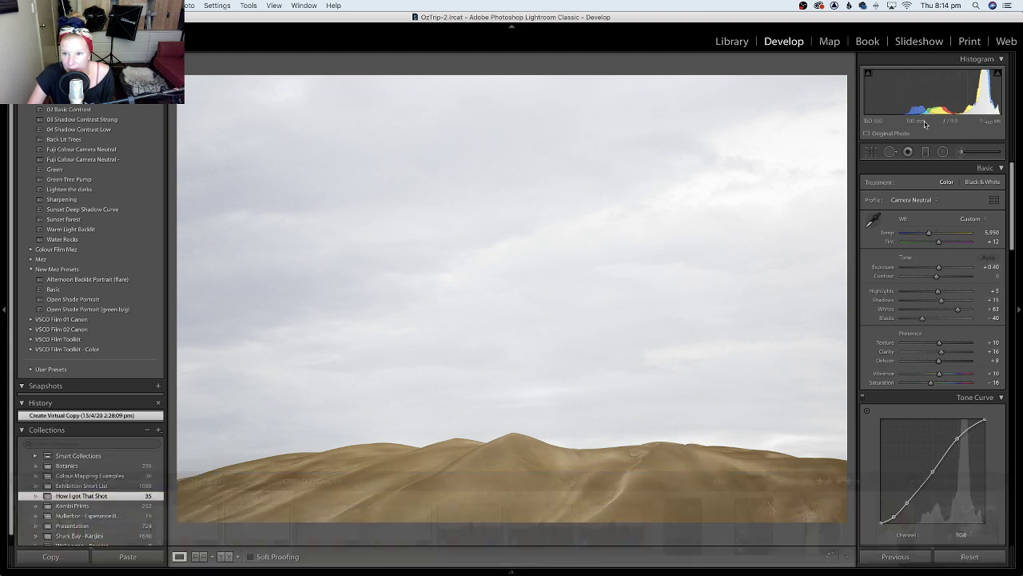
left_click(925, 155)
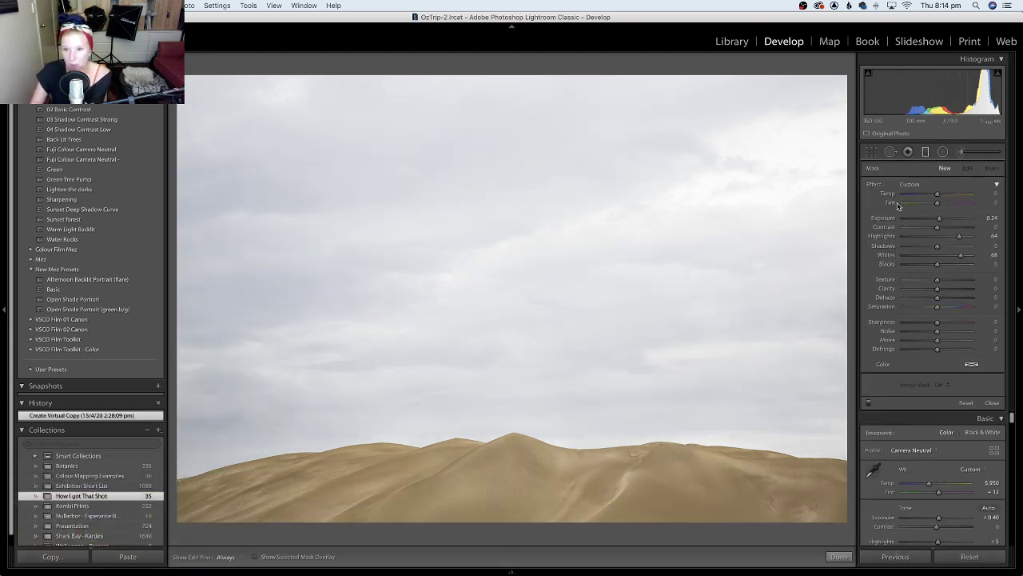
double_click(879, 188)
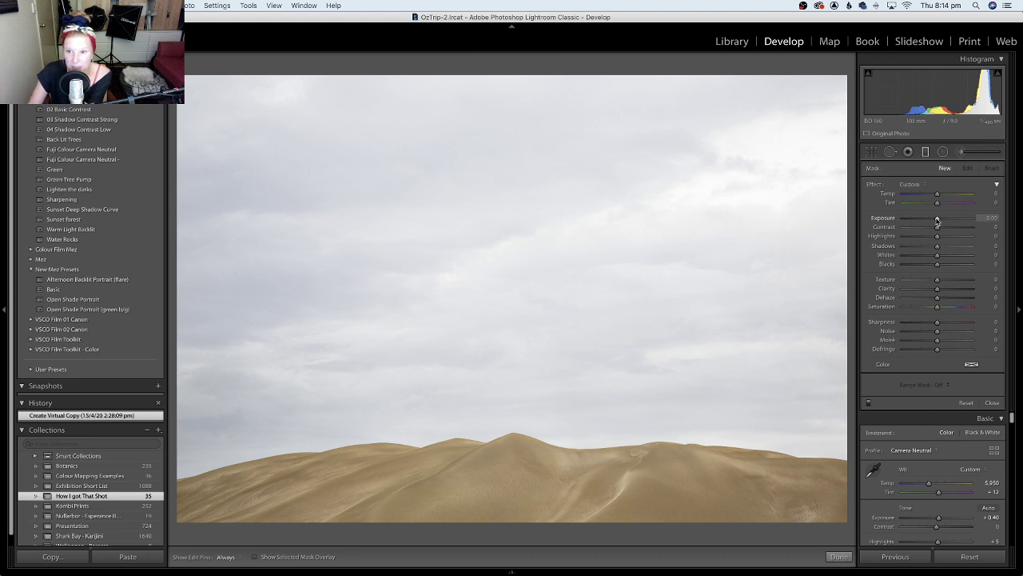
left_click_drag(938, 221, 934, 222)
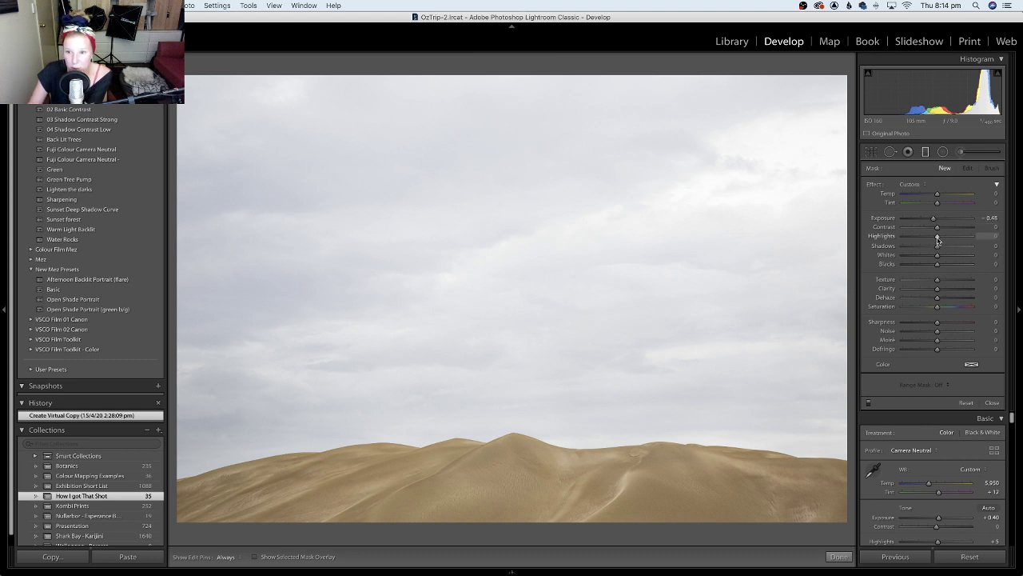
left_click_drag(937, 249, 926, 250)
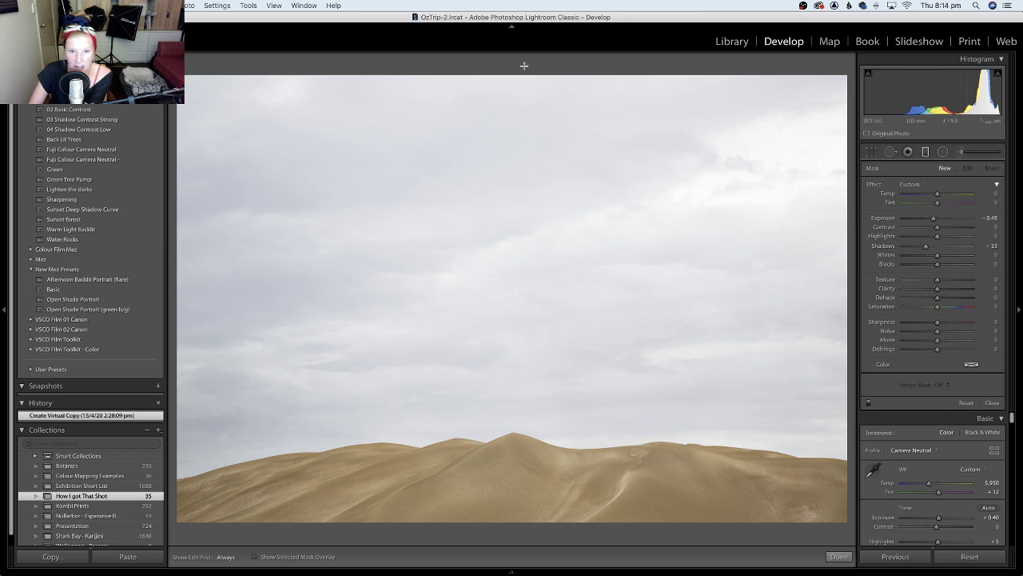
- Draw the graduated filter down over the sky, set its Exposure to −1.18 and move it down to just above the dune ridge
left_click_drag(525, 90, 536, 399)
left_click_drag(933, 219, 927, 220)
left_click_drag(530, 234, 545, 393)
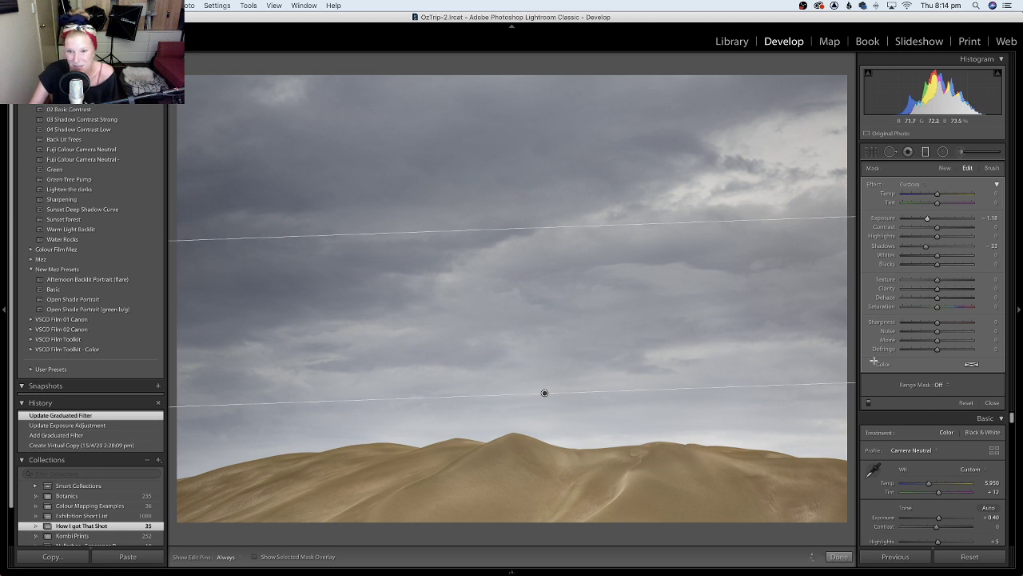
- Try a Color range mask on the filter using five point samples across the clouds, and reset the graduated filters
left_click(941, 384)
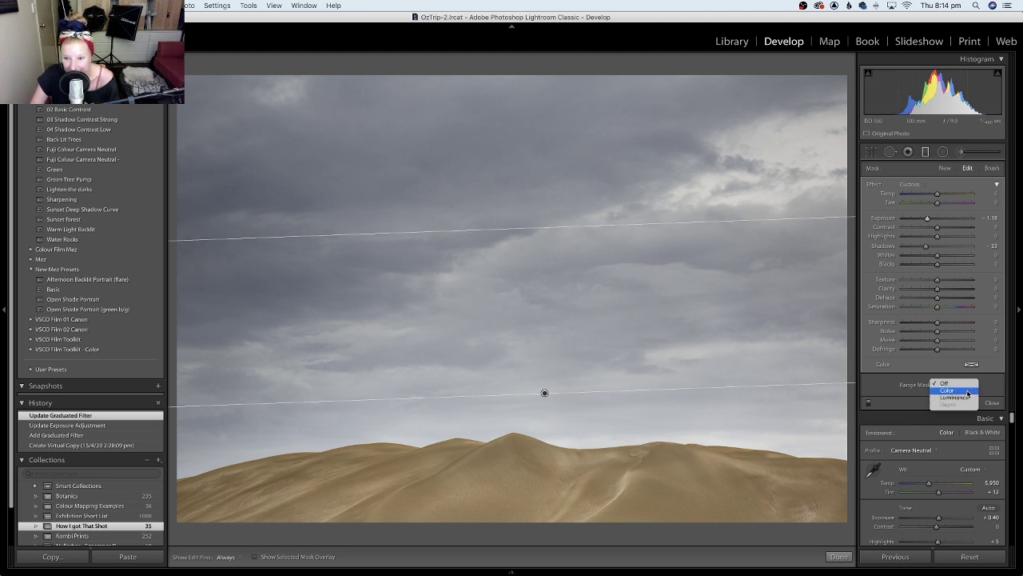
left_click(968, 392)
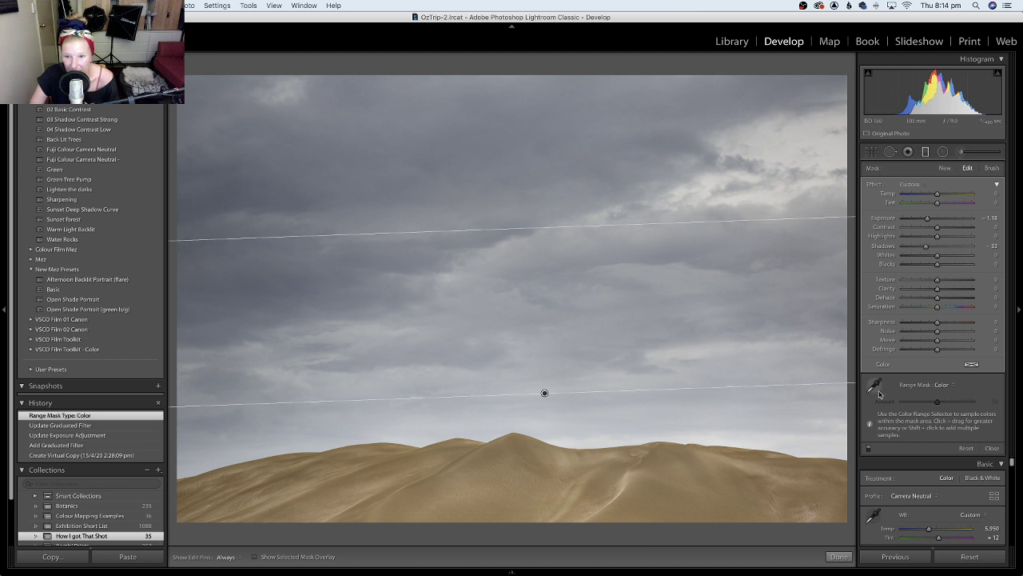
left_click(875, 388)
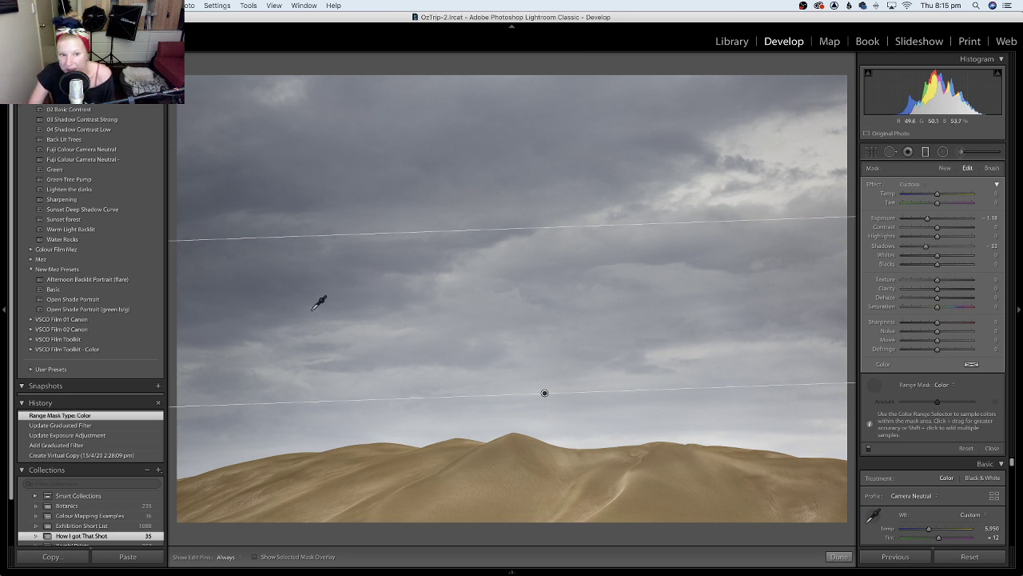
left_click(320, 277)
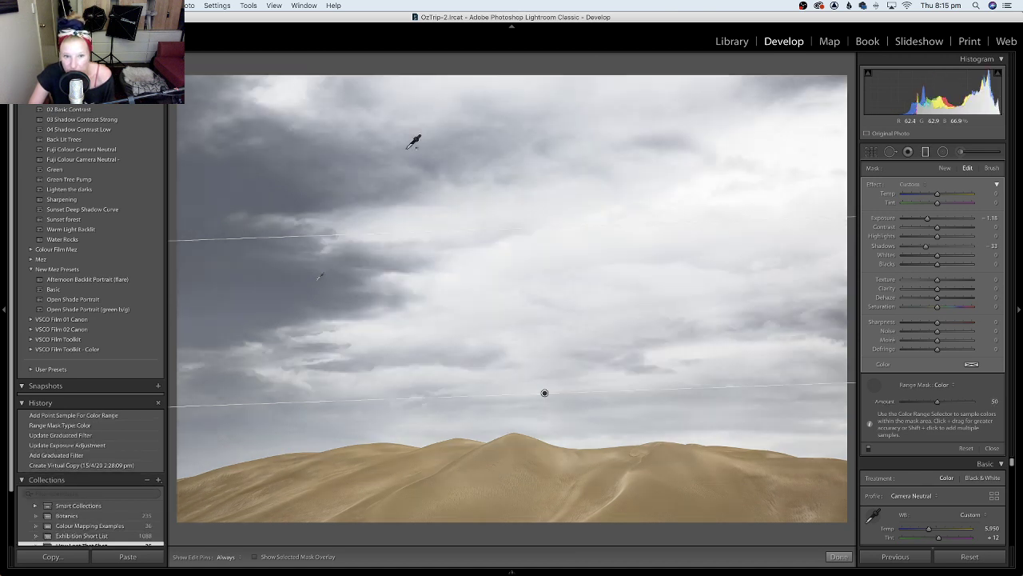
left_click(414, 142)
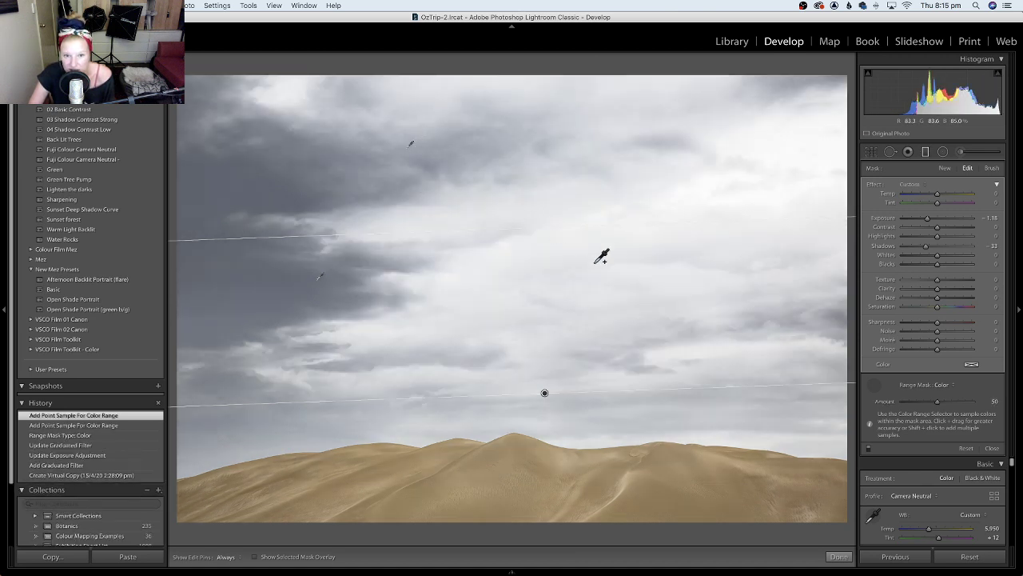
left_click(614, 262)
left_click(678, 315)
left_click(773, 338)
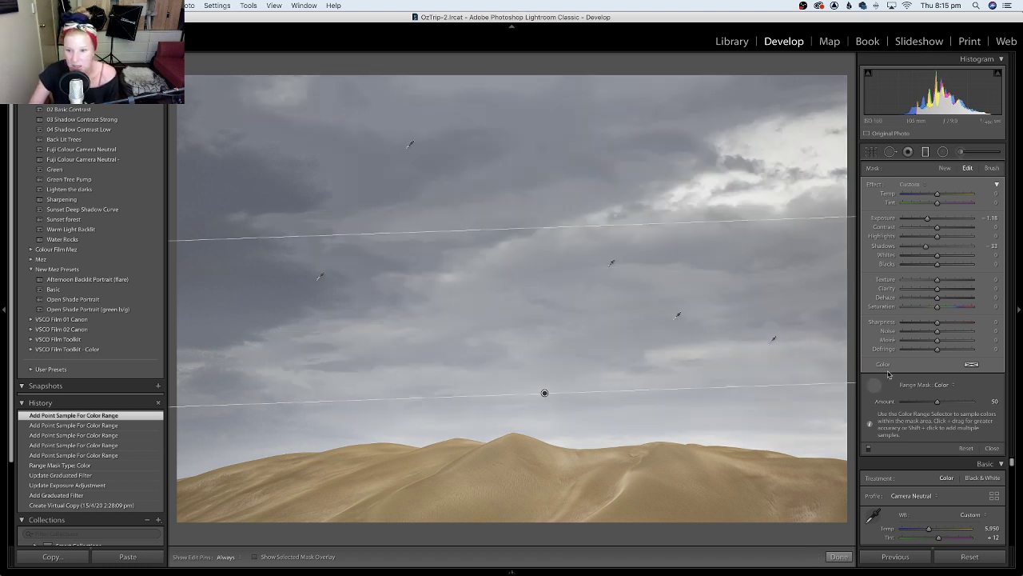
left_click(967, 448)
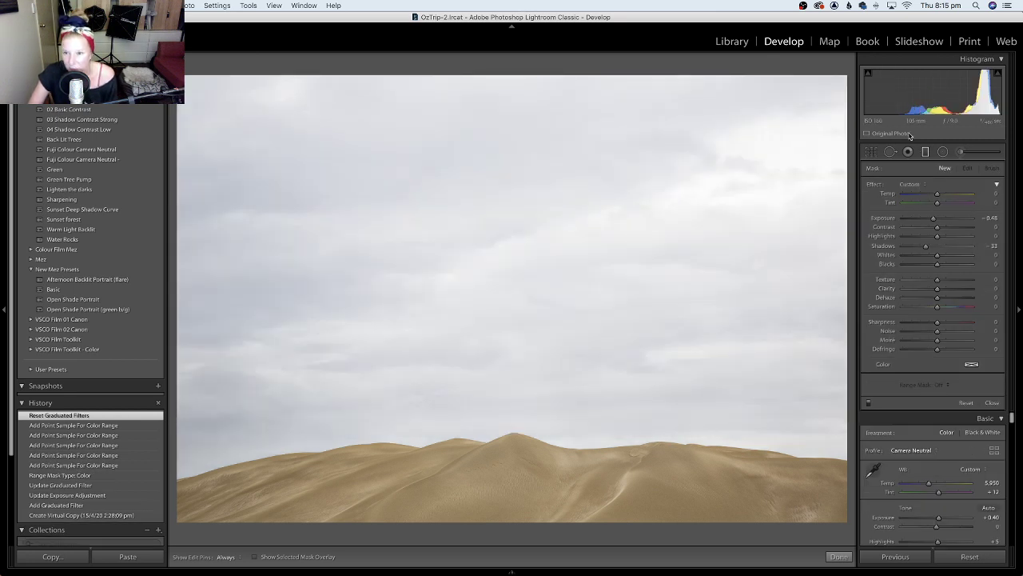
- Draw a new graduated filter over the whole sky, move its centre down onto the upper dunes and set Exposure to −1.19
left_click_drag(644, 71, 663, 478)
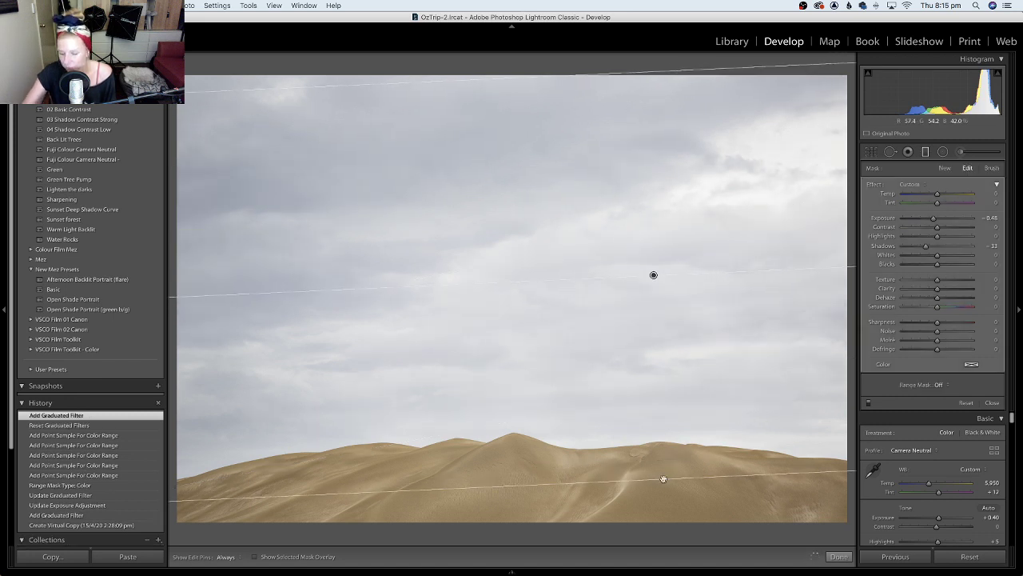
left_click_drag(653, 275, 672, 454)
left_click_drag(926, 217, 927, 220)
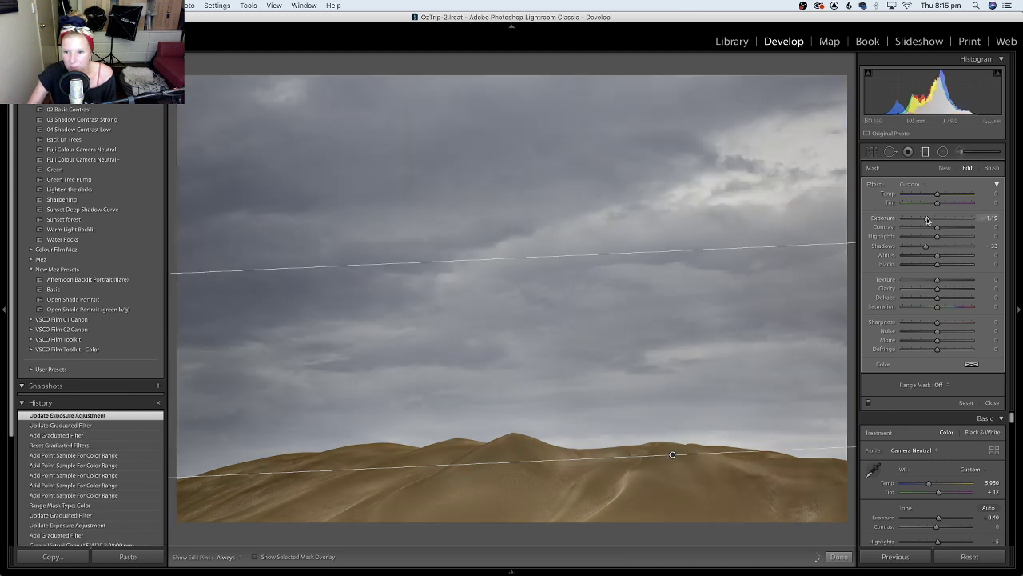
- Limit the graduated filter with a Color range mask built from five area samples spread across the dark and mid-grey clouds
left_click(940, 385)
left_click(946, 390)
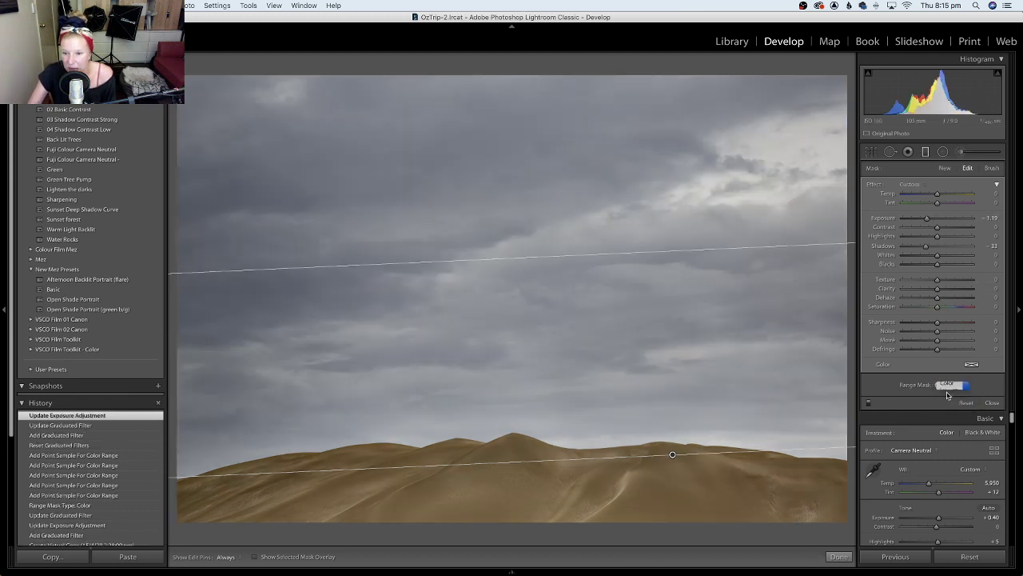
left_click(875, 385)
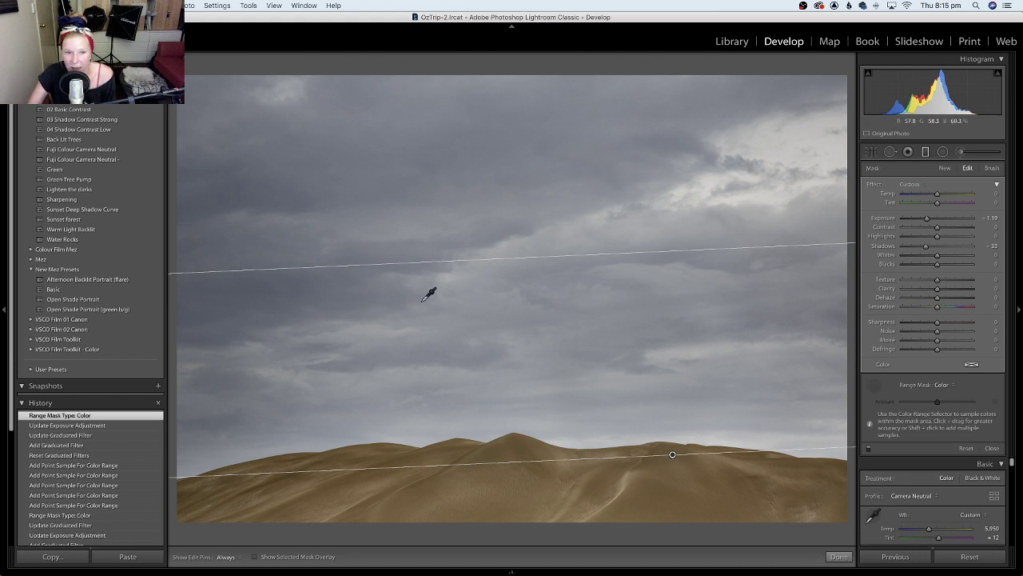
left_click_drag(333, 351, 409, 263)
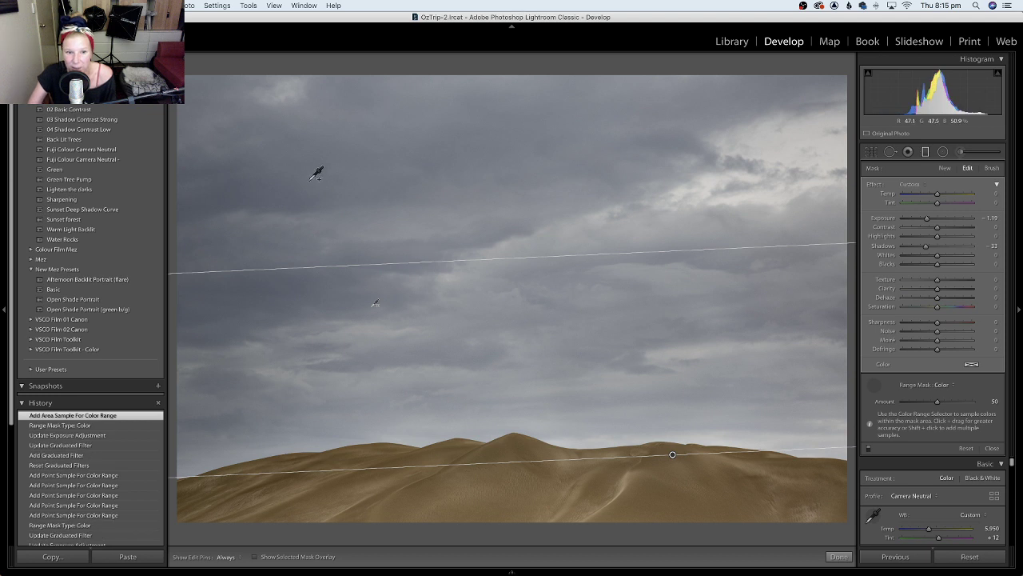
left_click_drag(704, 391, 765, 306)
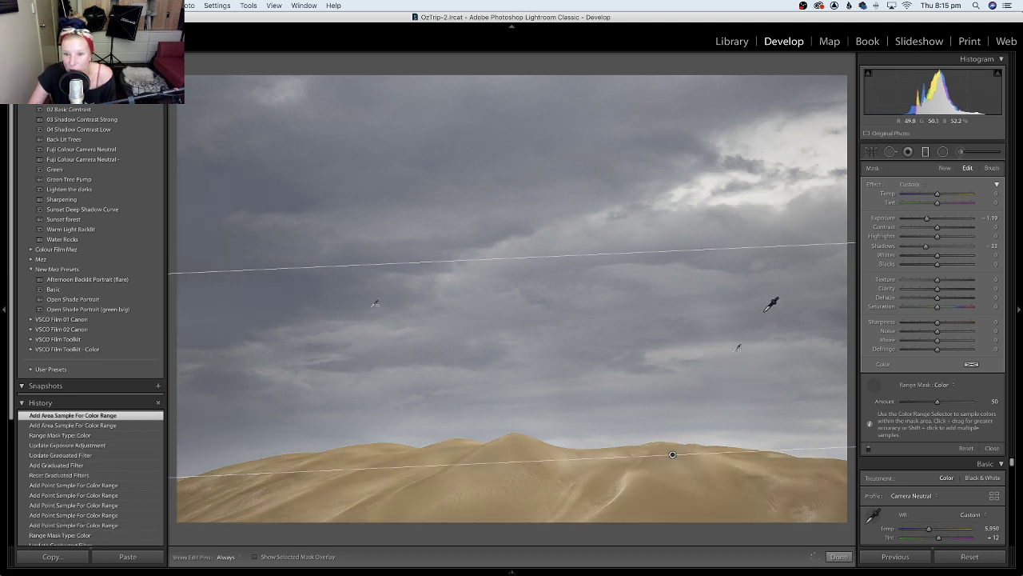
left_click_drag(637, 105, 727, 160)
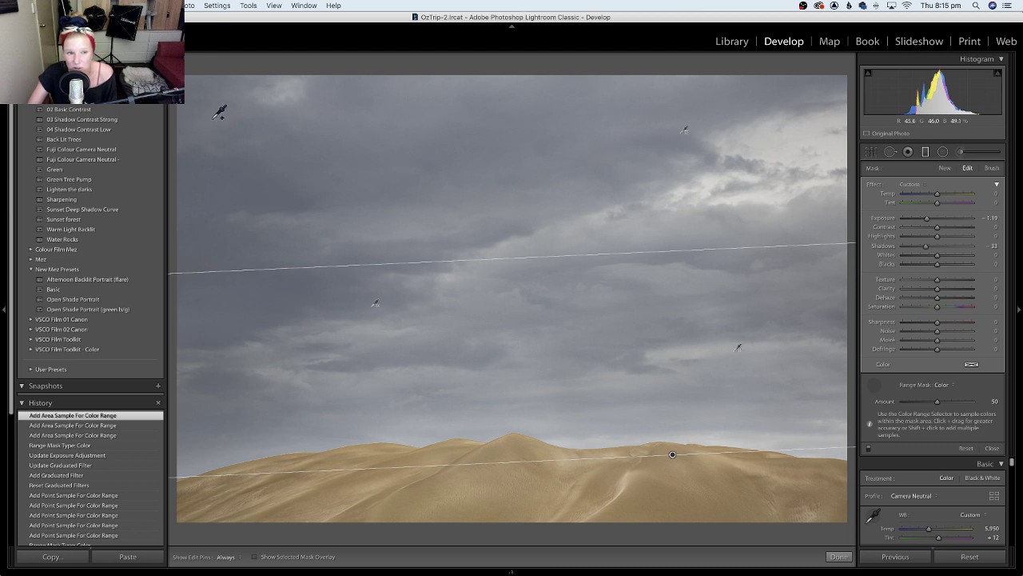
left_click_drag(212, 119, 292, 199)
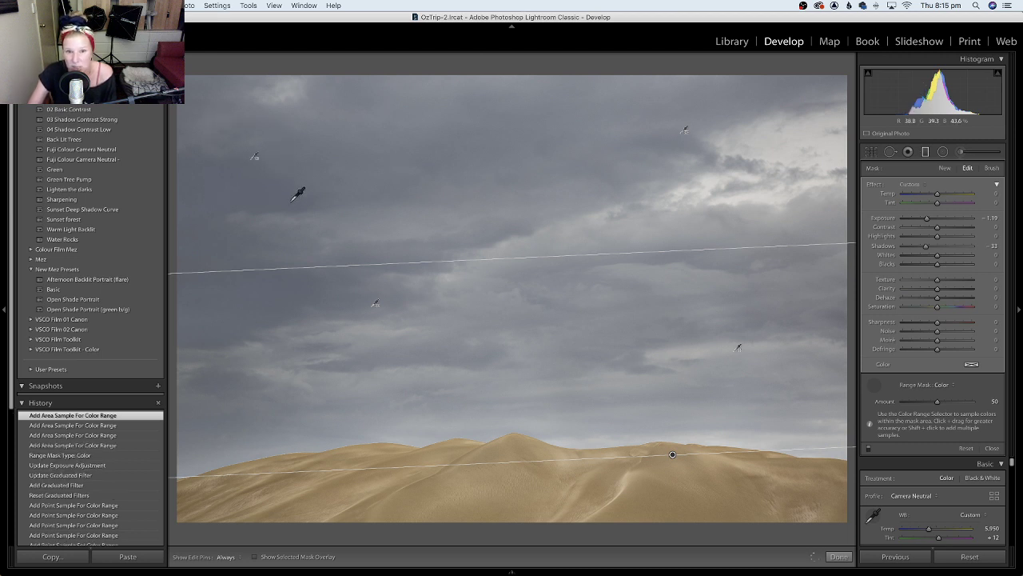
left_click_drag(529, 213, 563, 255)
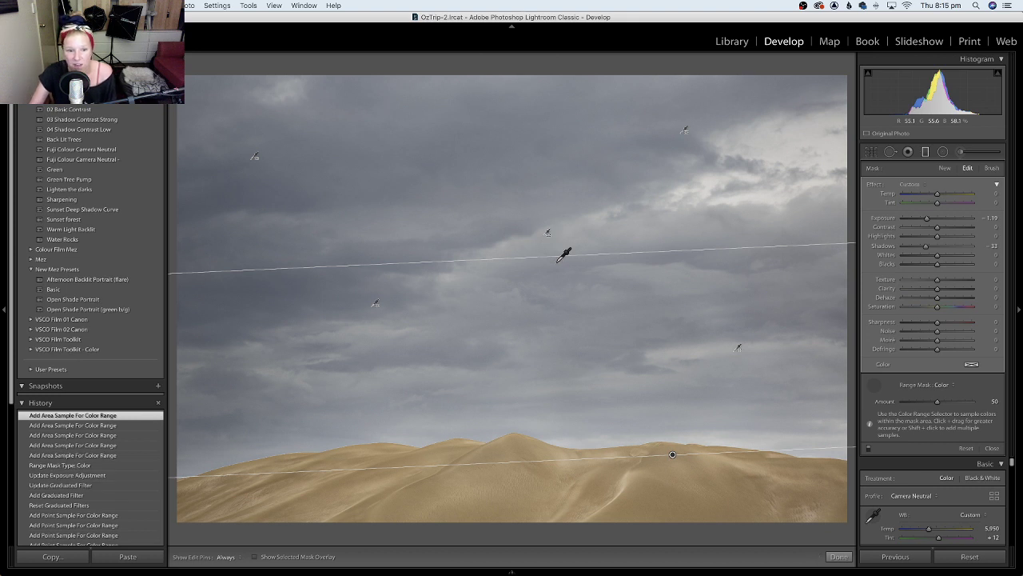
- Test the sky mask at Exposure −4.00 and −1.92, and try a point color sample on the dunes, undoing that sample
left_click_drag(928, 222, 898, 223)
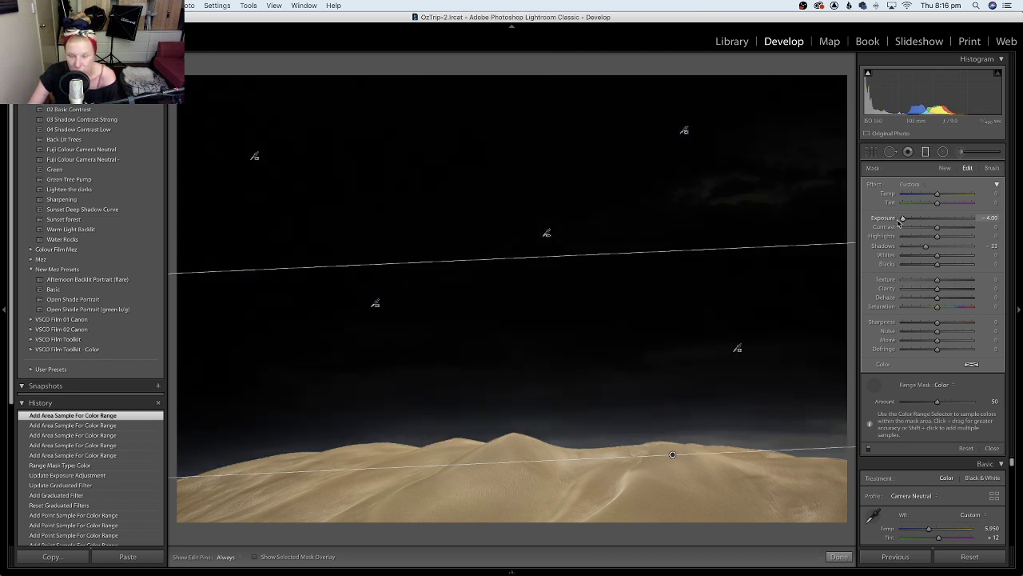
left_click_drag(898, 224, 922, 220)
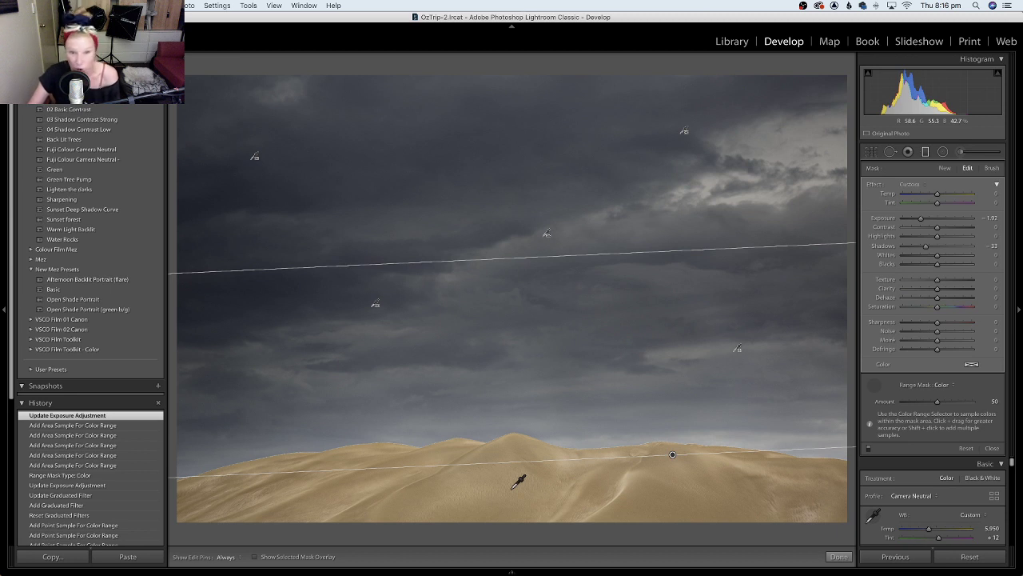
left_click(513, 487)
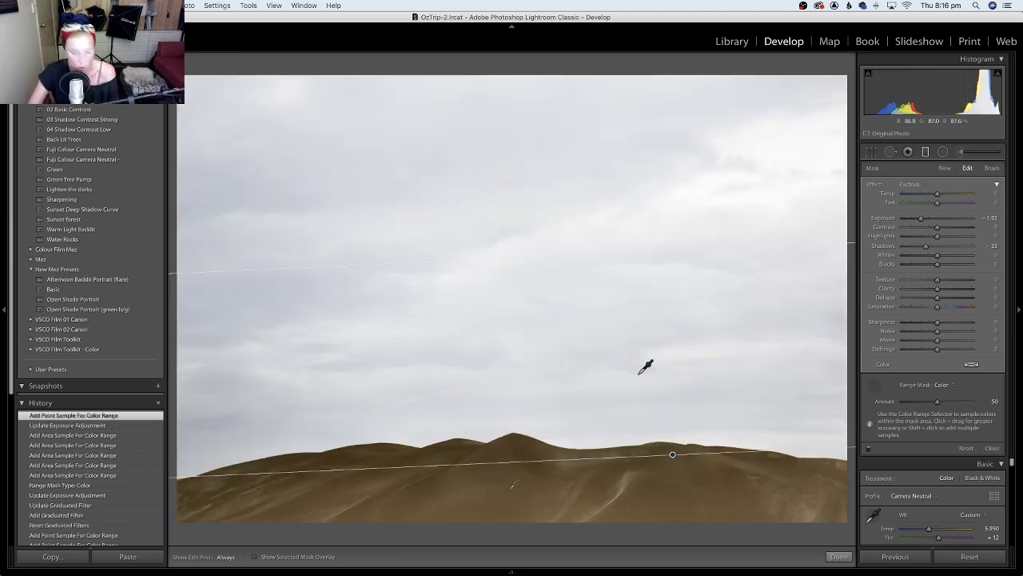
key("cmd+z")
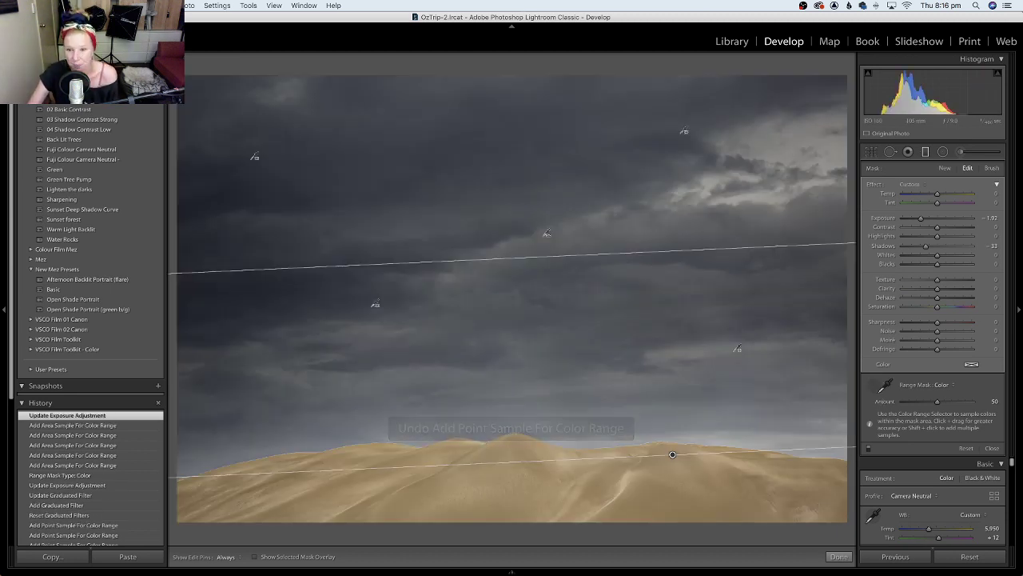
left_click(875, 387)
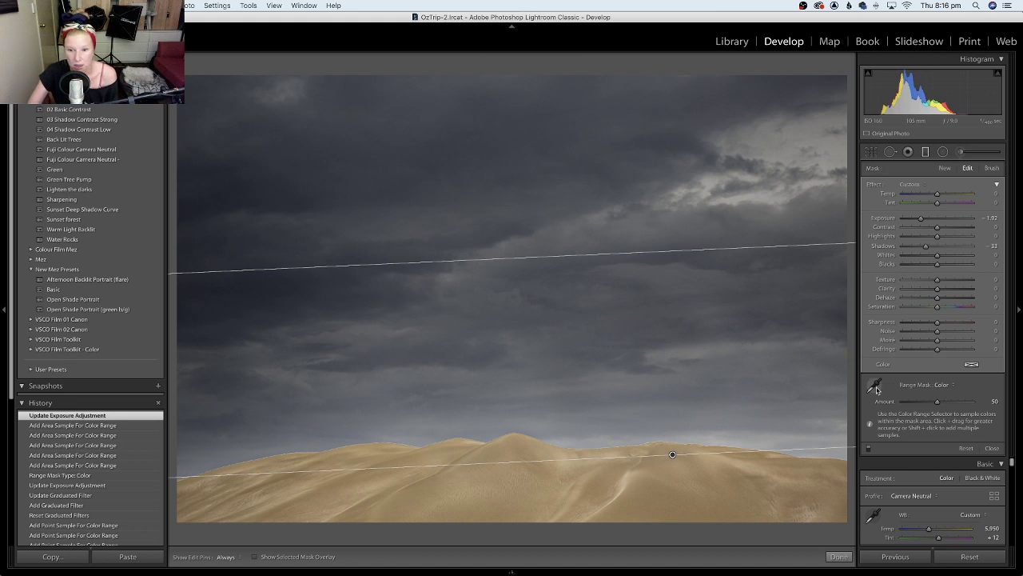
- Check the filter edge up close at the dune ridge, setting Exposure to −1.80 and the Color range mask Amount to 74
left_click(485, 441)
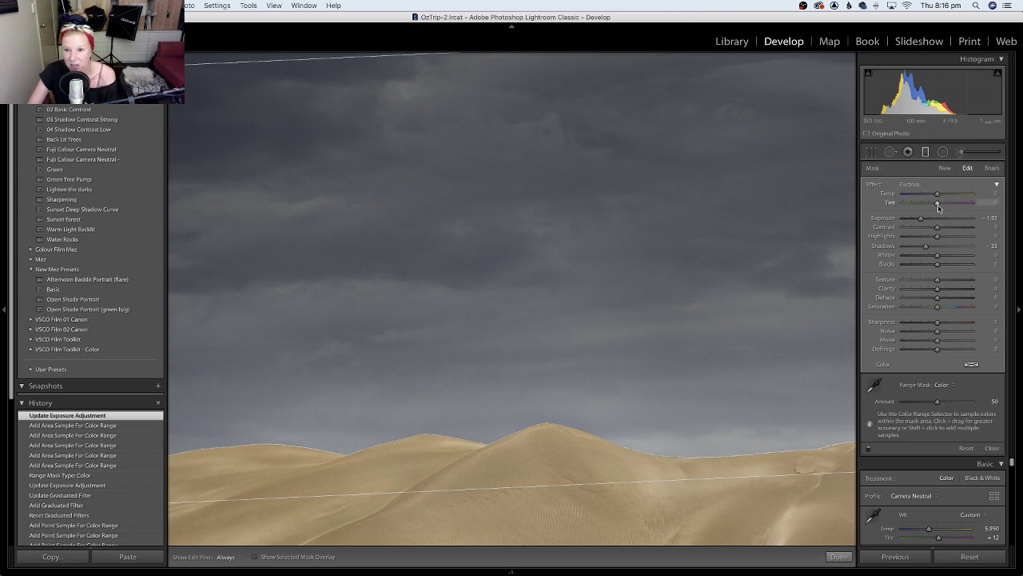
mouse_move(924, 219)
left_mouse_down()
mouse_move(934, 221)
mouse_move(923, 220)
left_mouse_up()
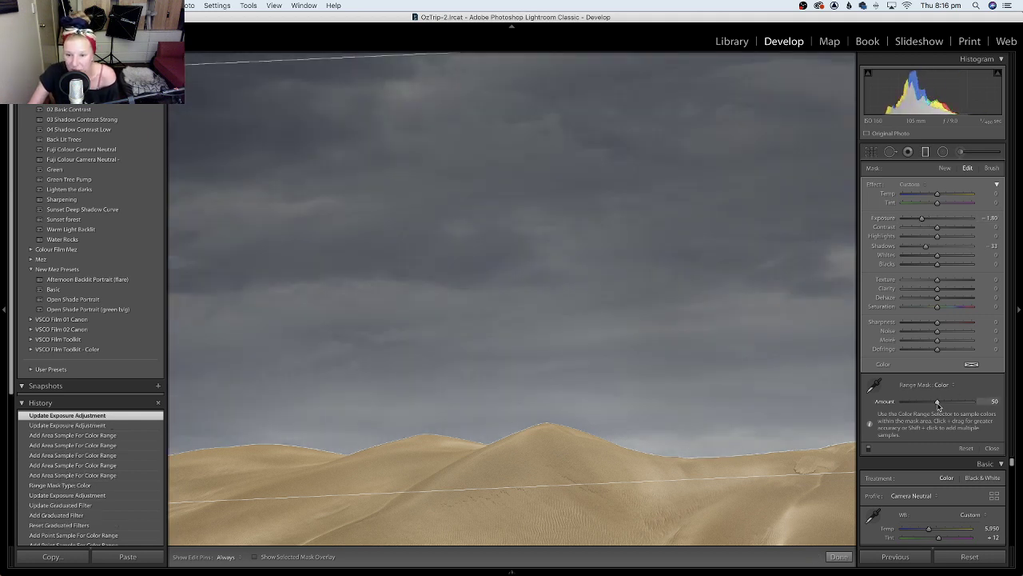
left_click_drag(939, 406, 905, 411)
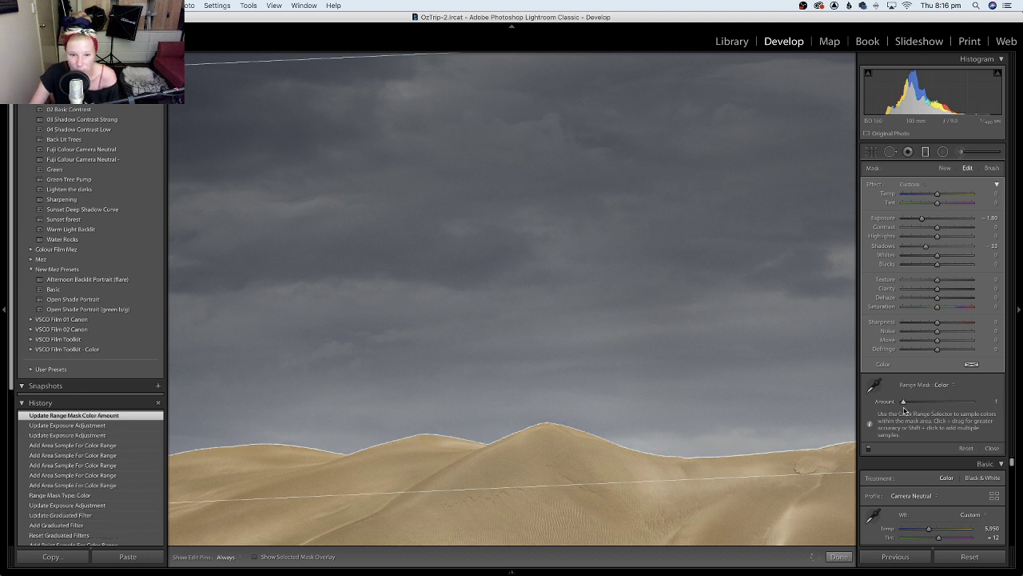
left_click_drag(903, 404, 953, 403)
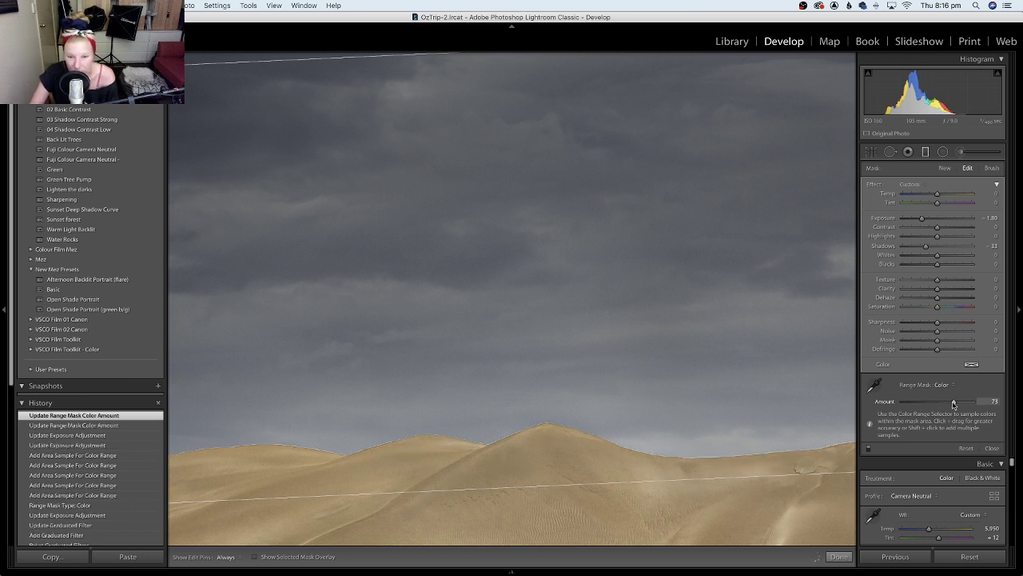
left_click_drag(954, 404, 955, 406)
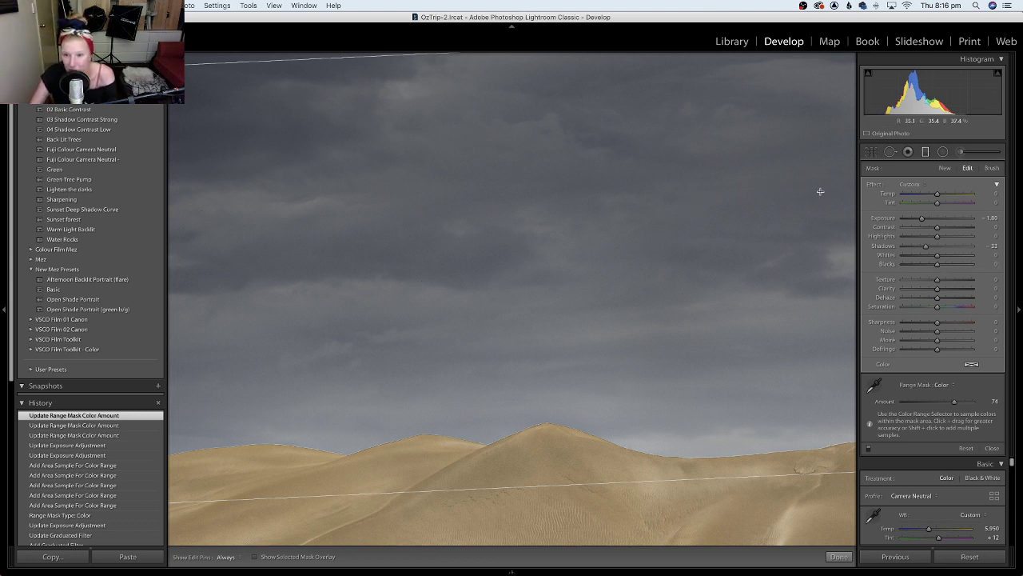
- Set the graduated filter's Exposure to −1.50 and move its centre up to just above the dune ridge
left_click_drag(922, 220, 924, 220)
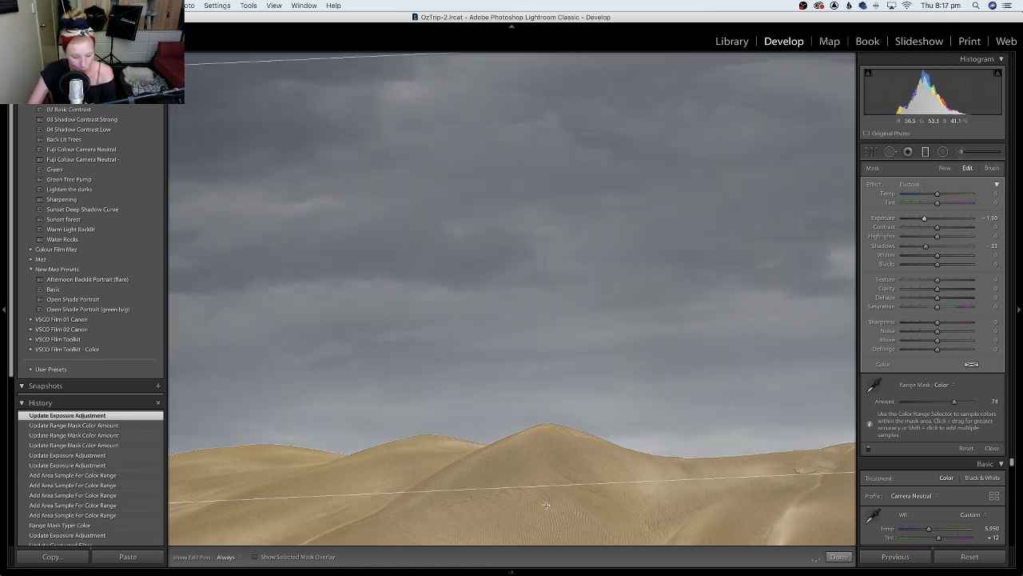
key("z")
left_click_drag(672, 455, 663, 418)
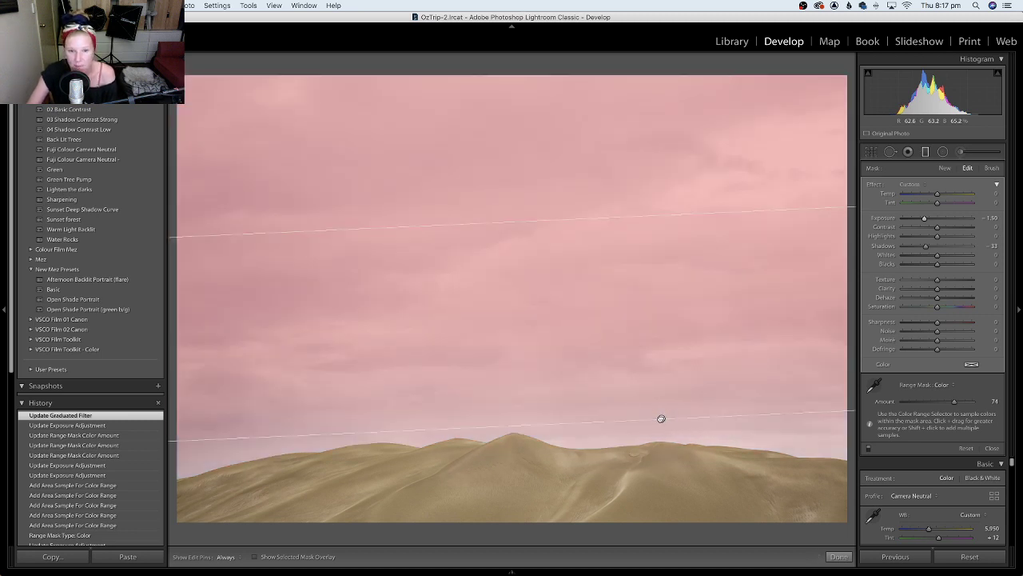
- Move the graduated filter slightly higher above the dune ridge, close the filter, and check the ridge up close
left_click_drag(663, 418, 658, 410)
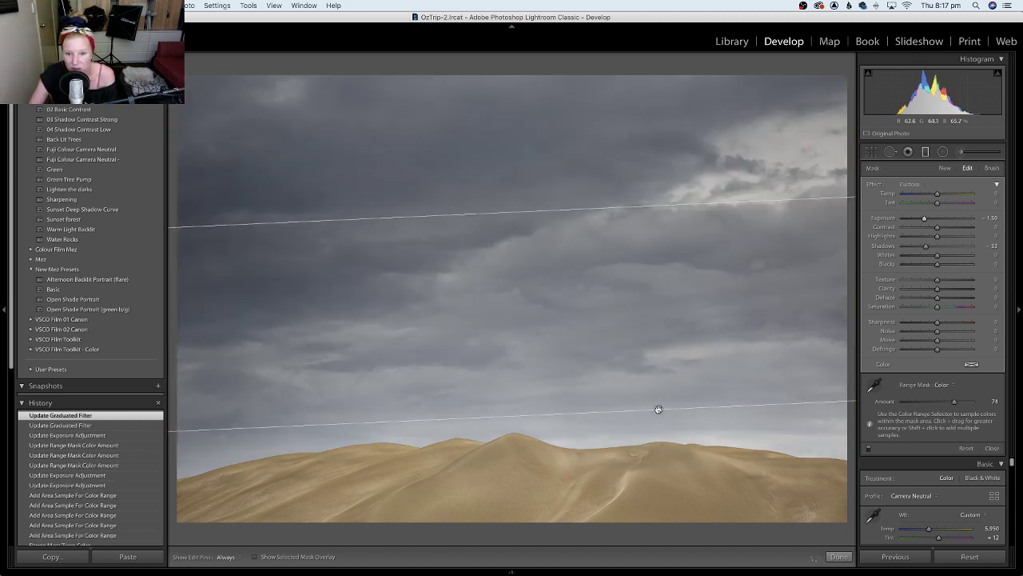
mouse_move(659, 408)
left_click(660, 408)
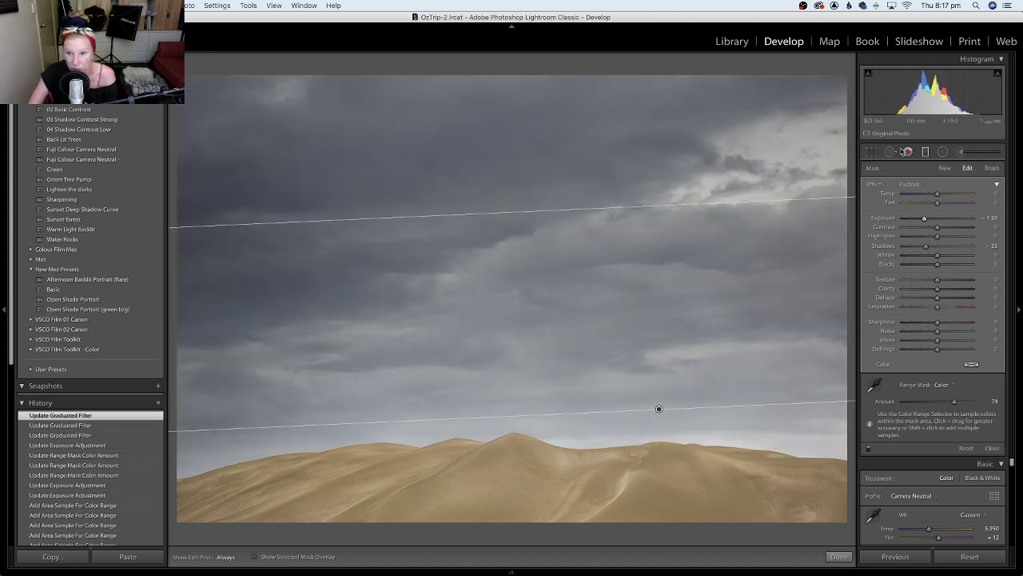
left_click(925, 151)
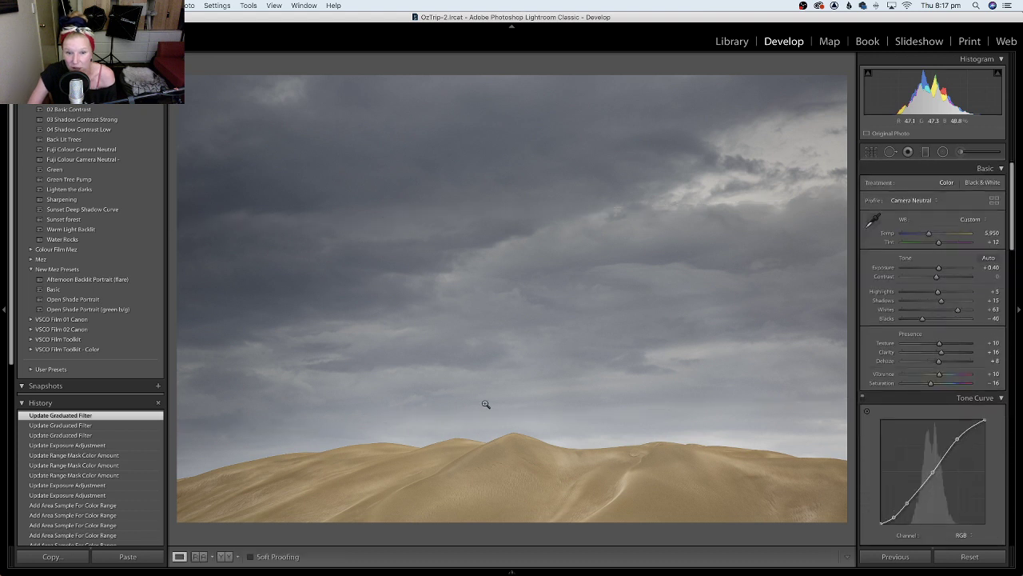
left_click(478, 446)
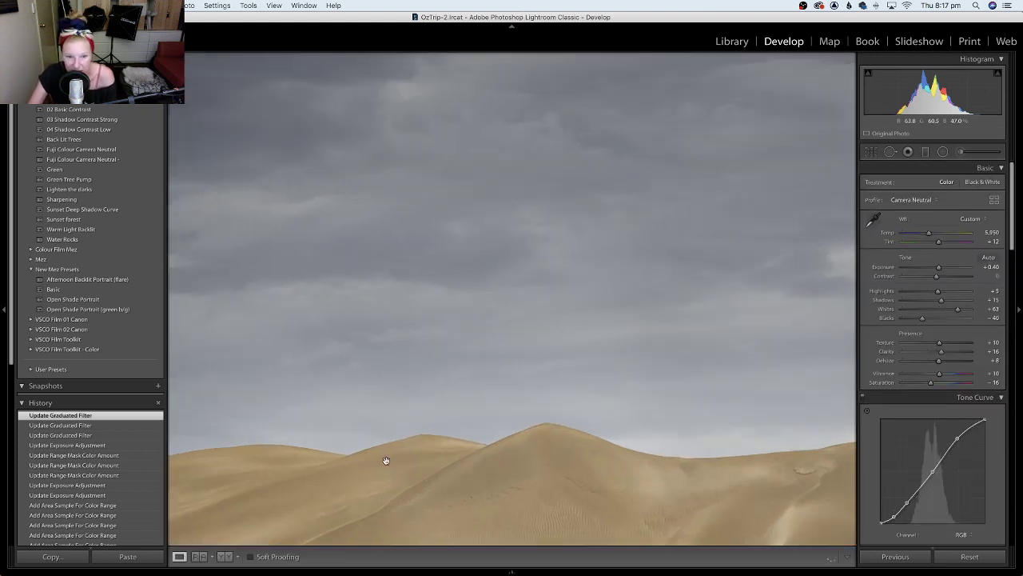
left_click(478, 446)
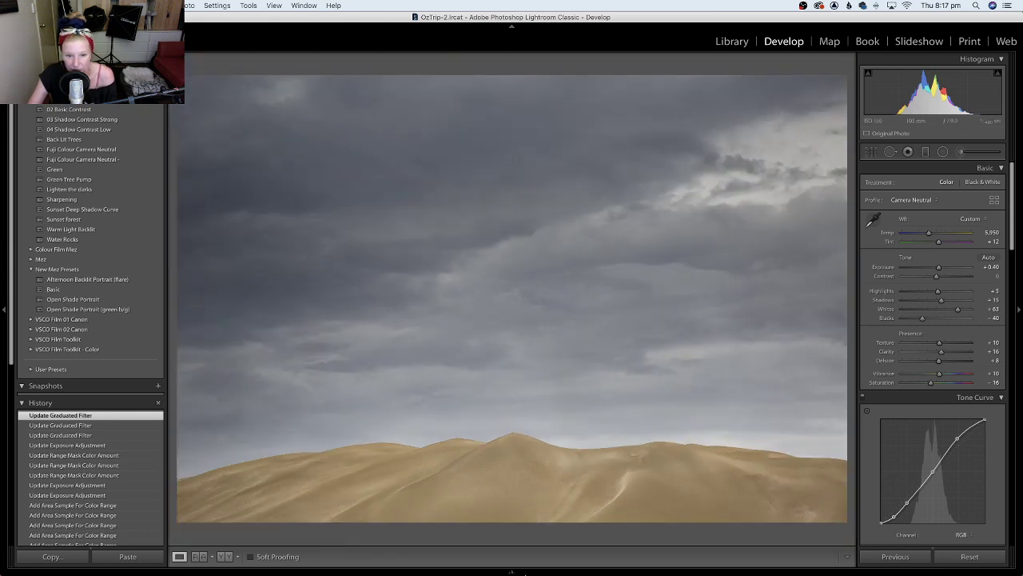
- Open the fifth photo, a brighter version of the dune shot, and examine its ridge line up close
mouse_move(480, 569)
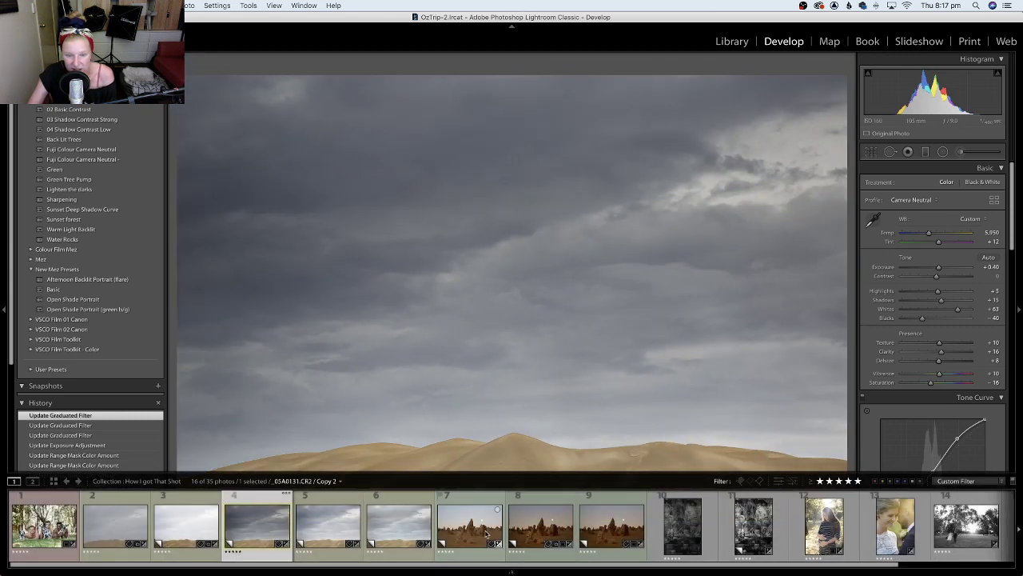
left_click(315, 533)
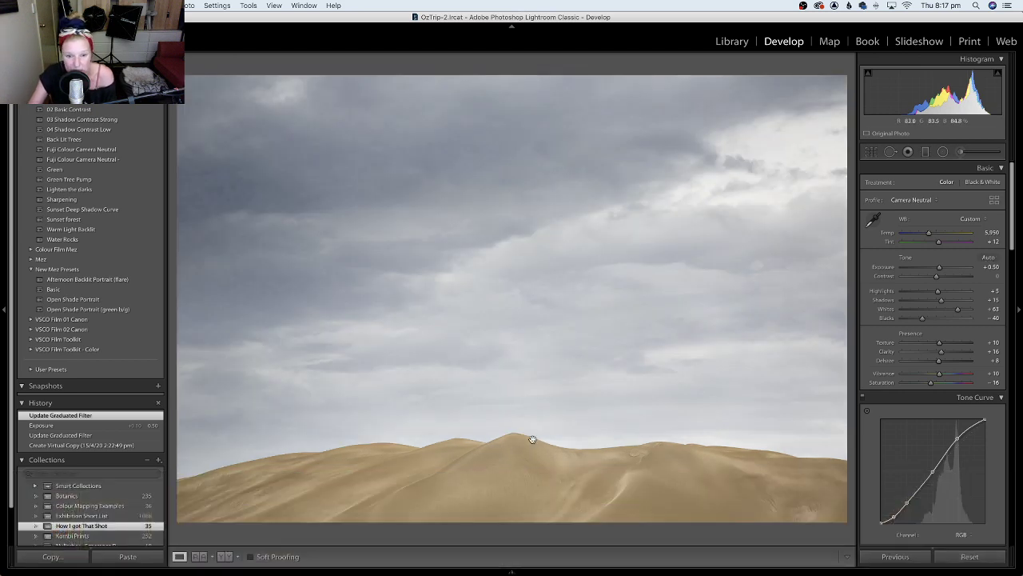
left_click(467, 405)
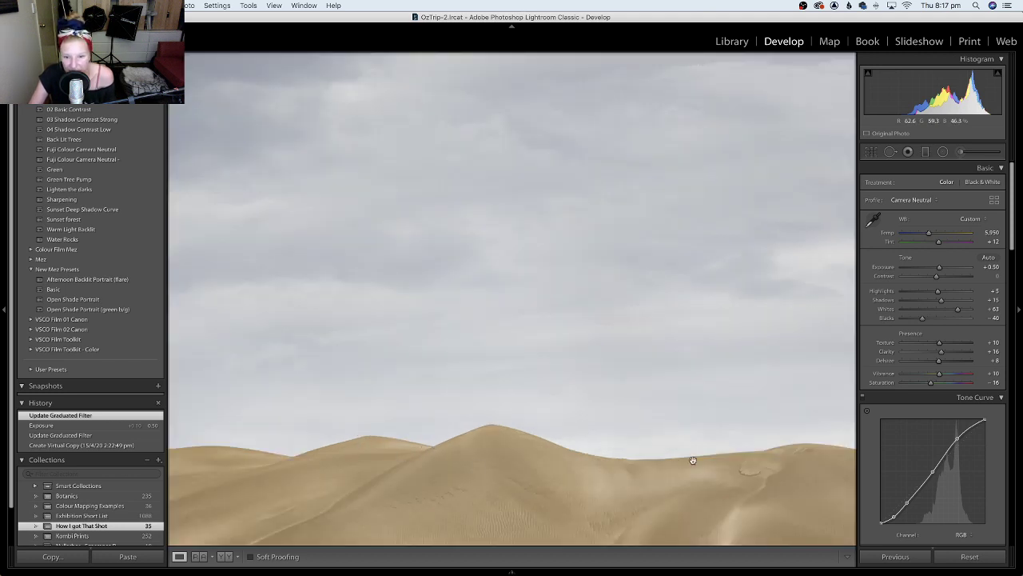
left_click(534, 387)
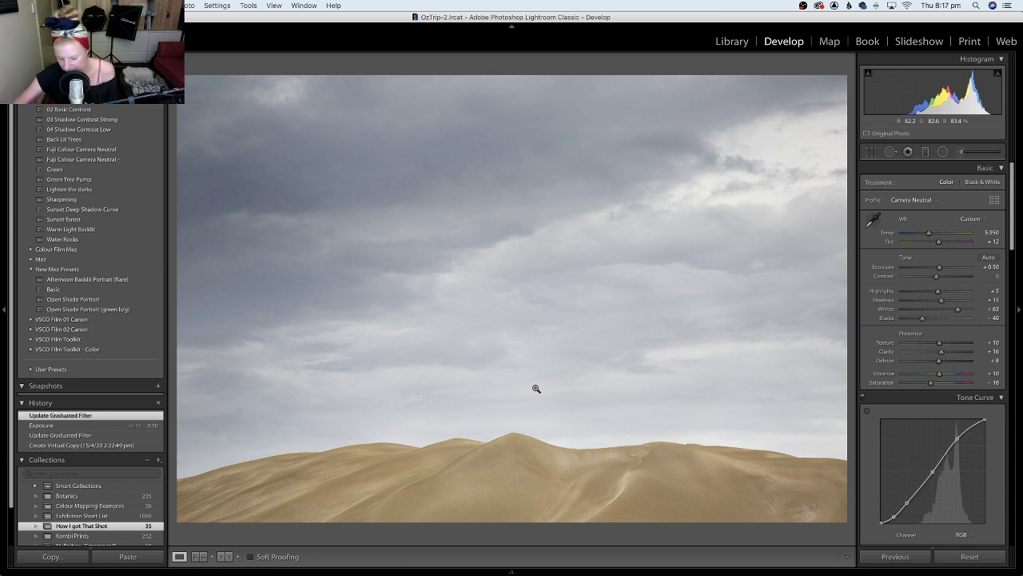
- Compare the finished dune edit with the unedited copy, returning to the finished version in Lightroom Classic
key("Left")
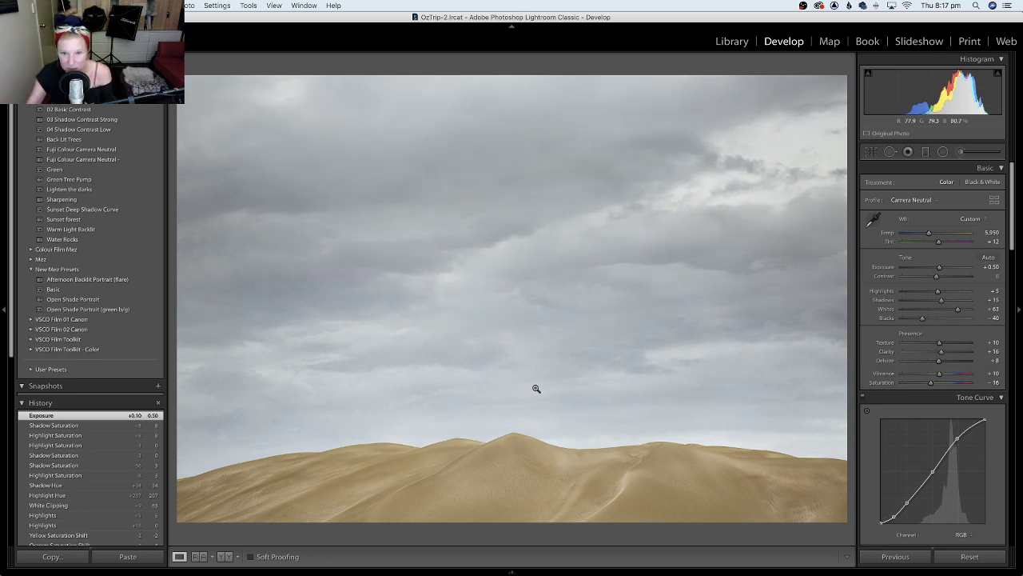
mouse_move(235, 572)
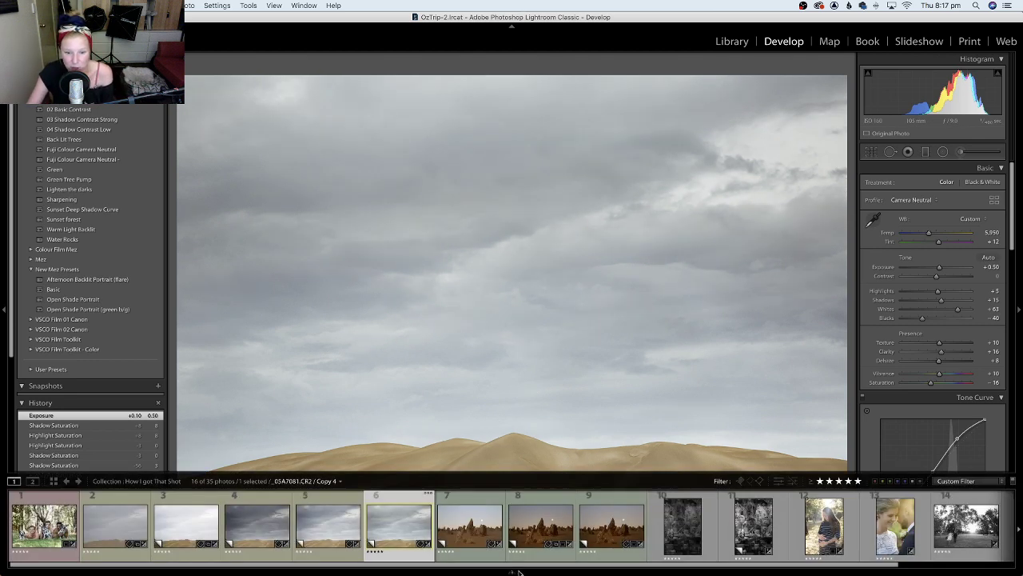
left_click(100, 531)
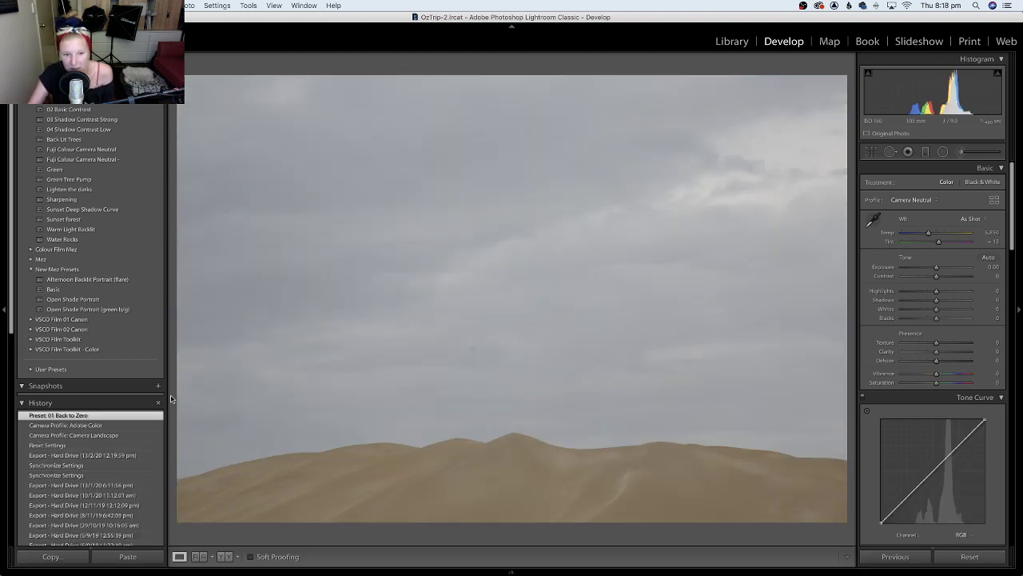
mouse_move(511, 569)
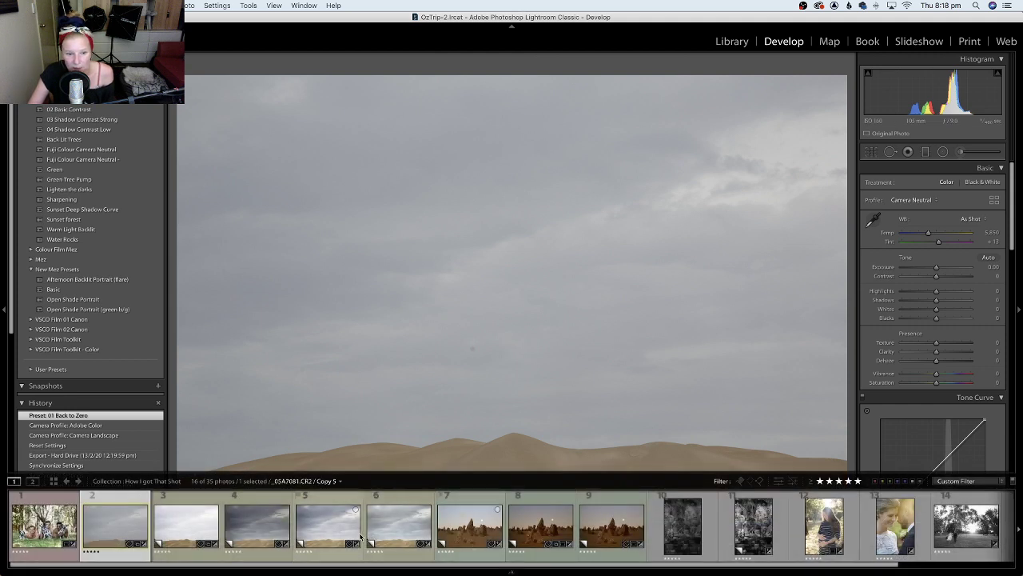
left_click(394, 523)
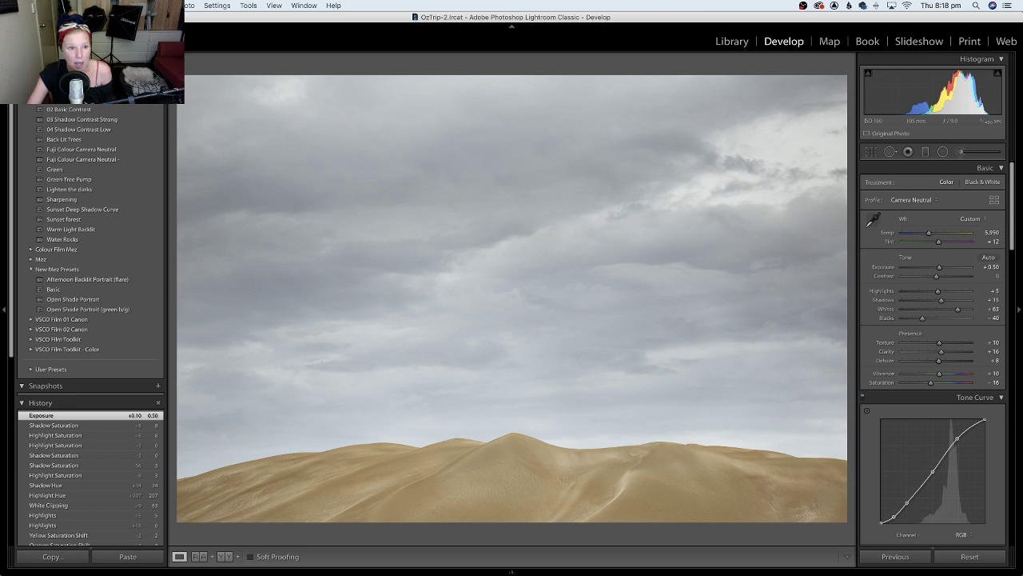
key("super+m")
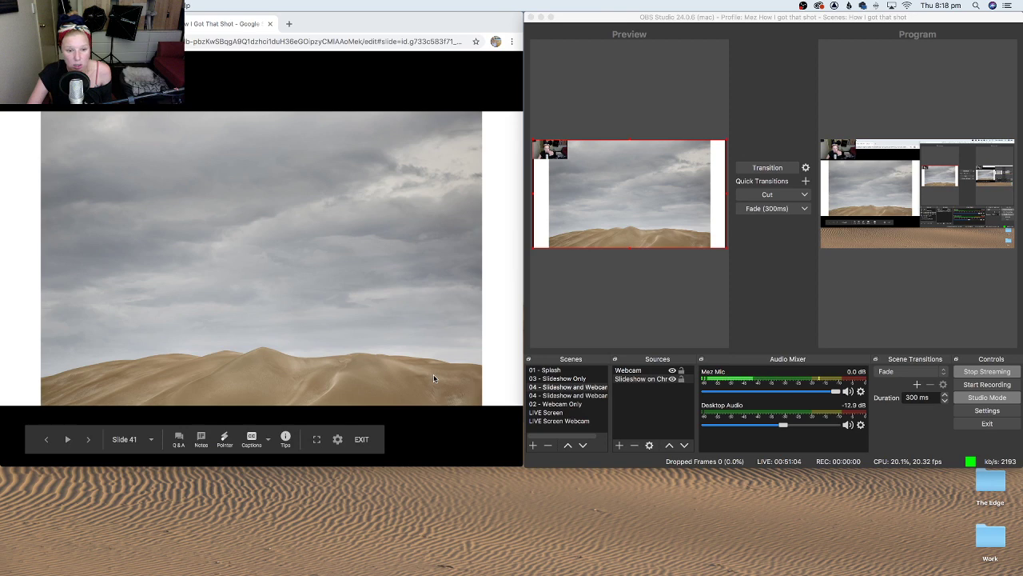
left_click(311, 560)
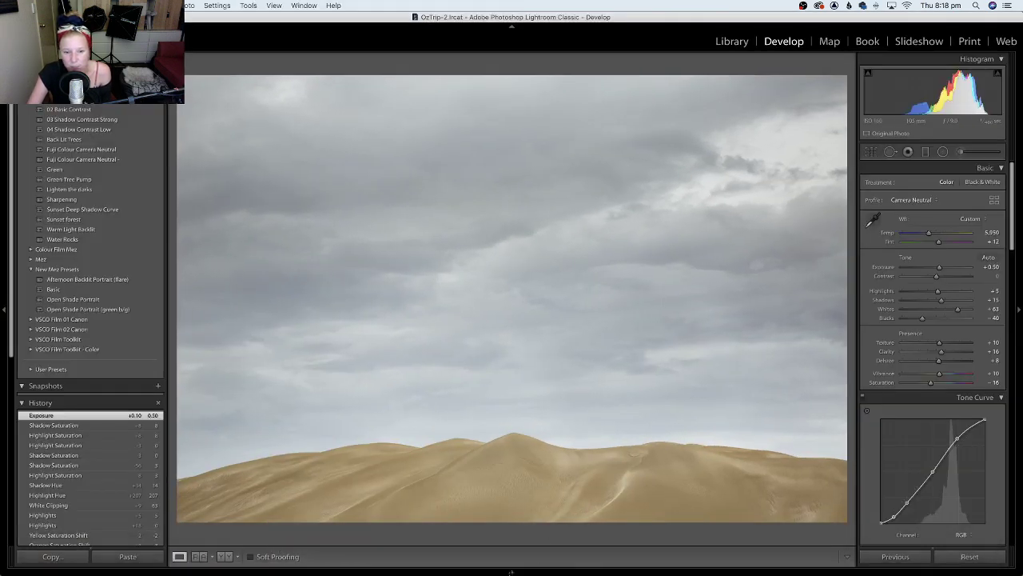
- Open the unedited copy of the desert rocks and moon photo and apply the 01 Back to Zero preset
mouse_move(511, 572)
left_click(542, 522)
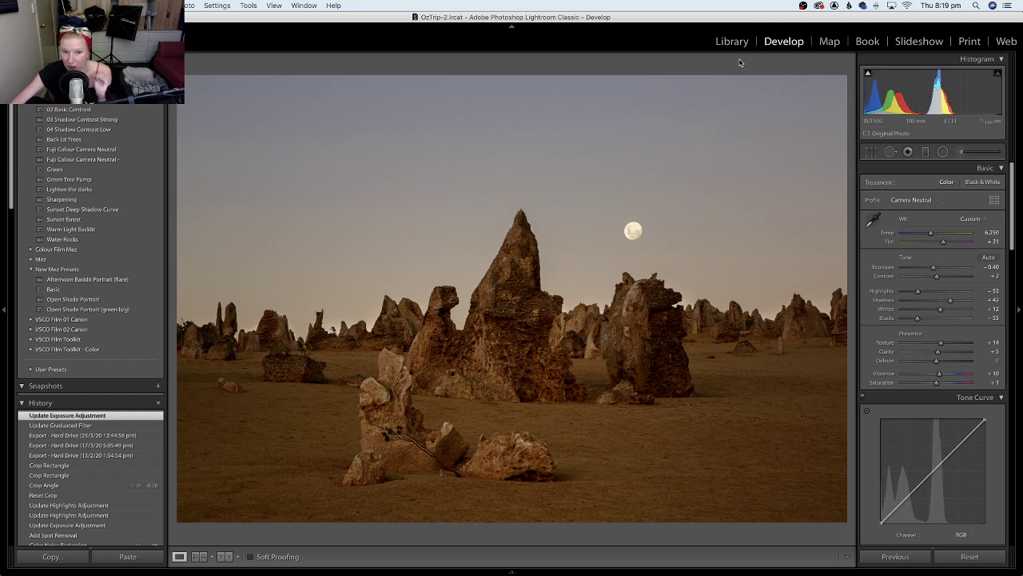
left_click(514, 573)
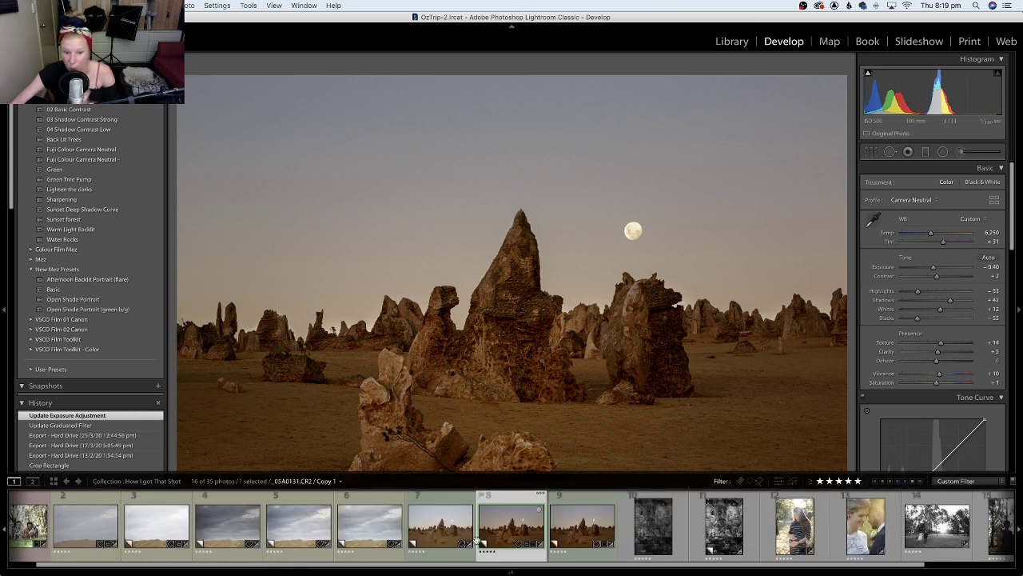
left_click(439, 534)
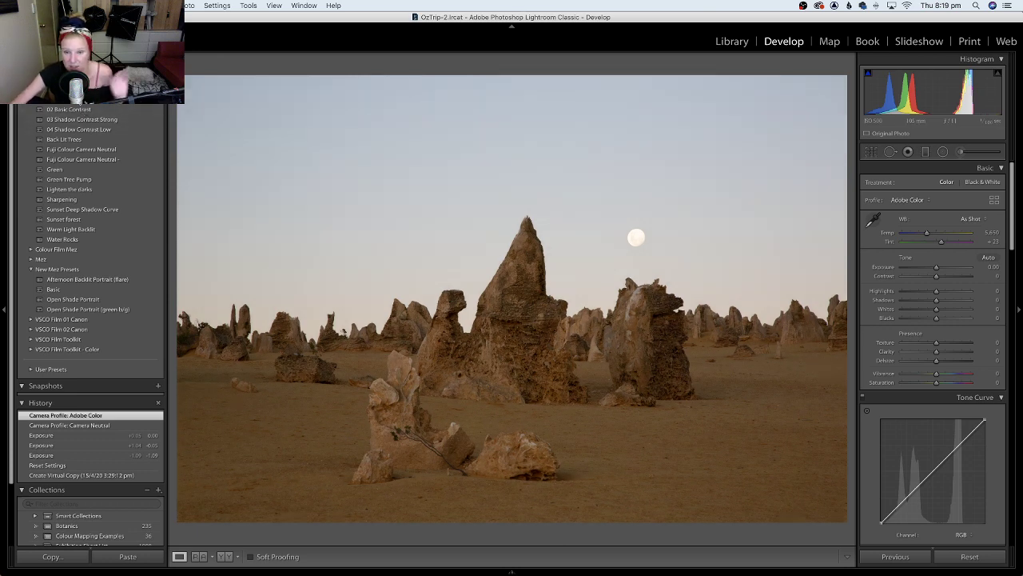
left_click(68, 99)
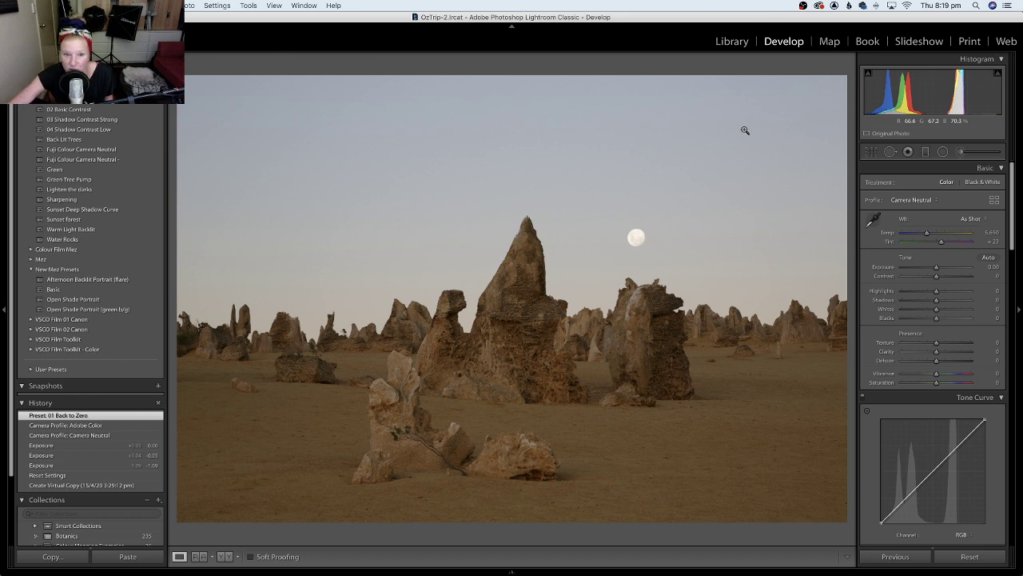
- Switch to OBS Studio and transition the 04 - Slideshow and Webcam scene to the program output
left_click(294, 559)
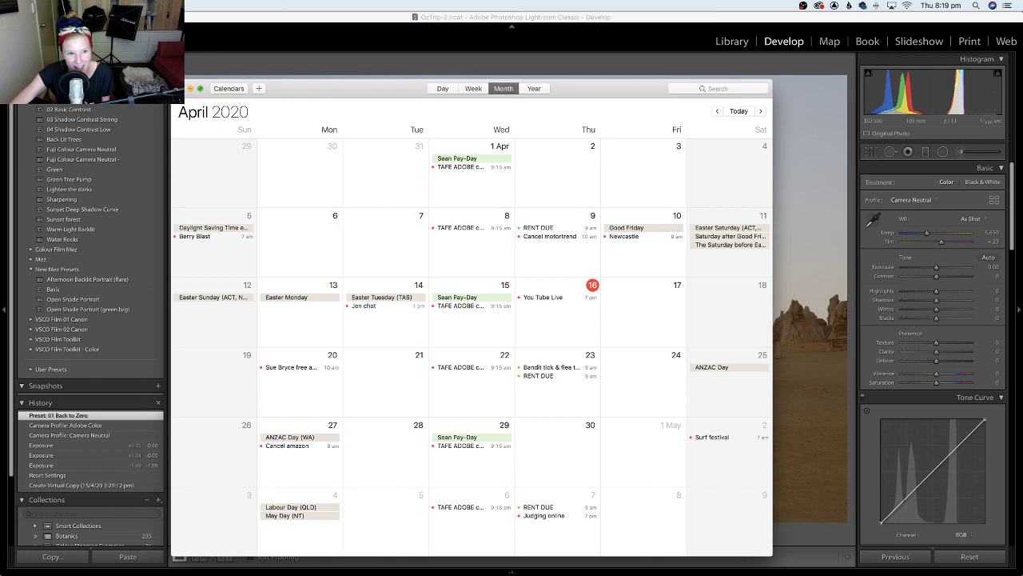
key("super+w")
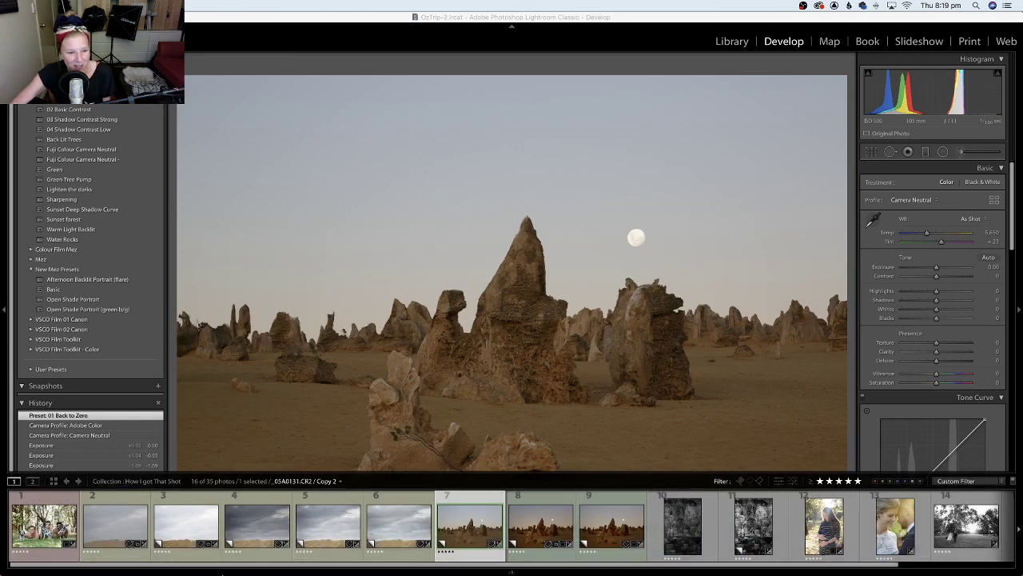
key("super+m")
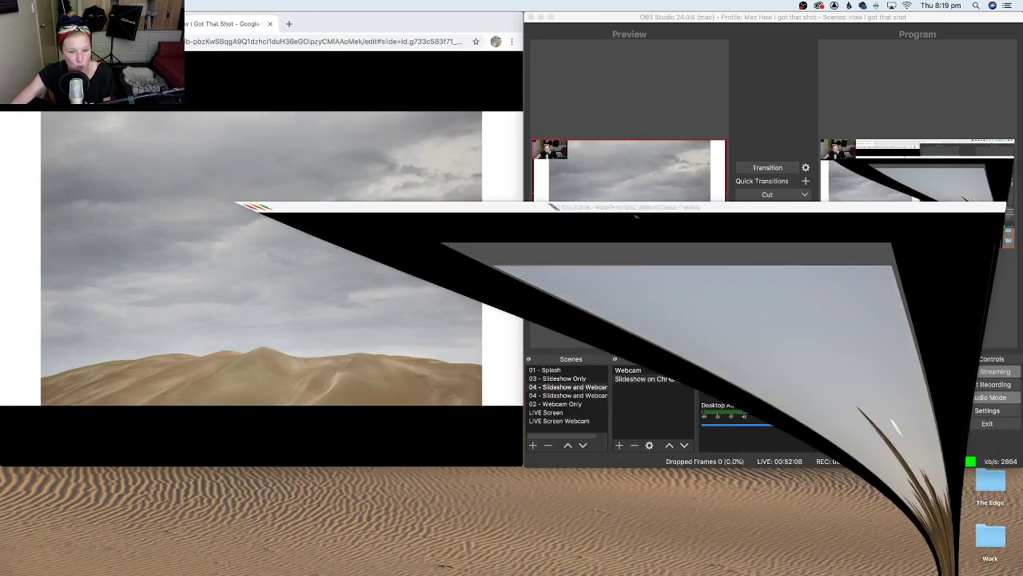
left_click(581, 387)
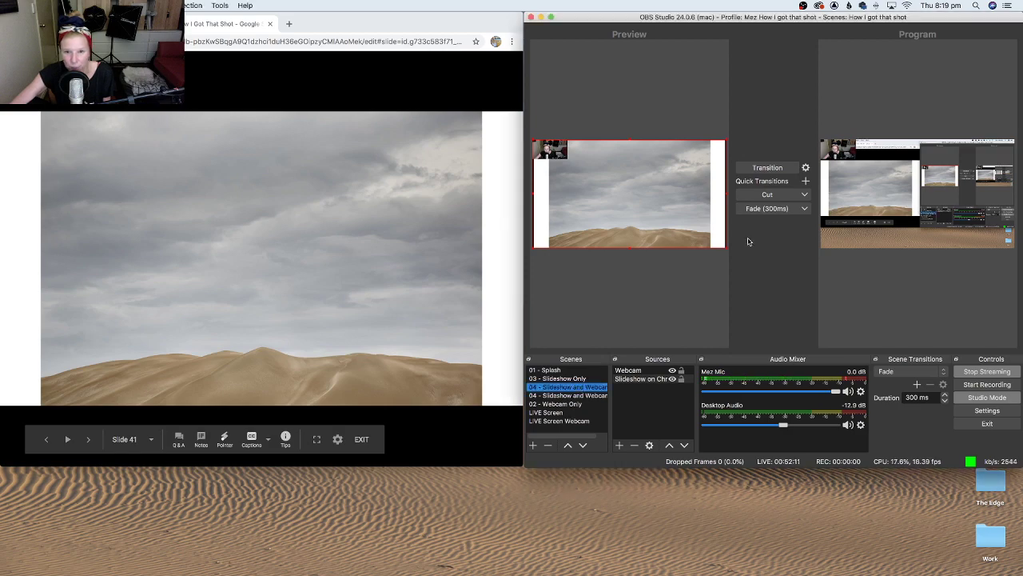
left_click(772, 169)
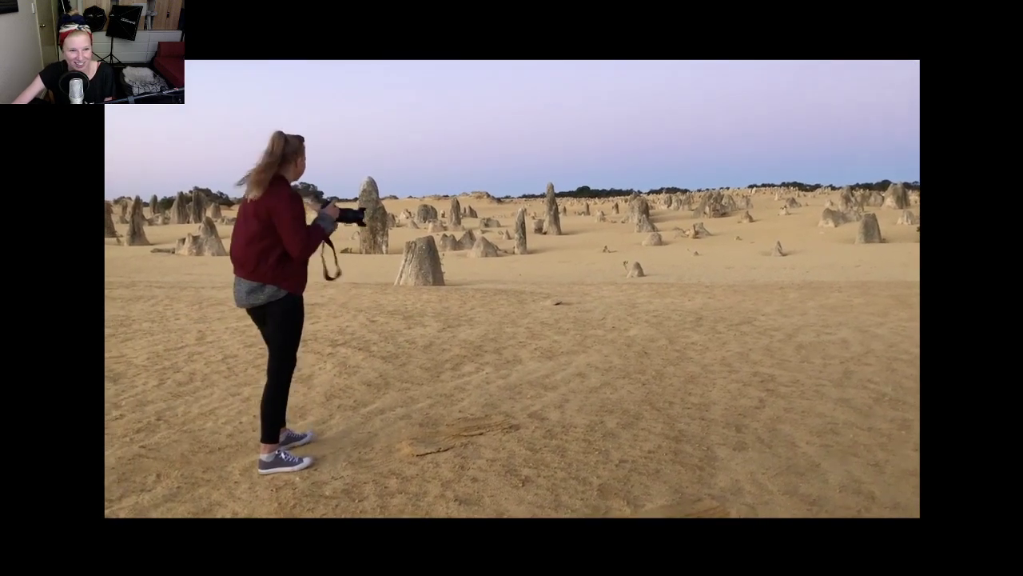
- Pause the slide's video, transition the stream back to the live screen, and return to Lightroom Classic
key("space")
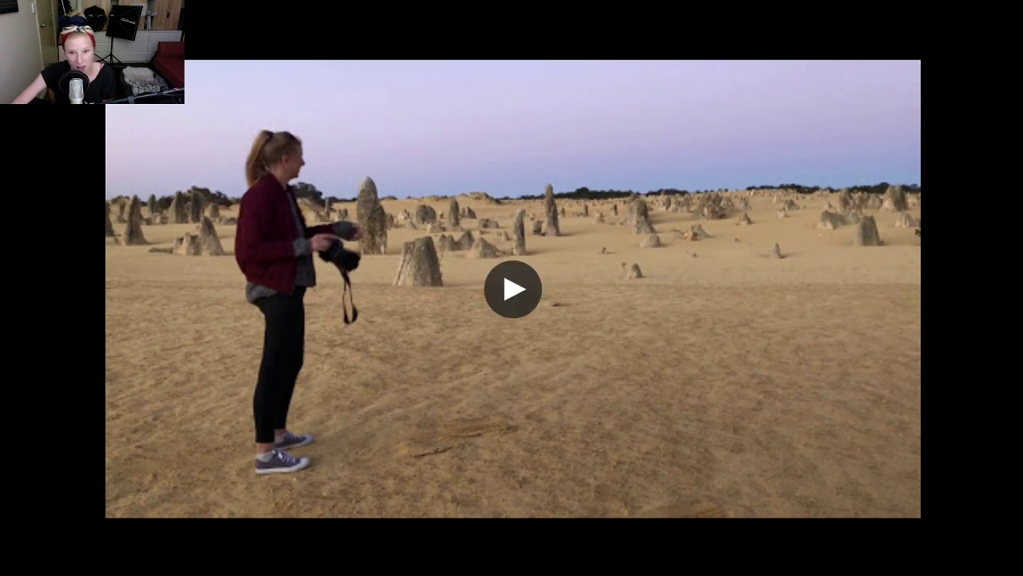
left_click(767, 167)
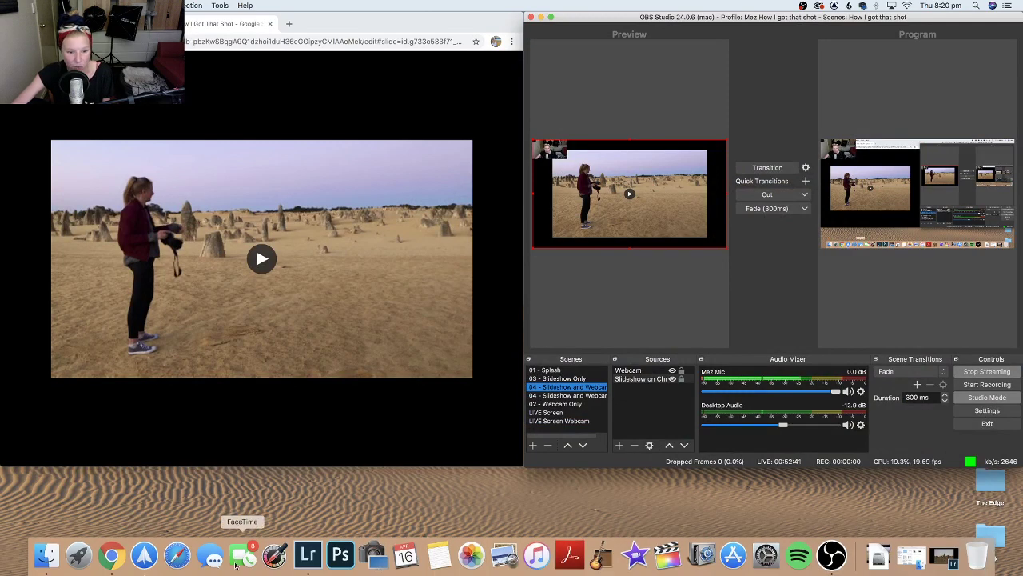
left_click(308, 554)
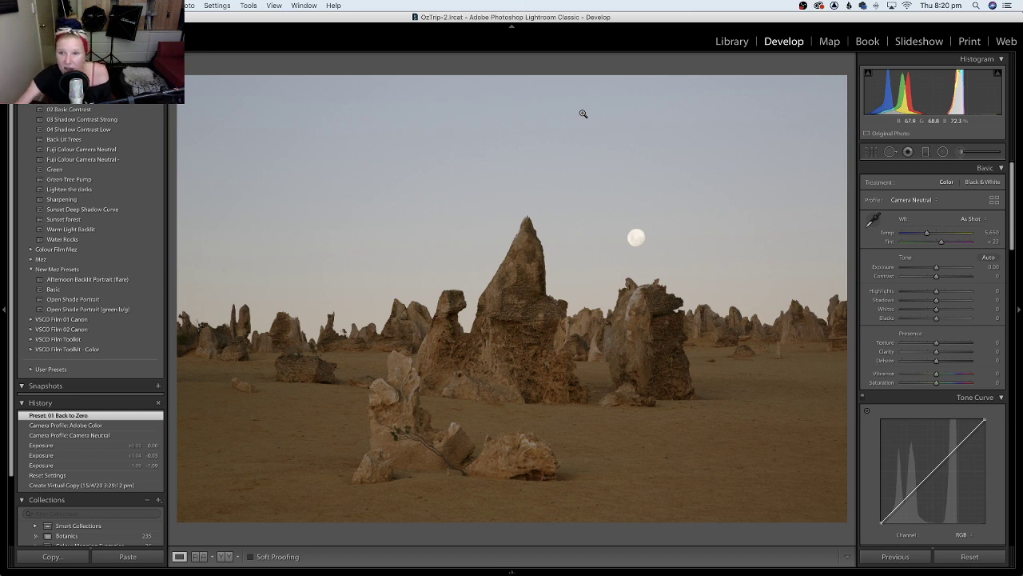
- Examine the moon and rocks up close in the unedited copy and compare it with the edited version
left_click(637, 238)
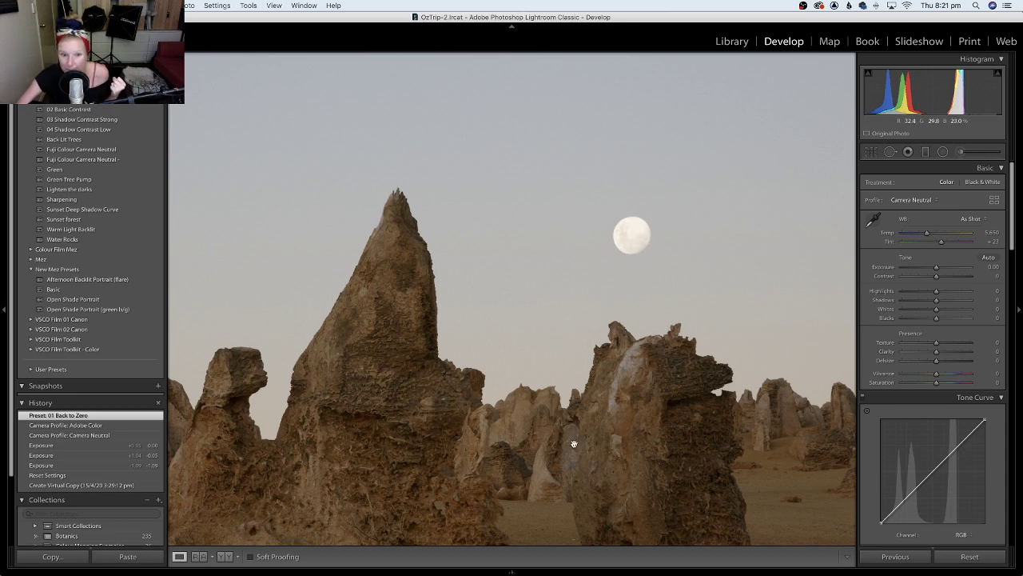
left_click(516, 348)
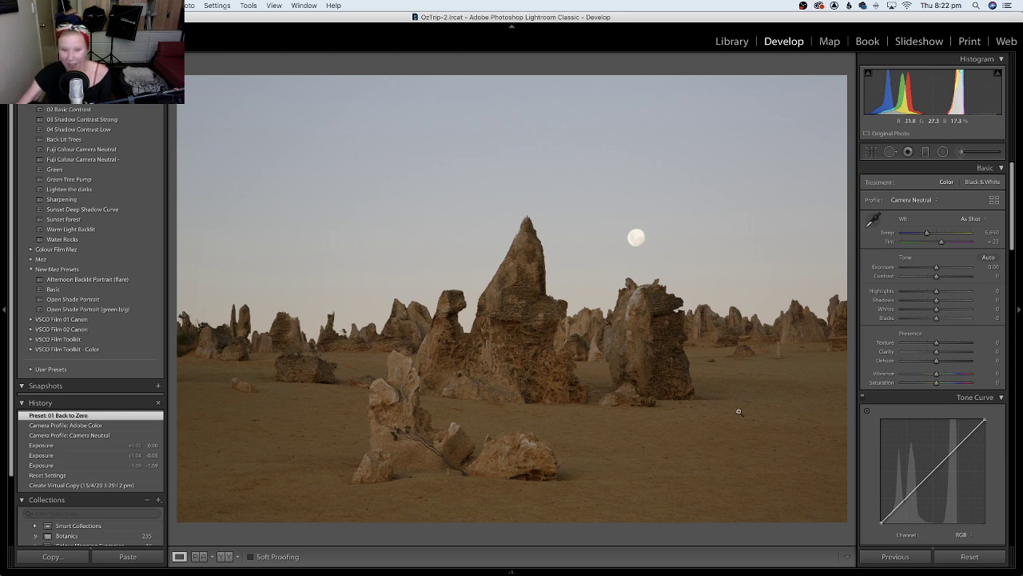
mouse_move(527, 571)
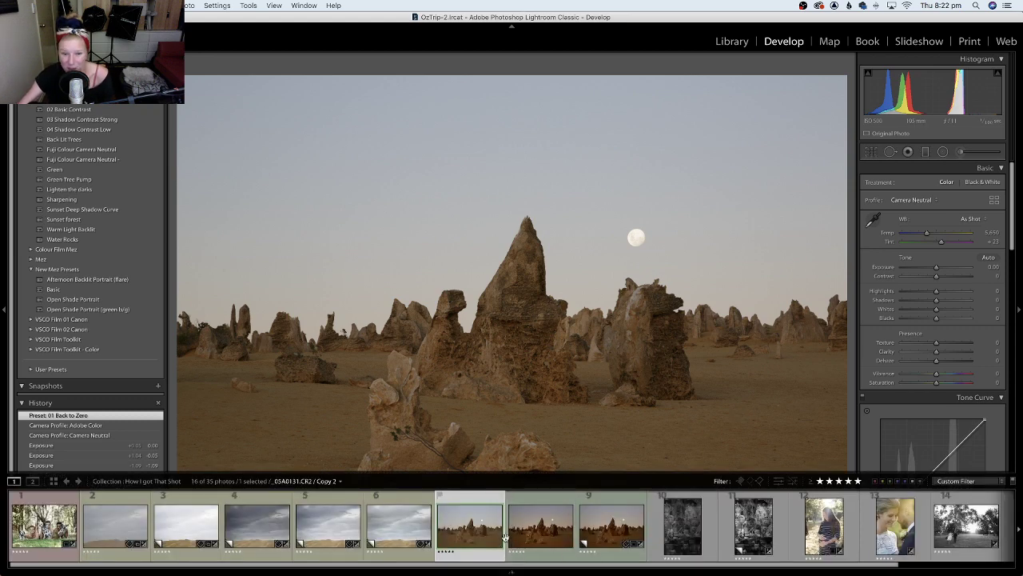
left_click(548, 531)
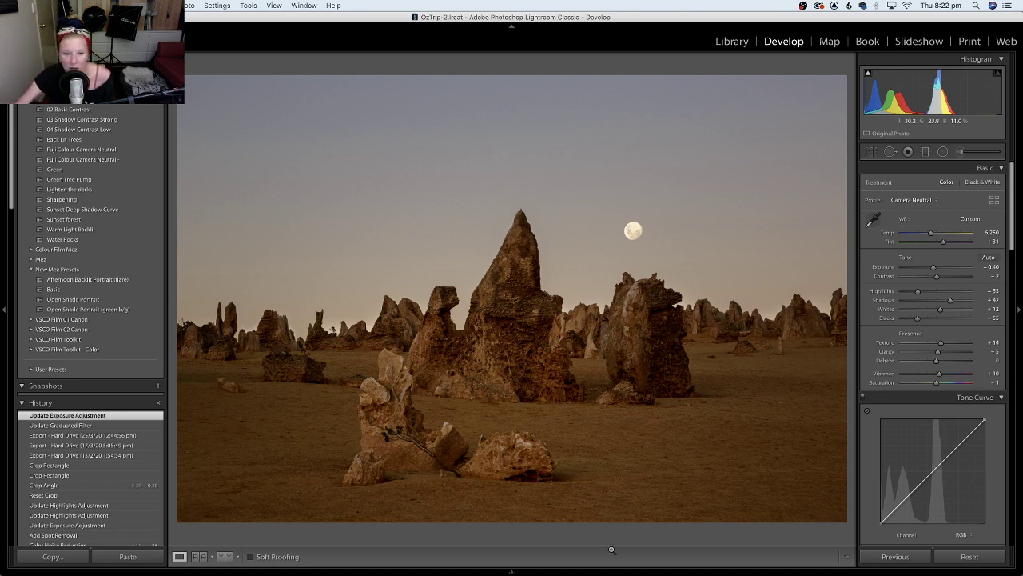
- Open the other edited copy of the rocks photo and start a new graduated filter with all effect sliders reset to 0
mouse_move(613, 566)
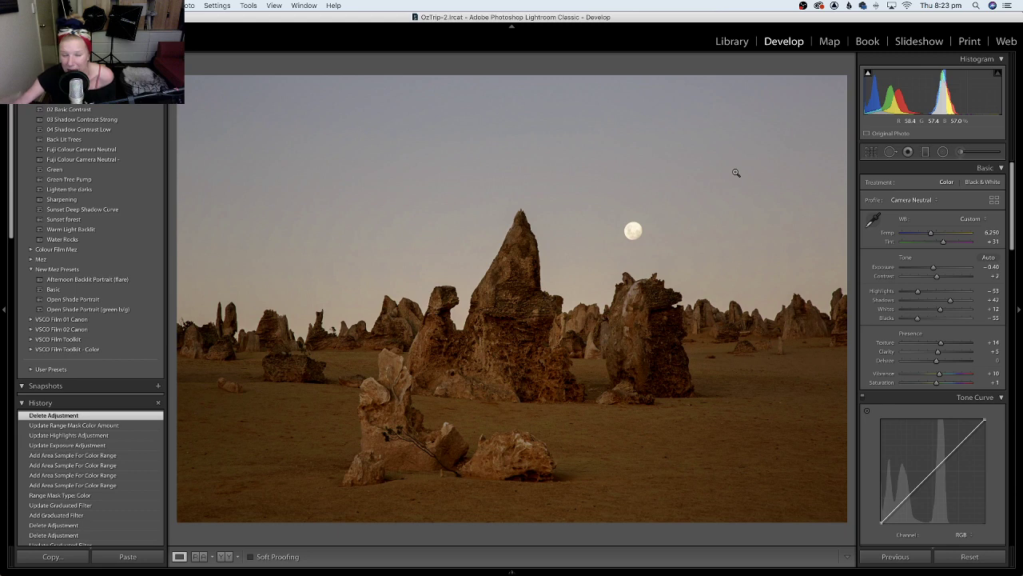
left_click(925, 152)
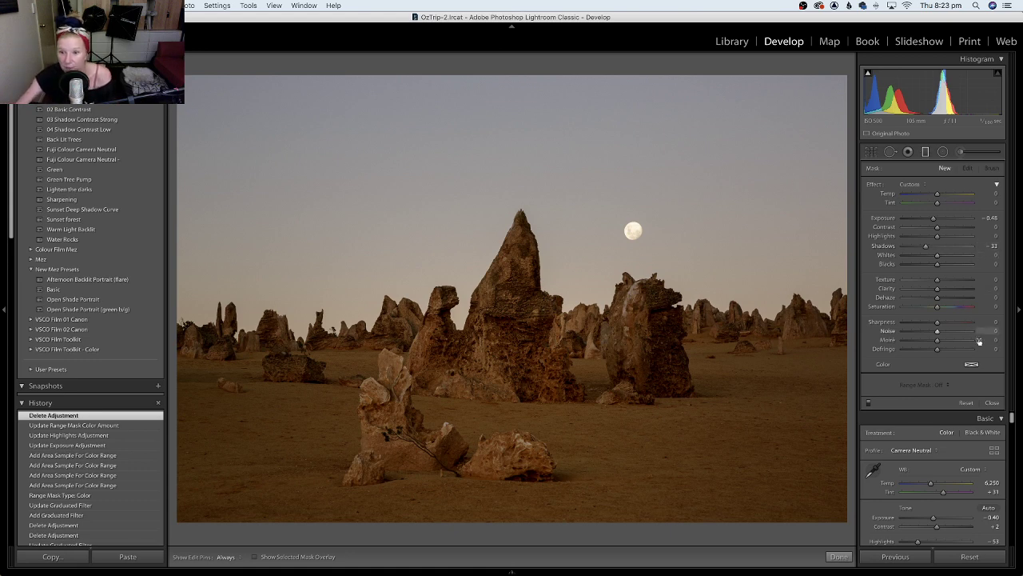
double_click(875, 184)
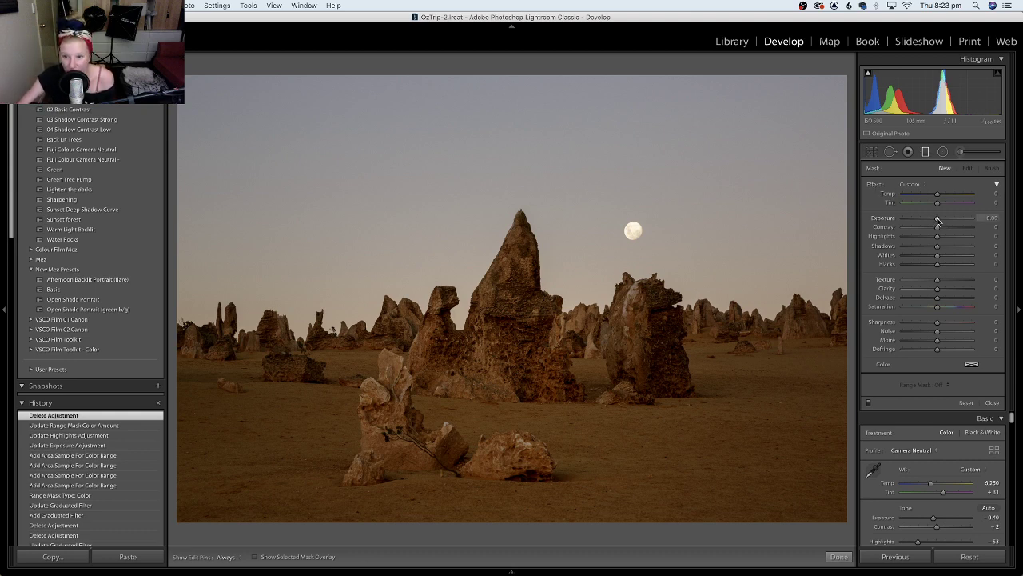
- Draw a graduated filter over the sky down to the horizon rocks with exposure -0.88, highlights -23 and saturation 17
left_click_drag(938, 221, 929, 240)
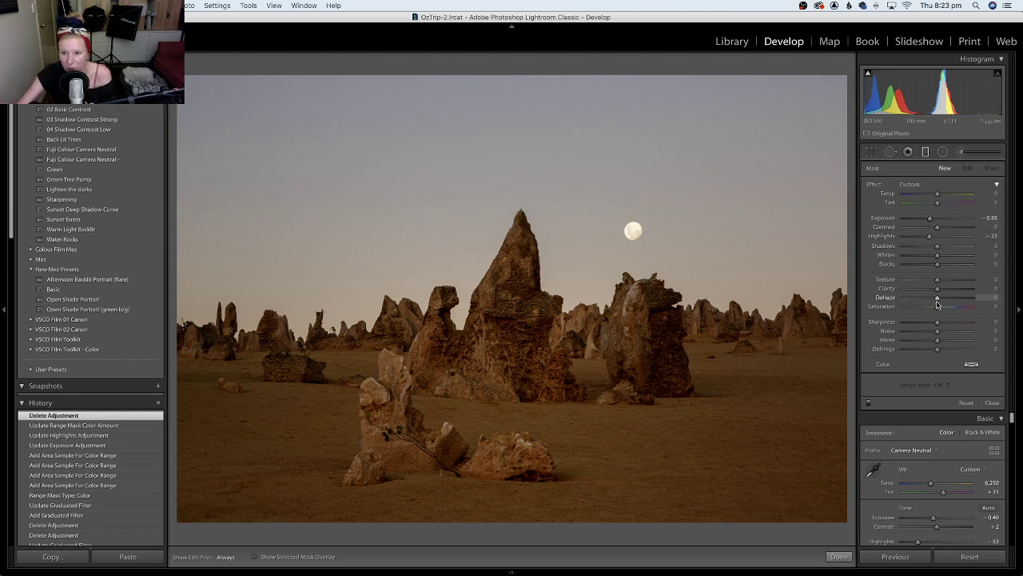
left_click_drag(937, 307, 943, 307)
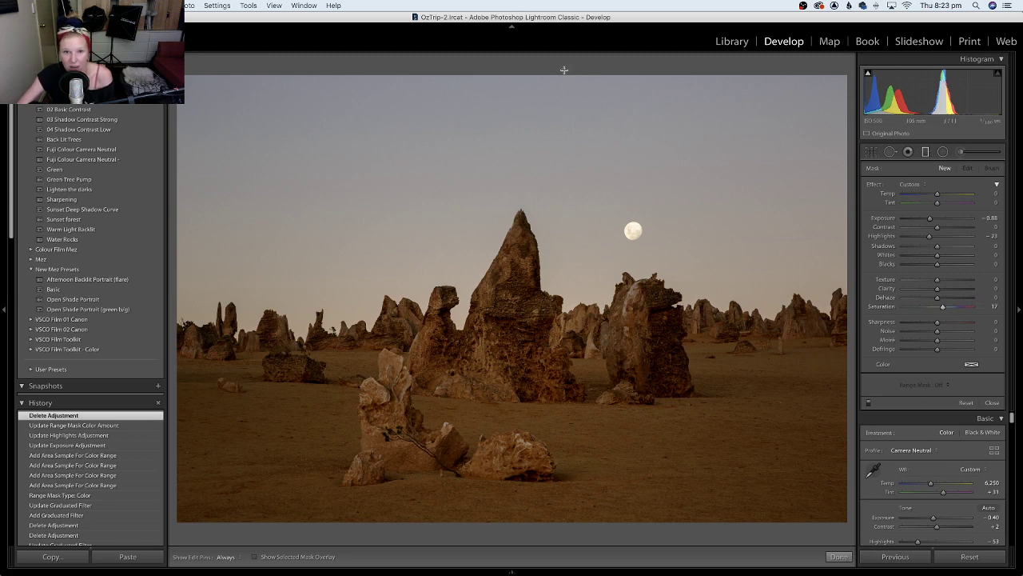
left_click_drag(564, 66, 566, 527)
left_click_drag(566, 299, 573, 318)
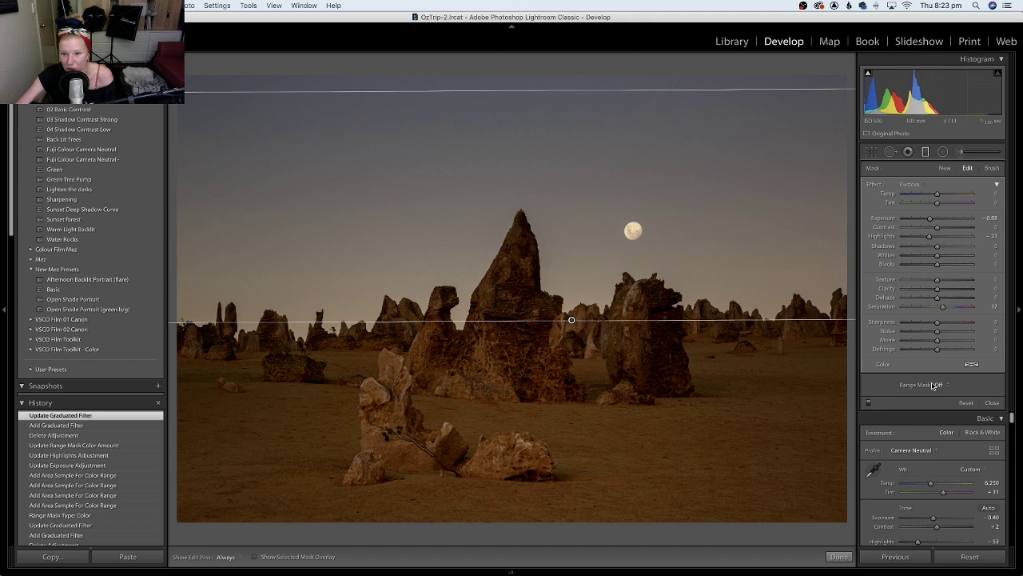
- Add a color range mask to the graduated filter and sample four areas of the sky on both sides of the tall rock
left_click(944, 385)
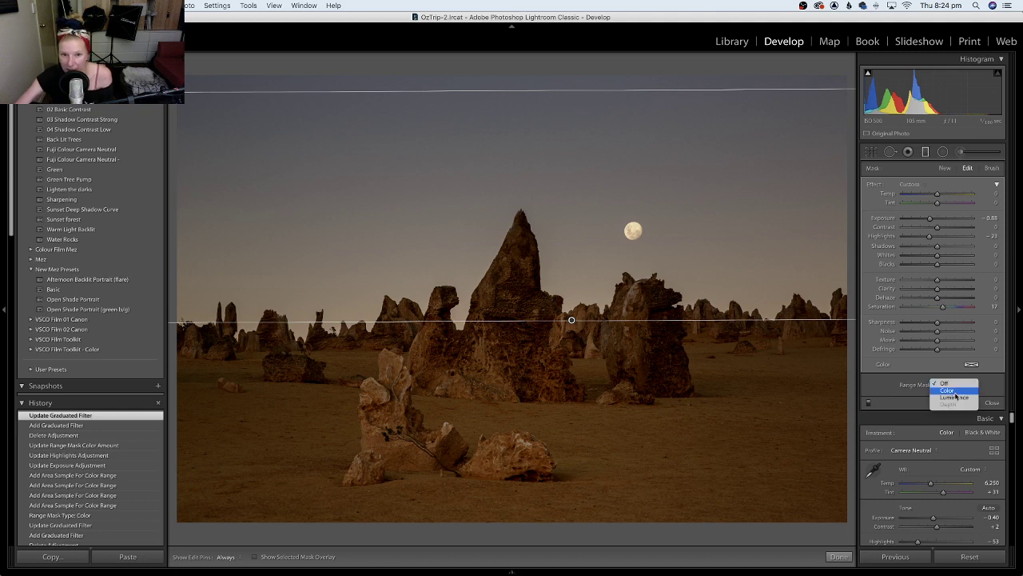
left_click(955, 393)
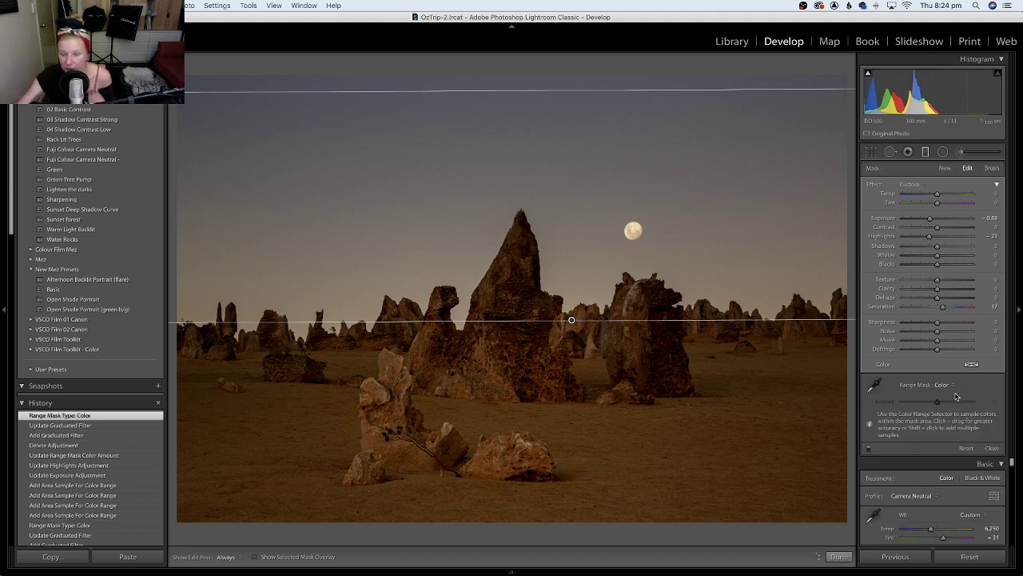
left_click(878, 384)
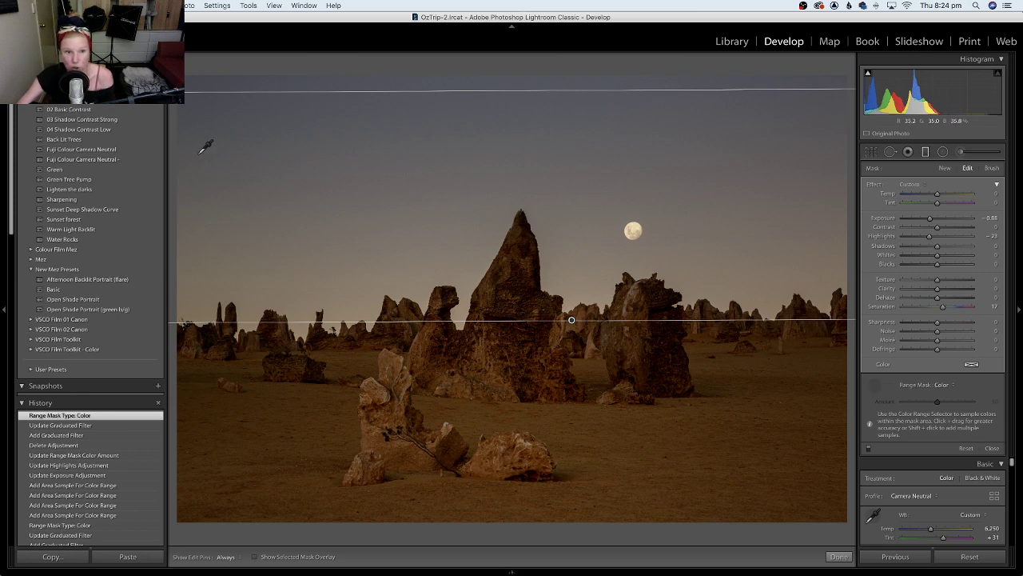
mouse_move(269, 112)
left_mouse_down()
mouse_move(319, 183)
mouse_move(321, 174)
left_mouse_up()
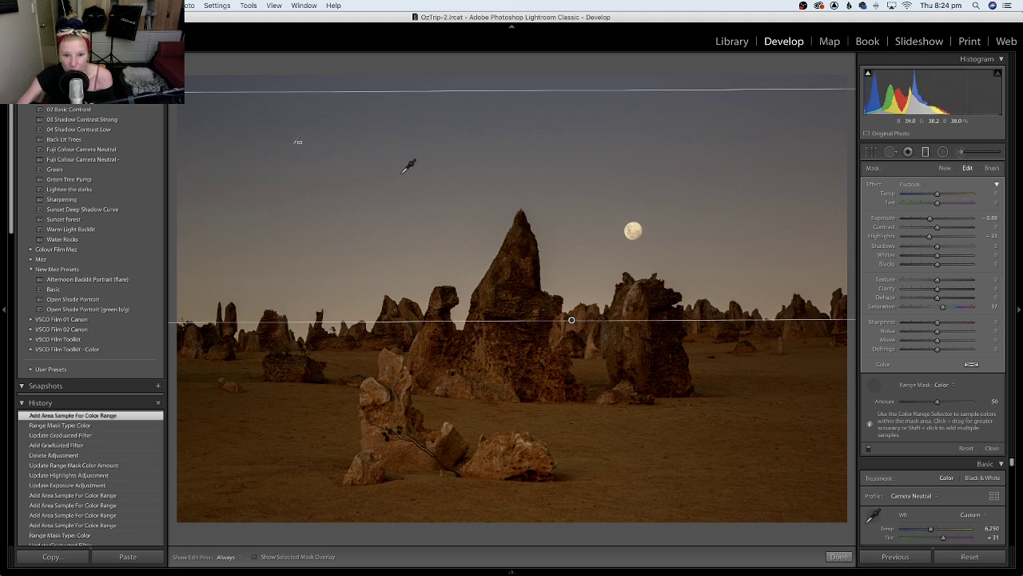
left_click_drag(423, 185, 468, 248)
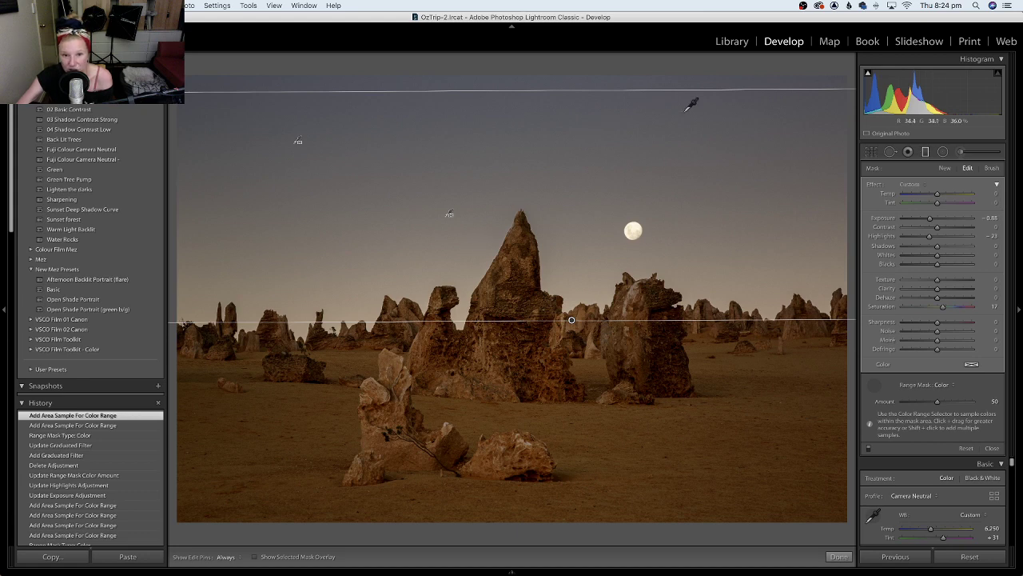
left_click_drag(684, 105, 737, 164)
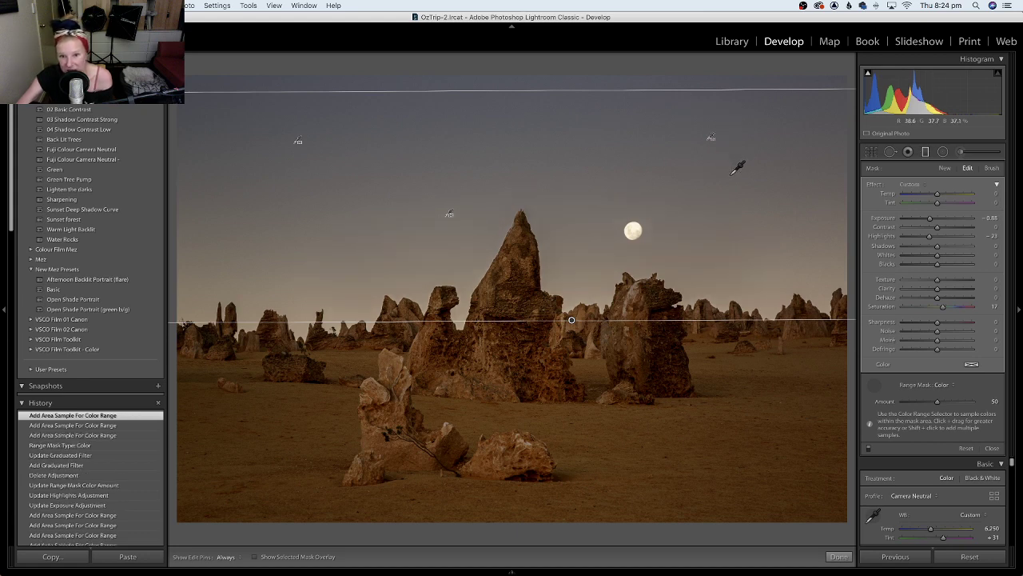
left_click_drag(752, 237, 789, 291)
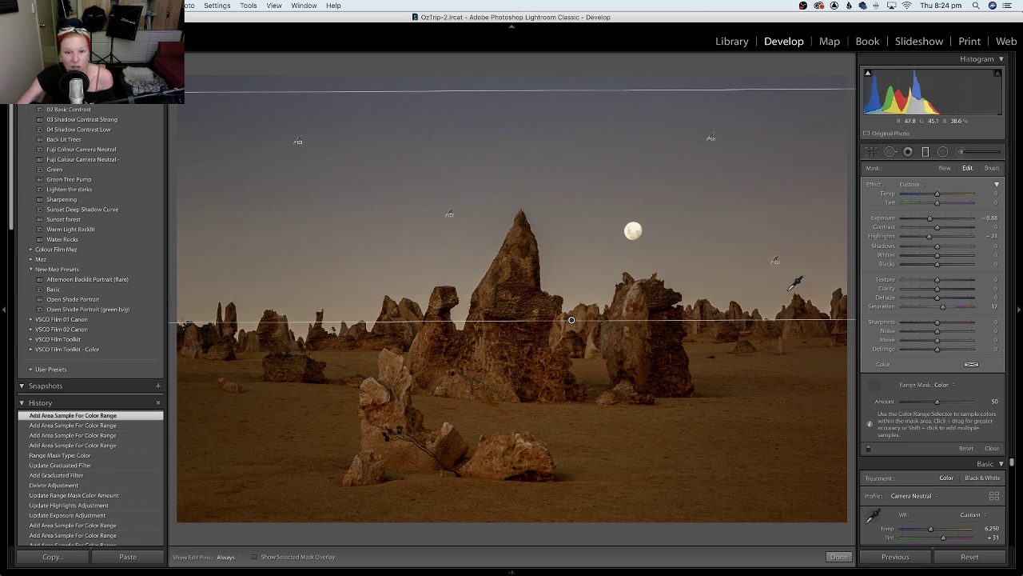
left_click(875, 385)
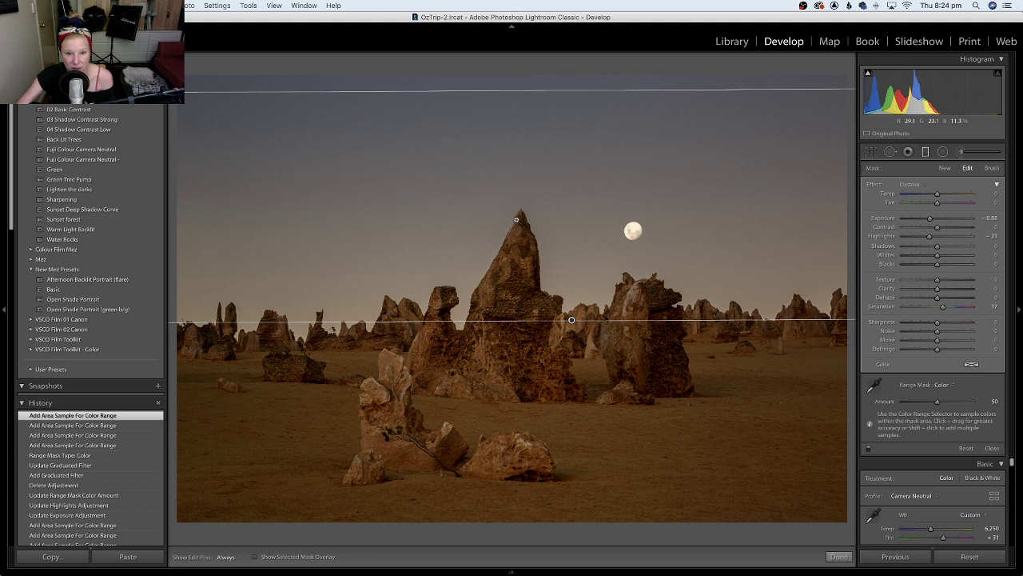
- Refine the sky filter with a color range amount of 73 and exposure -1.00, checking the rock edges up close, and finish the filter
left_click(515, 220)
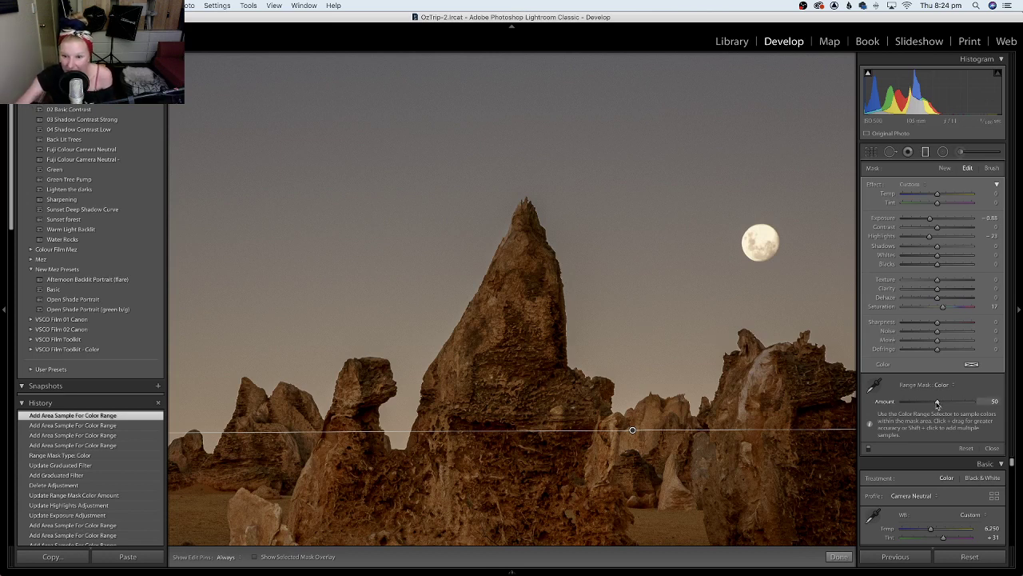
left_click_drag(937, 403, 954, 402)
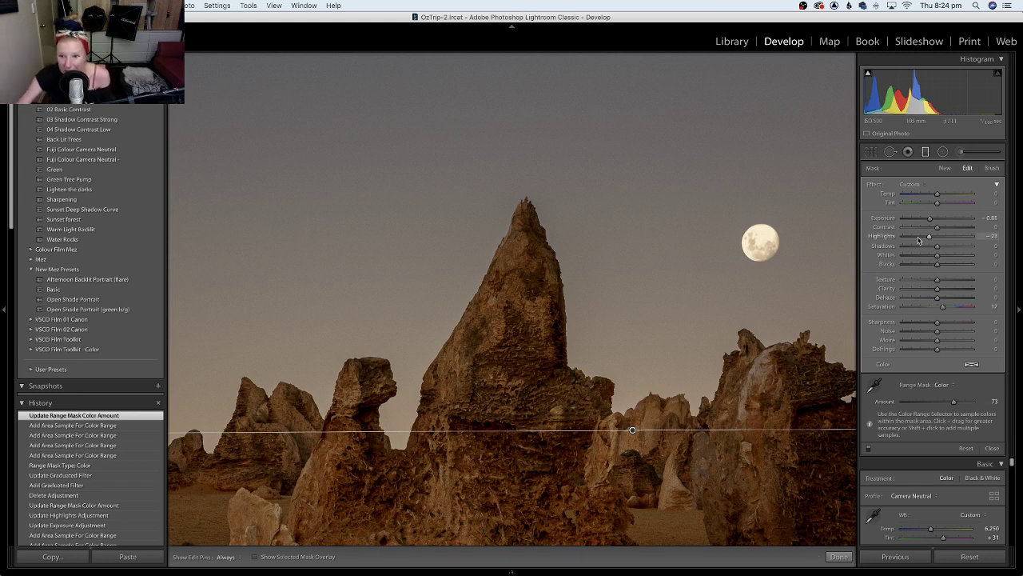
mouse_move(931, 222)
left_mouse_down()
mouse_move(912, 226)
mouse_move(927, 222)
left_mouse_up()
left_click_drag(927, 222, 930, 220)
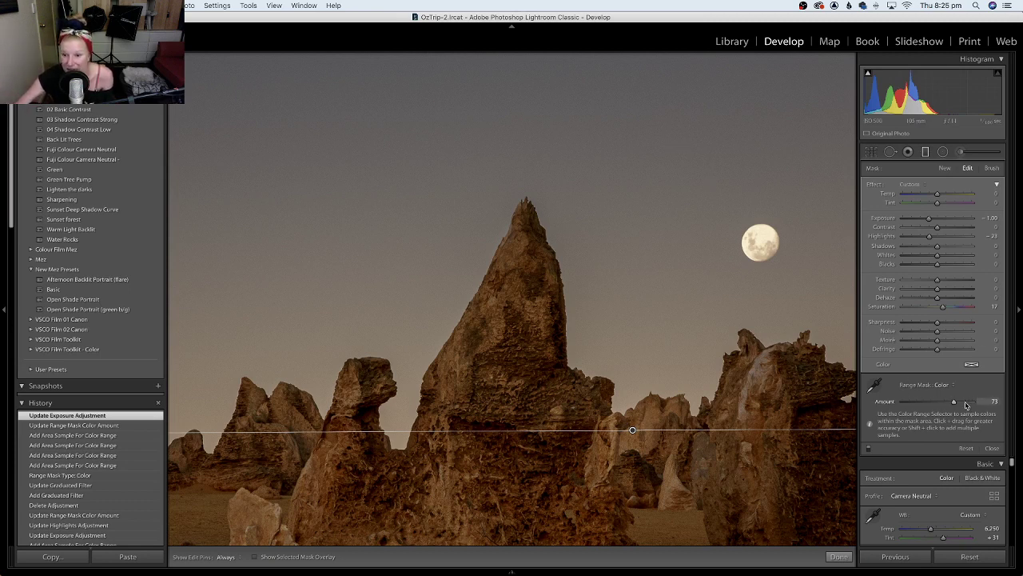
left_click(926, 153)
left_click(567, 279)
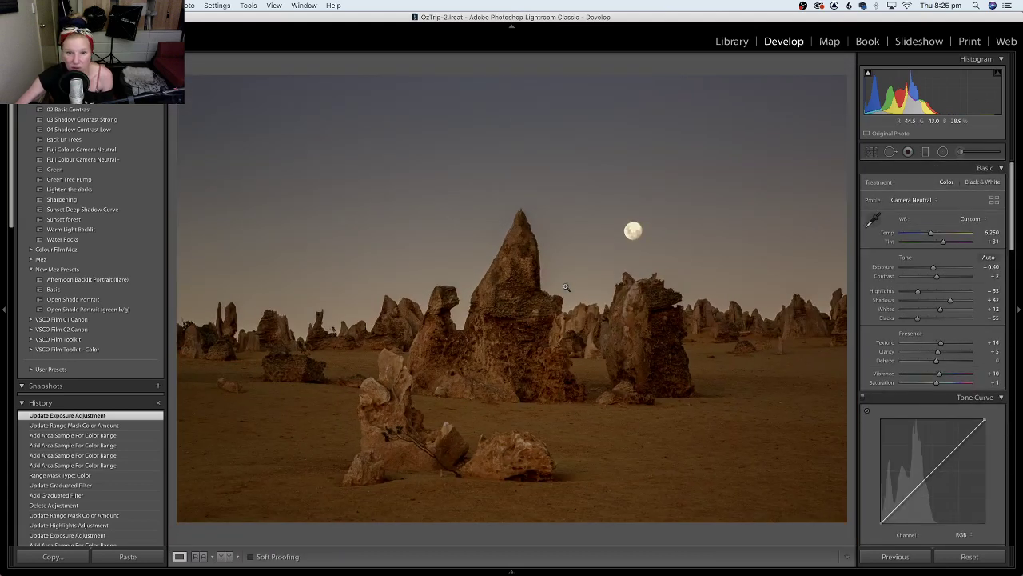
- Compare the photo without the sky's graduated filter by deleting it, undo the deletion and close the filter tool
left_click(926, 152)
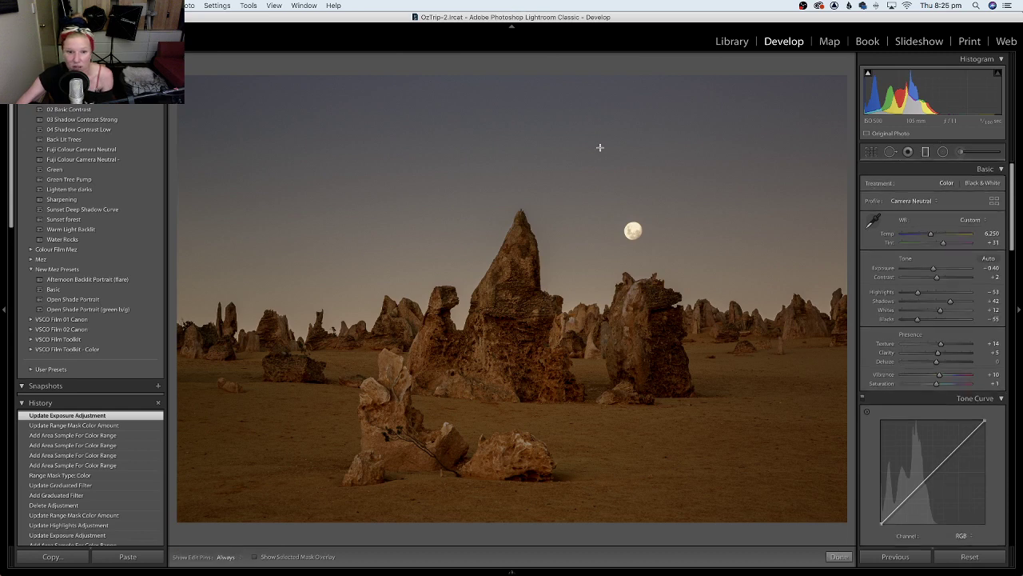
left_click(570, 318)
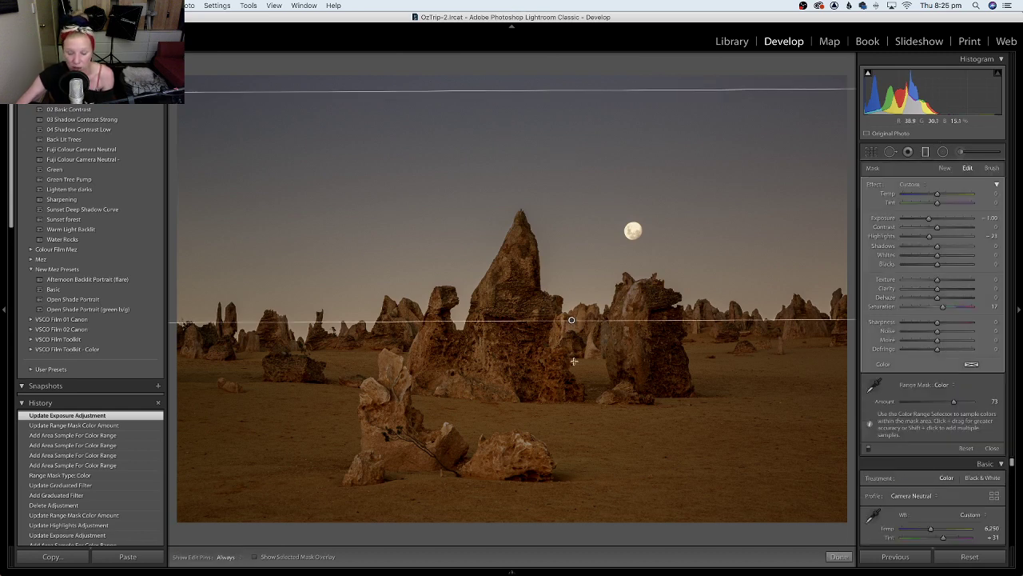
key("Delete")
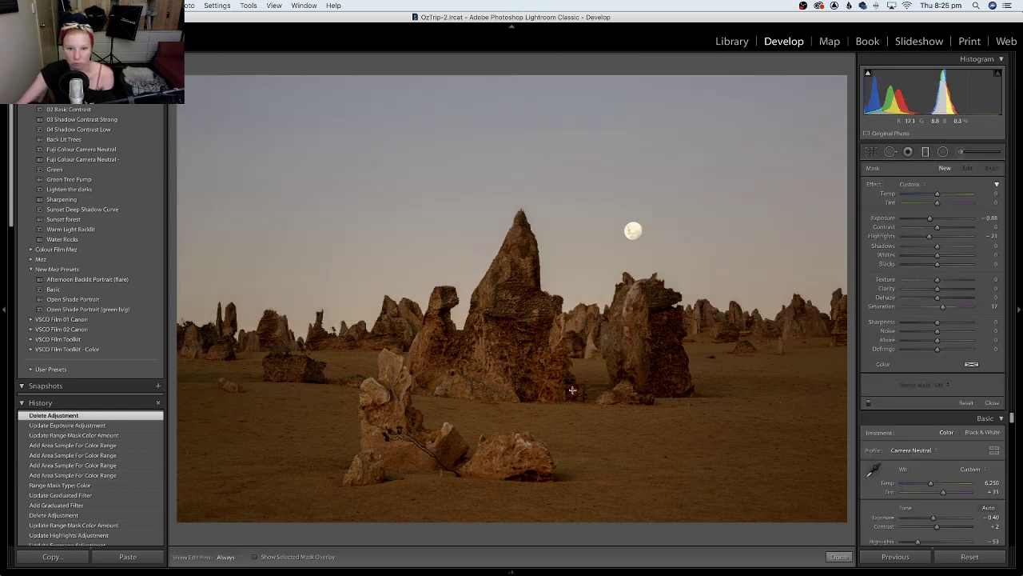
key("super+z")
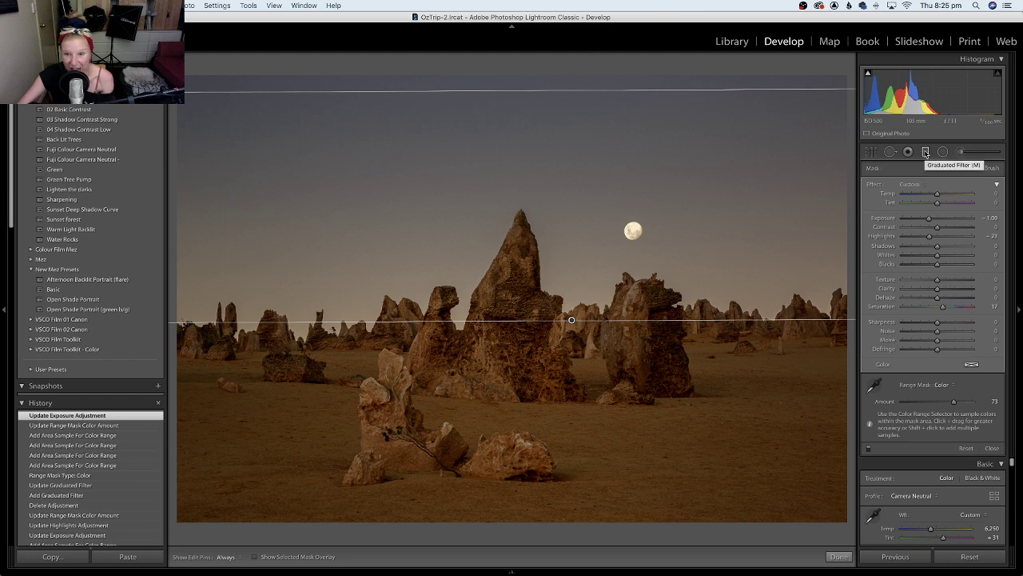
left_click(925, 152)
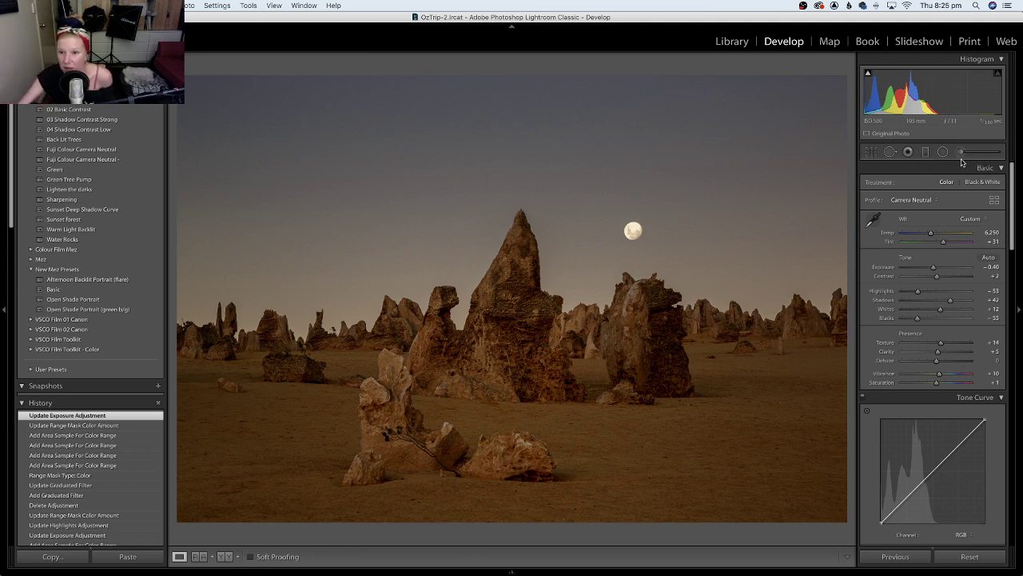
- Paint the rocks and sand with a reset adjustment brush at exposure 0.61, highlights 37 and whites 79
left_click(960, 153)
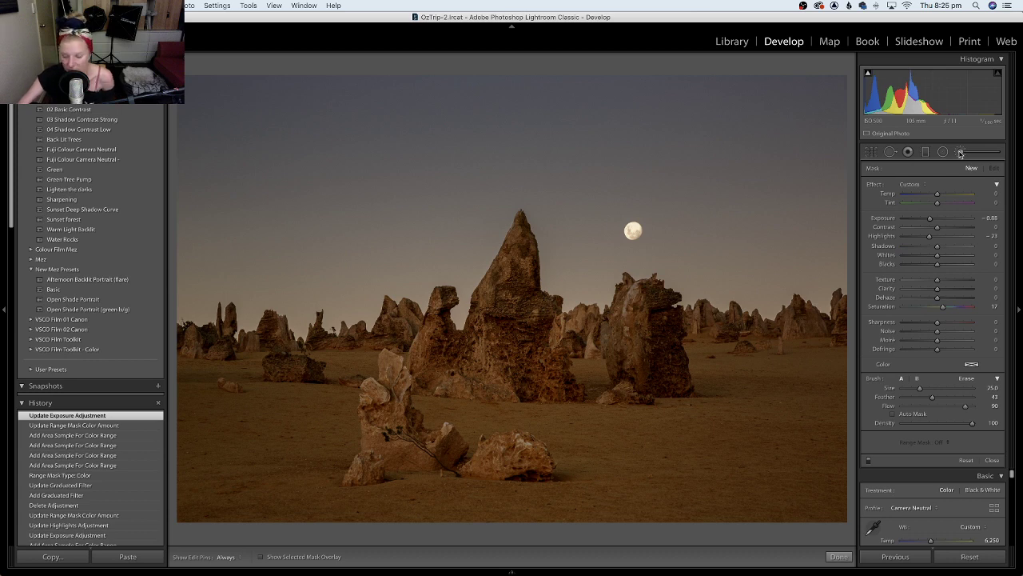
double_click(874, 186)
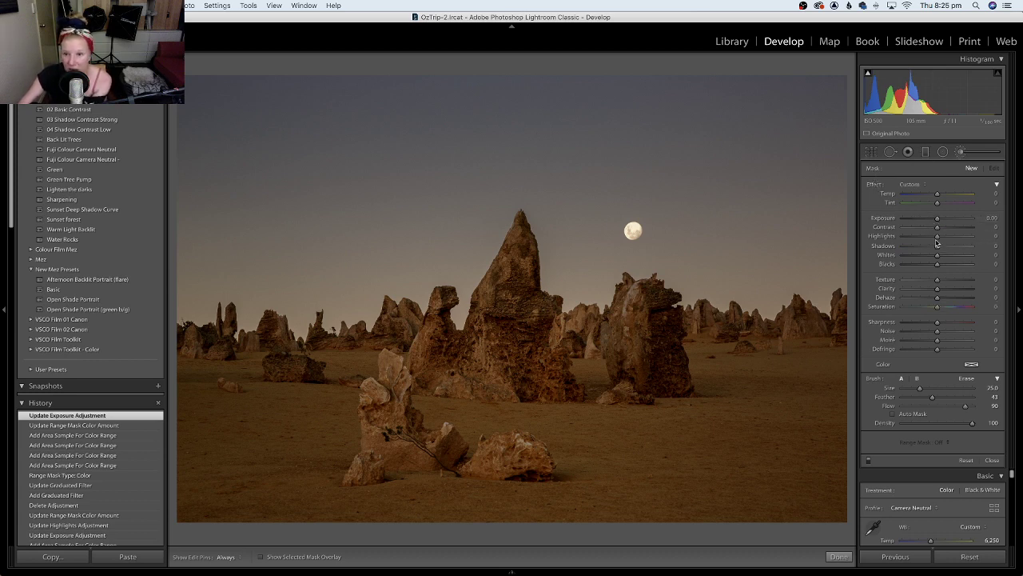
mouse_move(937, 240)
left_mouse_down()
mouse_move(951, 238)
mouse_move(944, 256)
mouse_move(969, 258)
left_mouse_up()
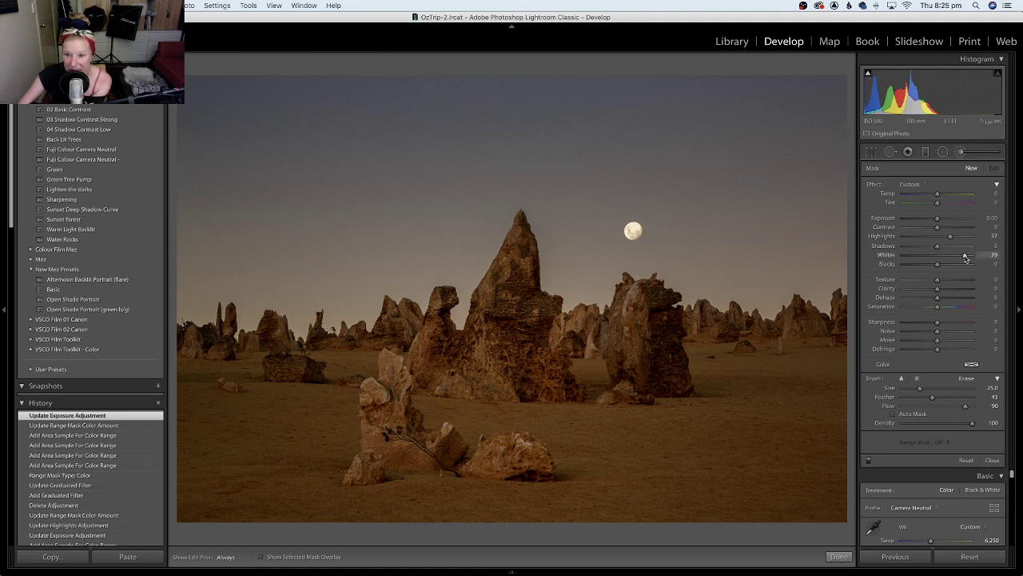
left_click_drag(939, 222, 945, 222)
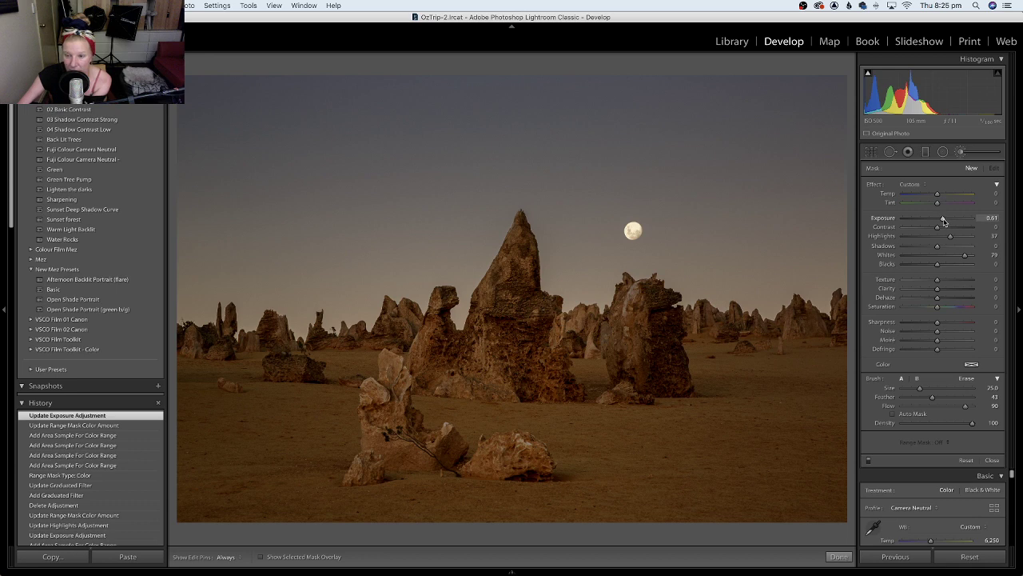
key("h")
mouse_move(229, 354)
left_mouse_down()
mouse_move(319, 360)
mouse_move(261, 341)
mouse_move(327, 356)
mouse_move(456, 352)
mouse_move(520, 372)
mouse_move(528, 264)
mouse_move(607, 360)
mouse_move(652, 323)
mouse_move(680, 335)
mouse_move(792, 340)
mouse_move(831, 360)
mouse_move(837, 446)
mouse_move(599, 468)
mouse_move(376, 448)
mouse_move(703, 432)
mouse_move(664, 392)
mouse_move(291, 356)
mouse_move(197, 423)
mouse_move(204, 448)
mouse_move(400, 502)
mouse_move(208, 479)
mouse_move(152, 511)
mouse_move(384, 471)
mouse_move(504, 404)
left_mouse_up()
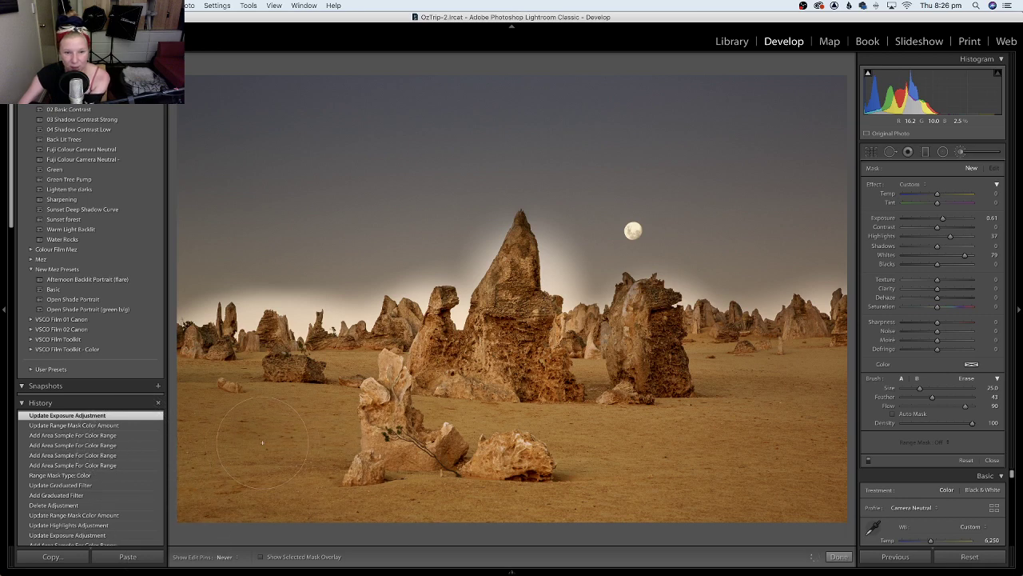
left_click_drag(795, 406, 794, 404)
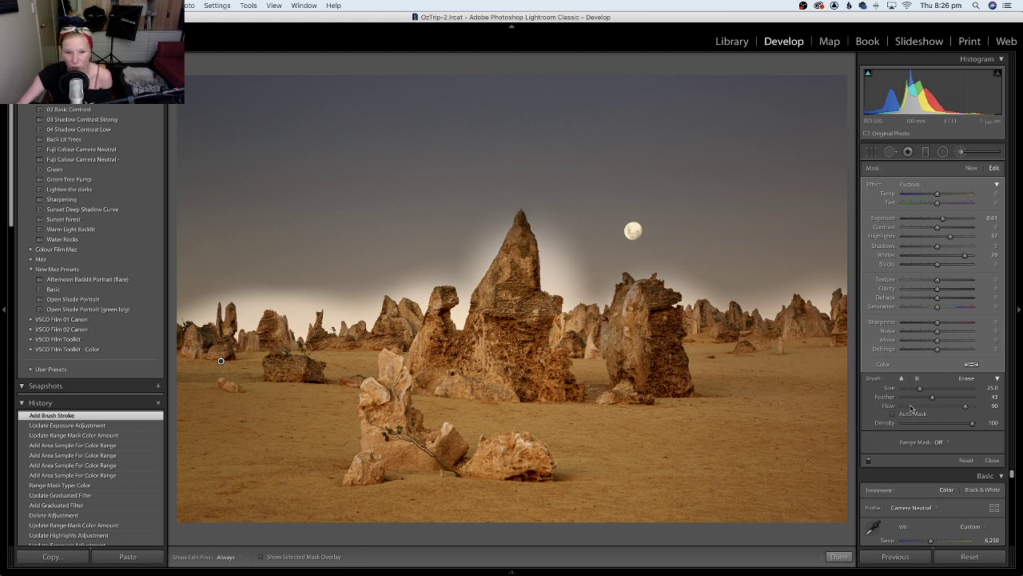
- Add a luminance range mask to the brush adjustment and set its range to 77/100
left_click(939, 442)
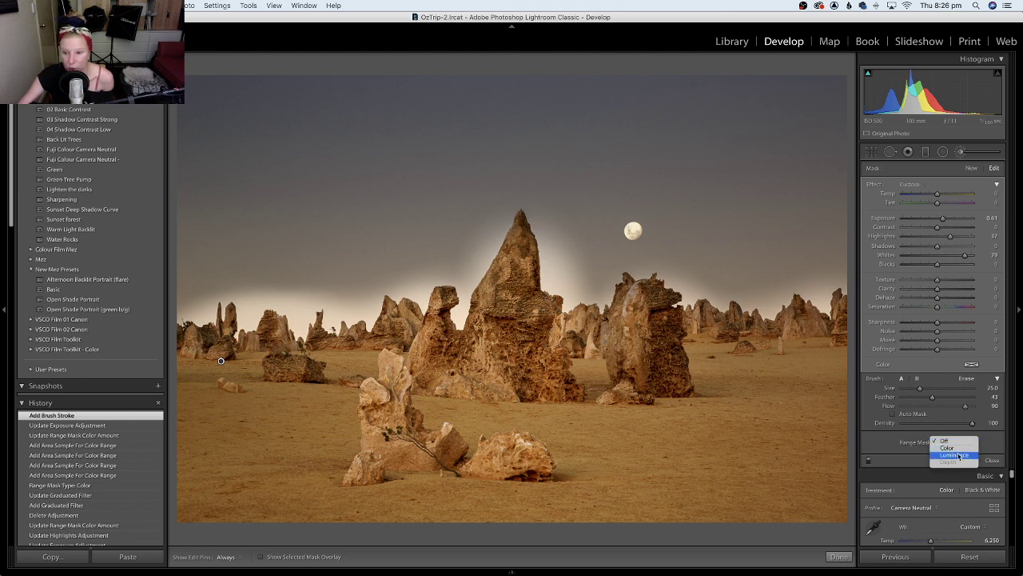
left_click(968, 456)
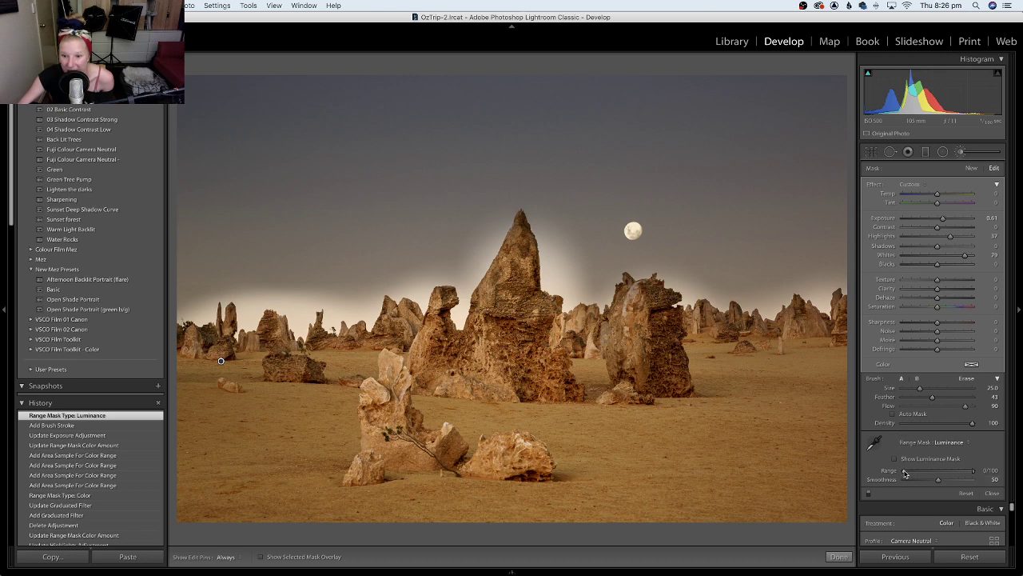
left_click_drag(904, 473, 957, 474)
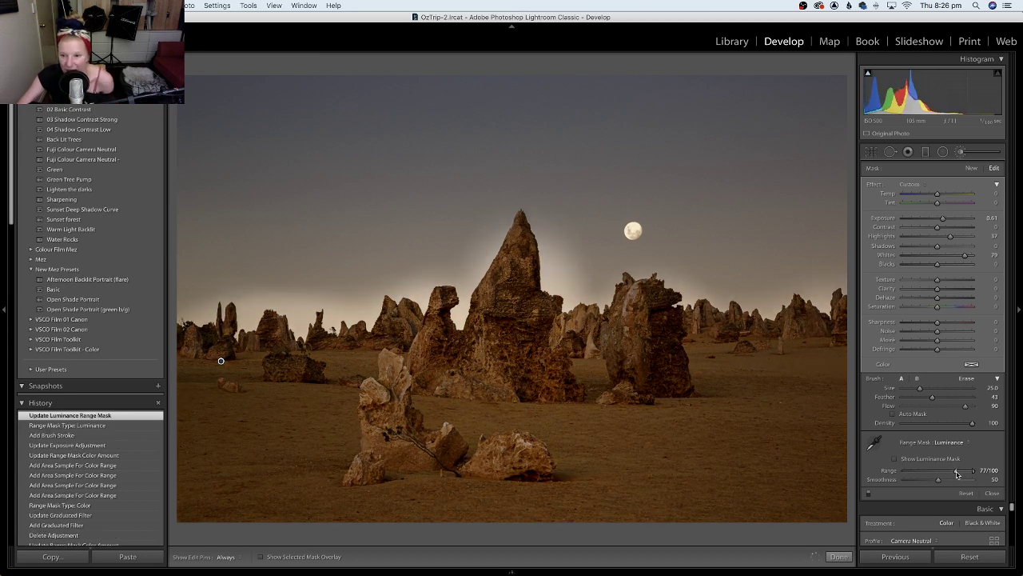
- Erase the brush's bright halo from the sky around the tall rock and along the horizon
left_click(967, 377)
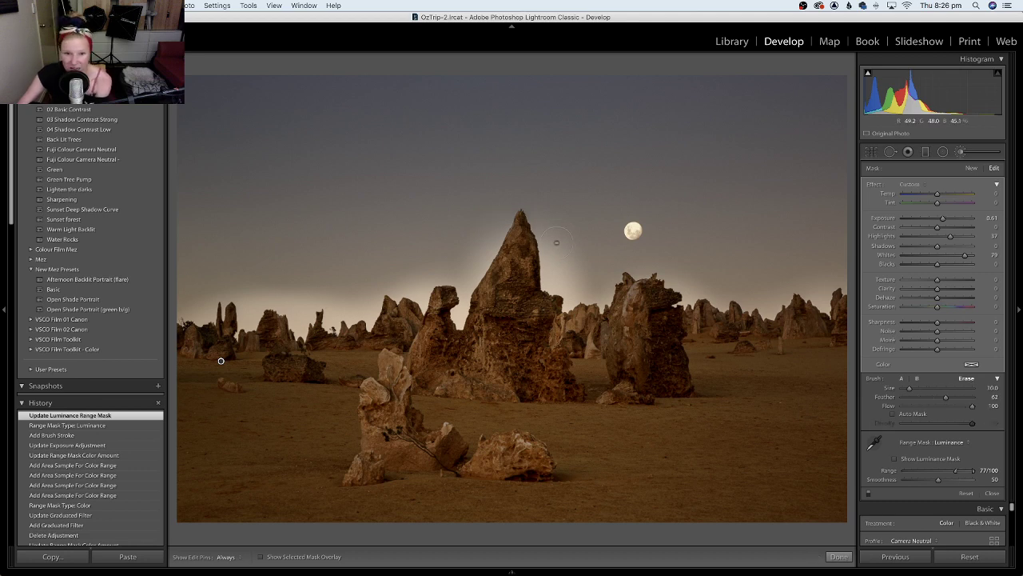
key("h")
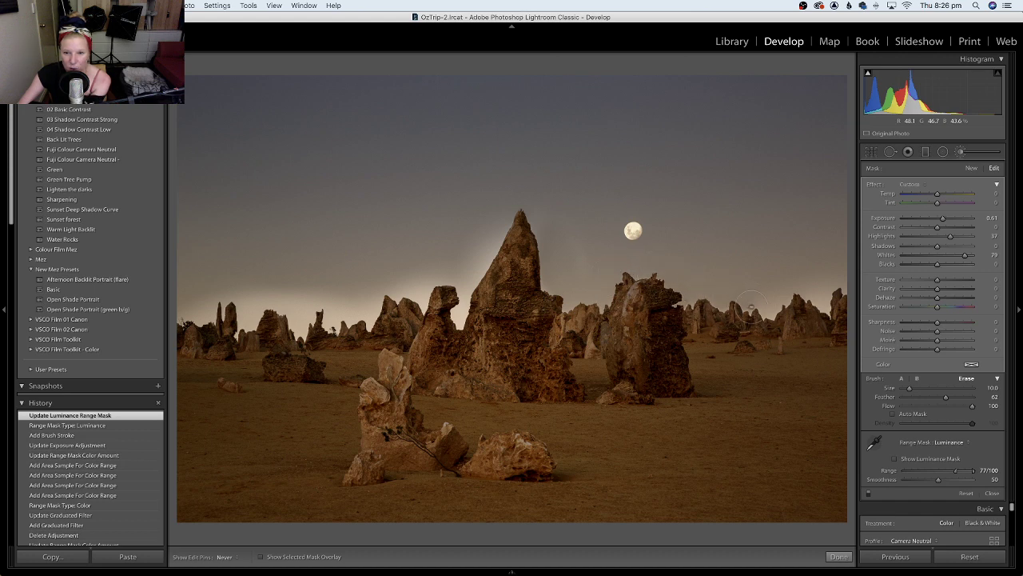
mouse_move(831, 302)
left_mouse_down()
mouse_move(844, 280)
mouse_move(819, 264)
mouse_move(815, 276)
left_mouse_up()
key("h")
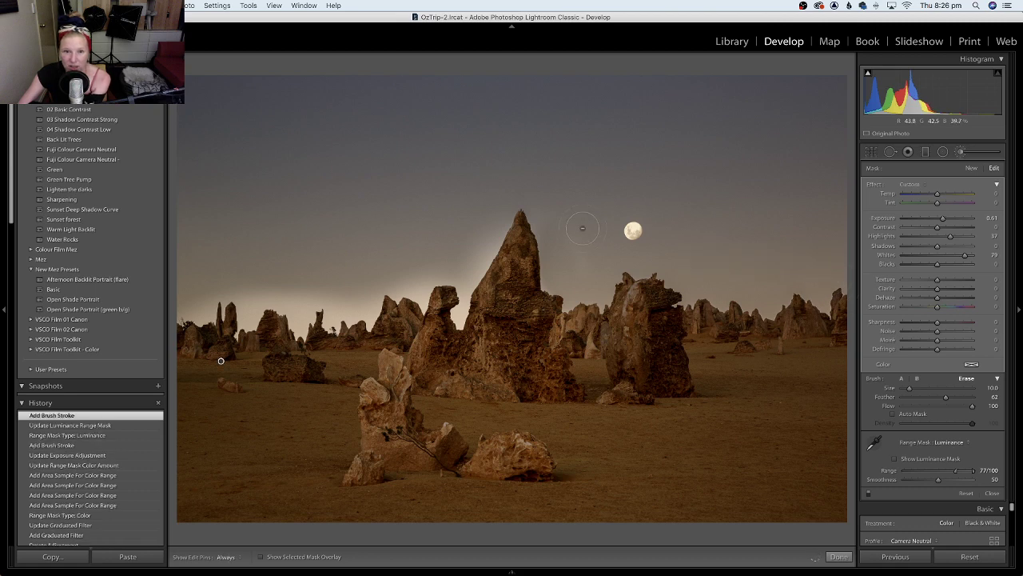
key("h")
mouse_move(453, 300)
left_mouse_down()
mouse_move(443, 272)
mouse_move(424, 288)
mouse_move(387, 290)
mouse_move(346, 327)
mouse_move(312, 314)
mouse_move(297, 330)
mouse_move(315, 293)
mouse_move(249, 319)
mouse_move(247, 305)
mouse_move(236, 331)
mouse_move(228, 298)
mouse_move(191, 328)
mouse_move(179, 324)
mouse_move(270, 287)
mouse_move(251, 318)
mouse_move(323, 291)
mouse_move(358, 308)
mouse_move(370, 292)
mouse_move(450, 267)
mouse_move(464, 300)
mouse_move(491, 208)
mouse_move(455, 269)
mouse_move(489, 217)
mouse_move(460, 205)
mouse_move(478, 253)
mouse_move(528, 177)
mouse_move(560, 258)
mouse_move(594, 276)
mouse_move(551, 198)
mouse_move(570, 274)
mouse_move(588, 290)
mouse_move(637, 265)
left_mouse_up()
mouse_move(699, 284)
left_mouse_down()
mouse_move(709, 302)
mouse_move(840, 289)
mouse_move(828, 286)
left_mouse_up()
key("h")
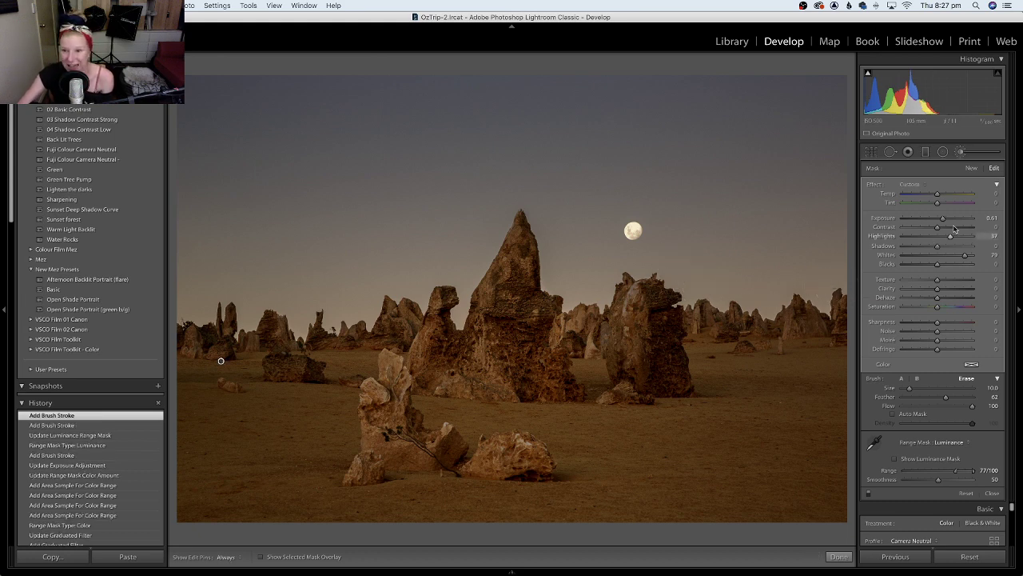
- Raise the brush adjustment's whites to 98 and exposure to 2.39, and erase the spill along the tall rock's edge
left_click_drag(944, 257, 970, 258)
mouse_move(942, 218)
left_mouse_down()
mouse_move(977, 221)
mouse_move(941, 220)
mouse_move(957, 220)
left_mouse_up()
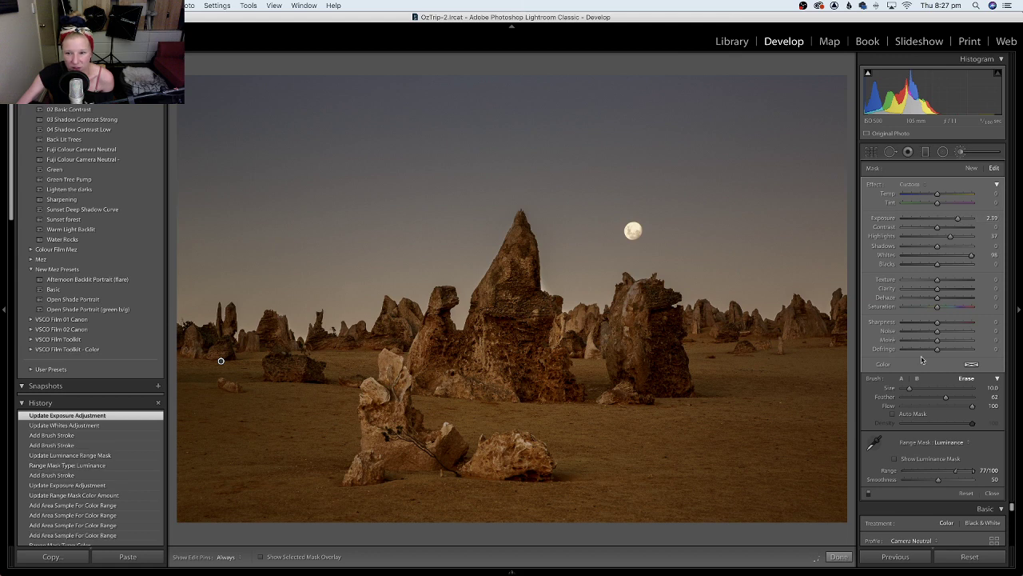
mouse_move(544, 285)
left_mouse_down()
mouse_move(550, 301)
mouse_move(534, 232)
left_mouse_up()
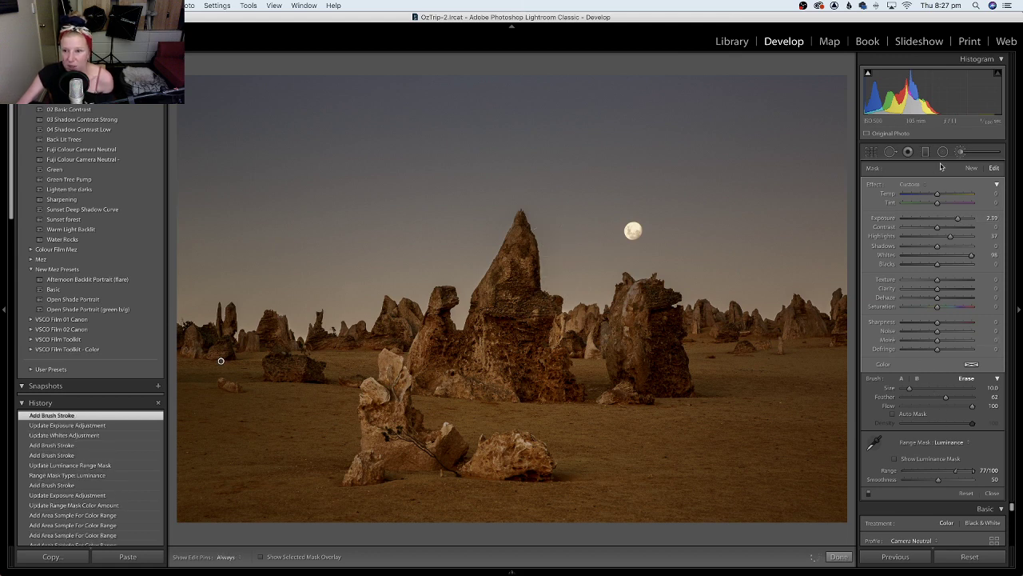
- Finish the brush adjustment and open the lighter-sky copy of the rocks-and-moon photo
left_click(961, 152)
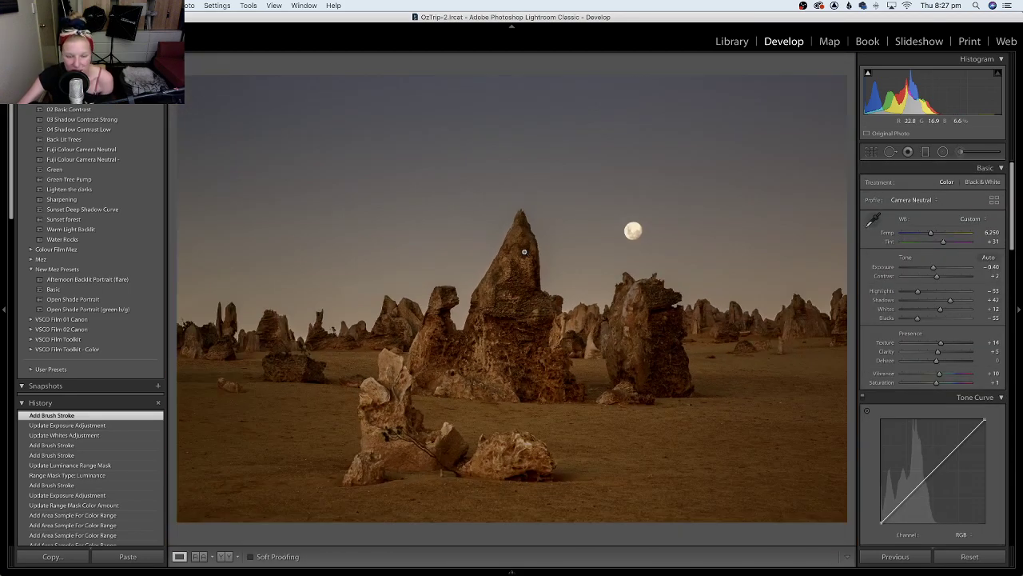
mouse_move(518, 573)
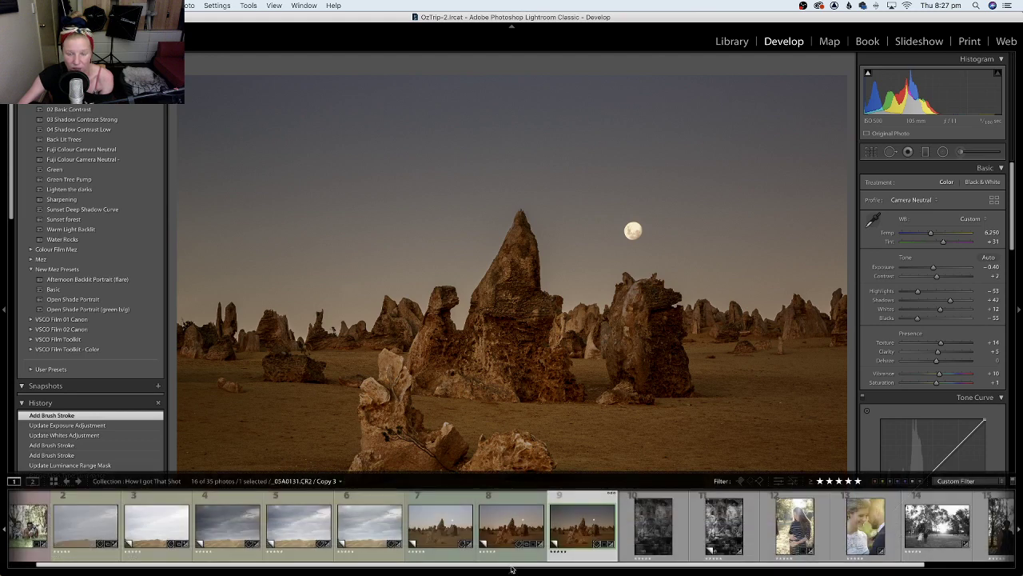
left_click(503, 523)
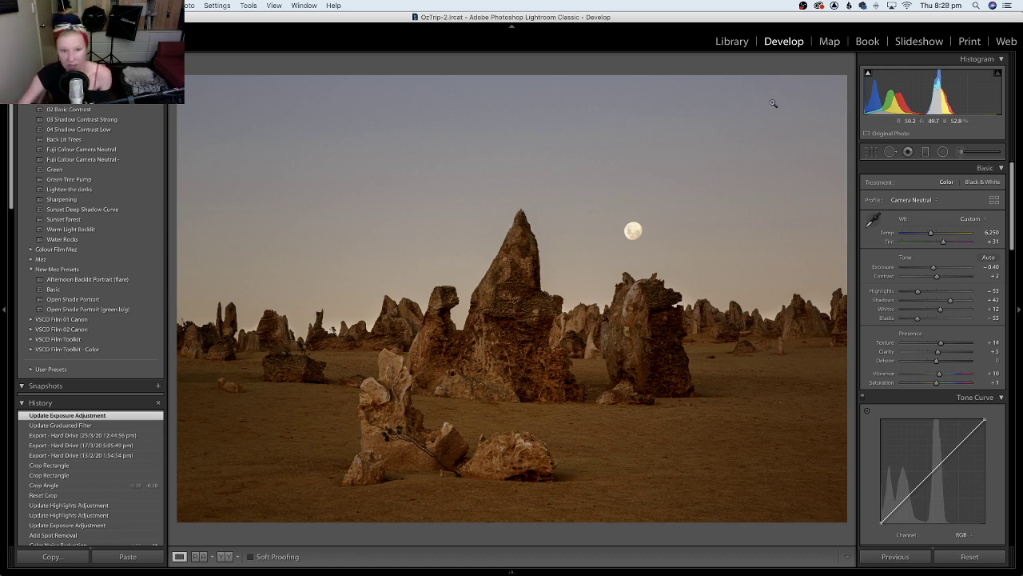
- Reset the highlights of the moon's brush adjustment, lower them to -59, and close the adjustment brush
left_click(961, 152)
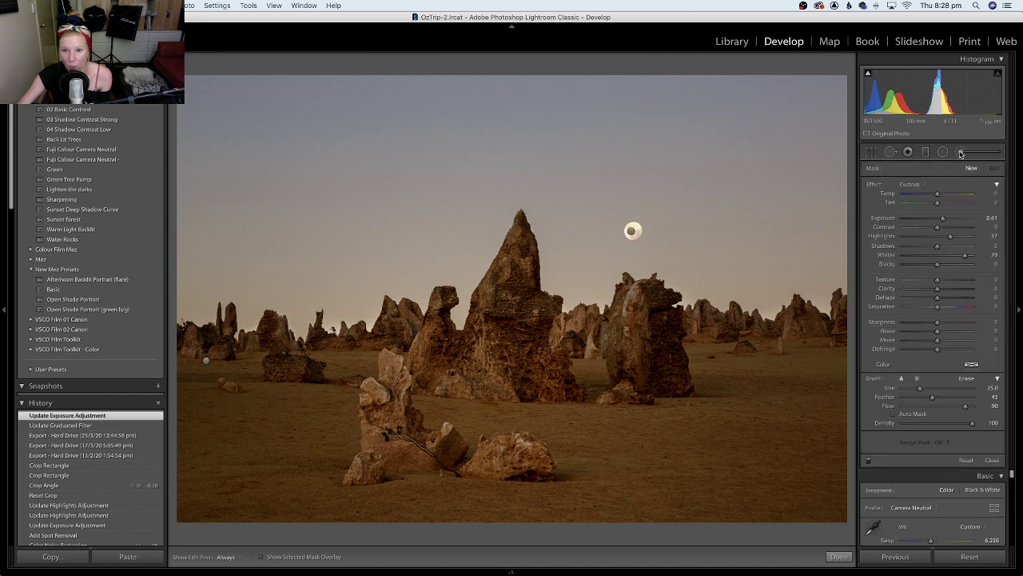
left_click(631, 230)
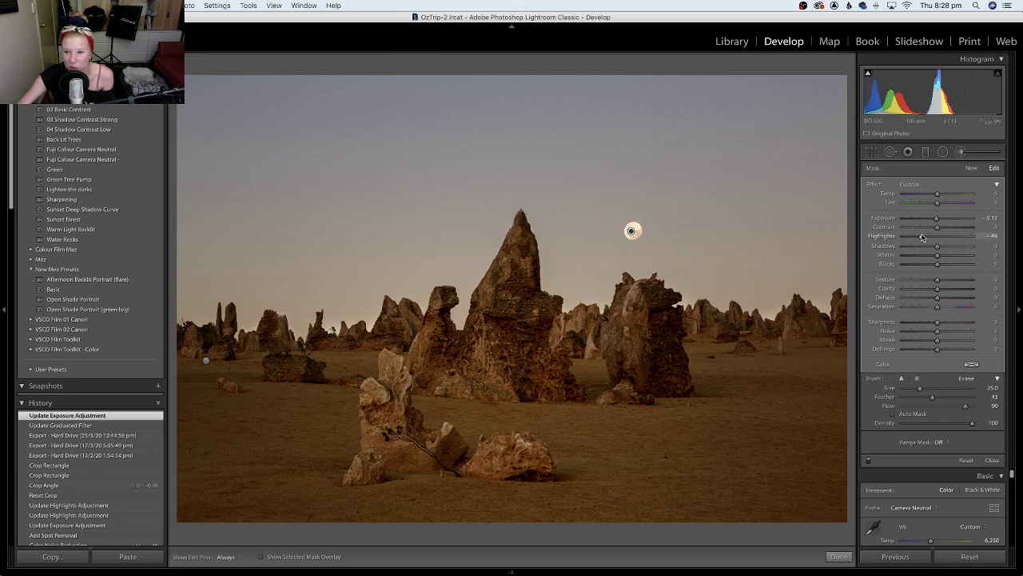
double_click(879, 237)
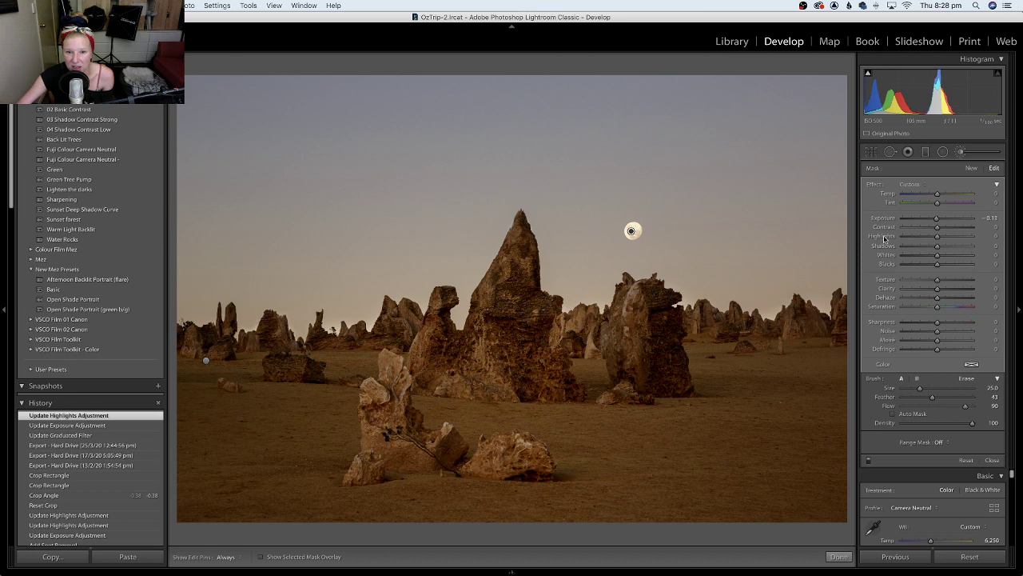
mouse_move(938, 239)
left_mouse_down()
mouse_move(912, 237)
mouse_move(921, 237)
left_mouse_up()
left_click_drag(917, 237, 916, 237)
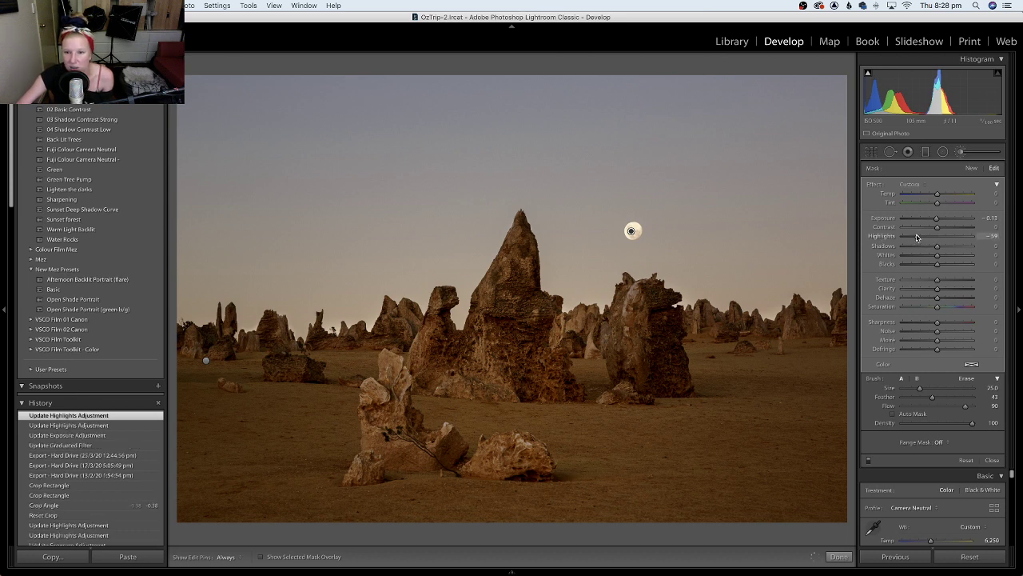
left_click(959, 152)
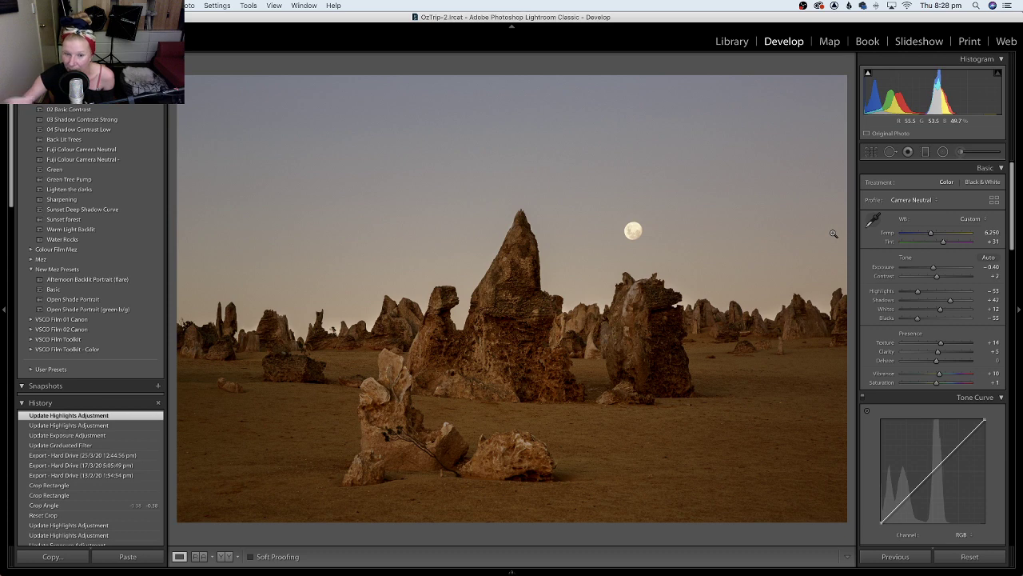
- Review the dark-sky sand dune photo, then return to the darker copy of the rocks-and-moon photo
mouse_move(559, 571)
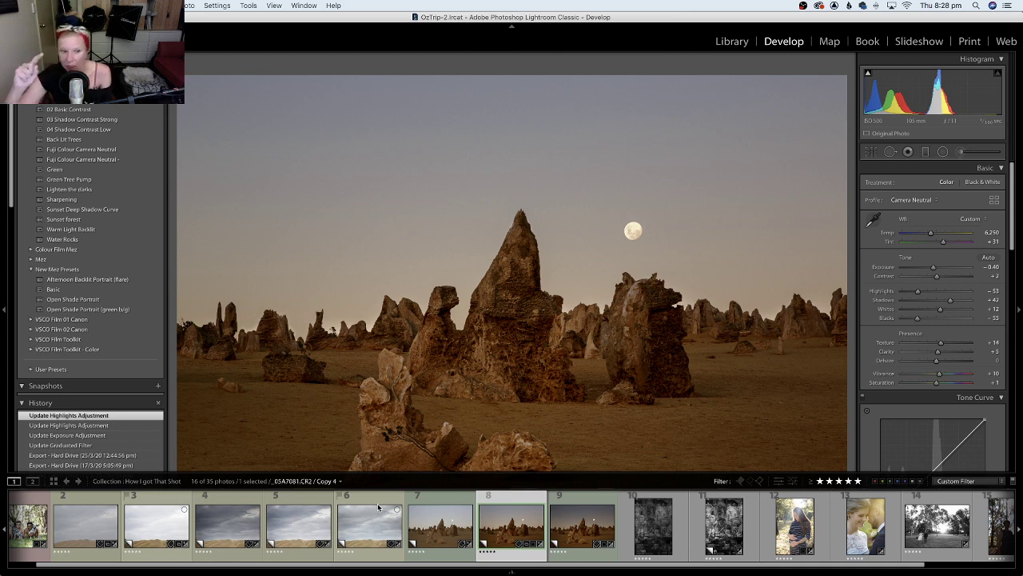
left_click(227, 524)
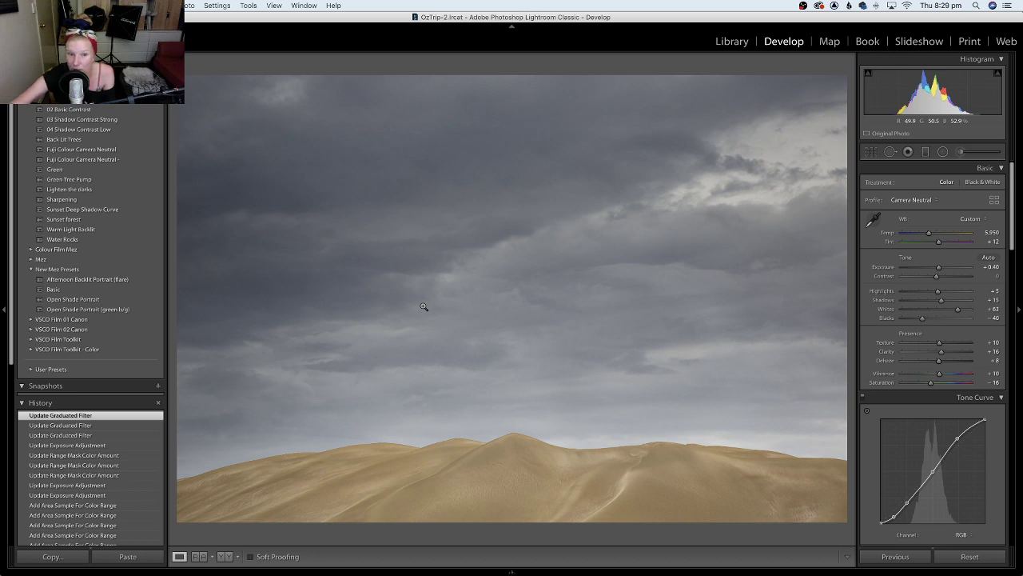
mouse_move(512, 573)
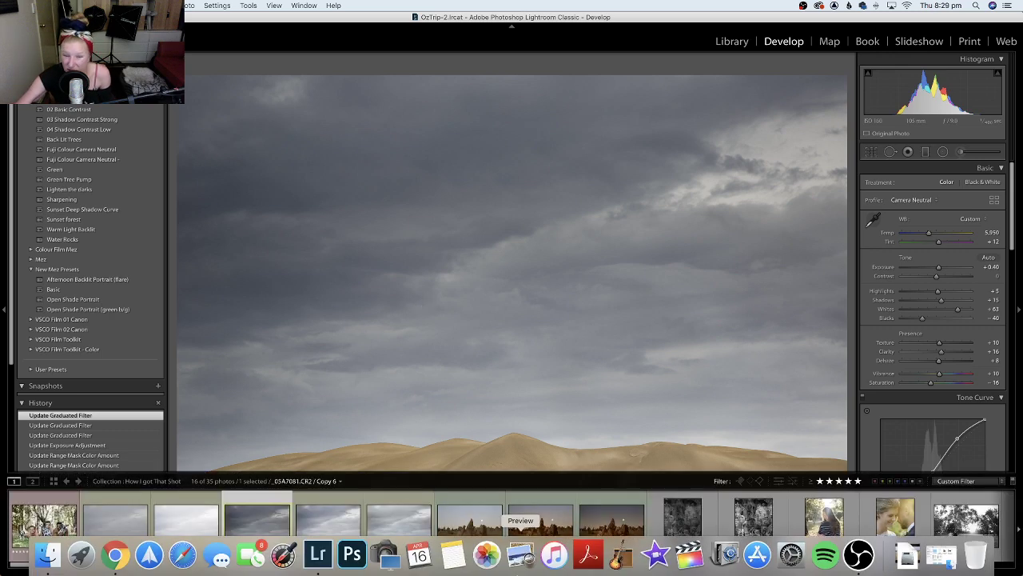
left_click(622, 525)
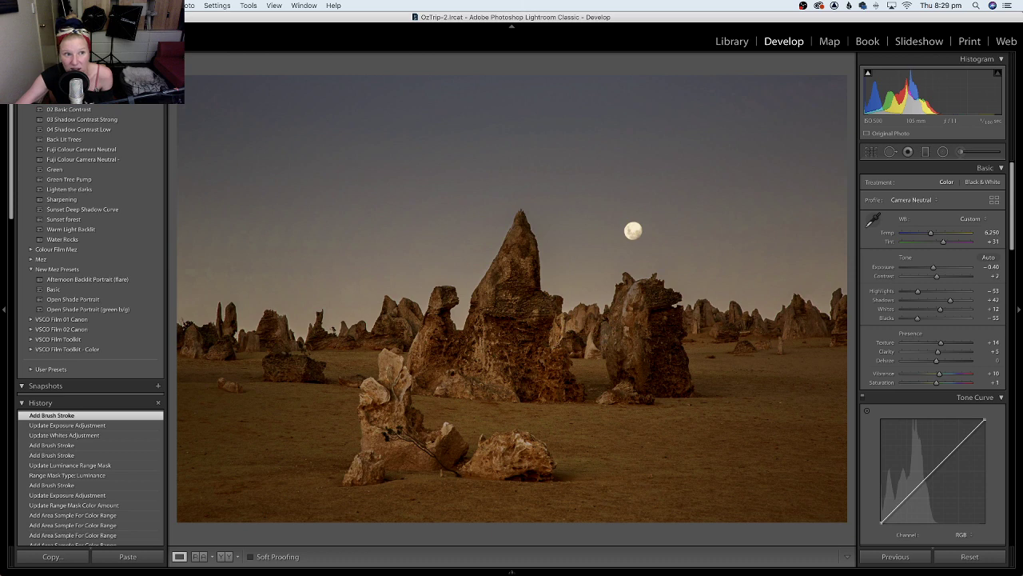
- Select the first slideshow-and-webcam scene in OBS Studio, then switch back to Lightroom Classic
key("l")
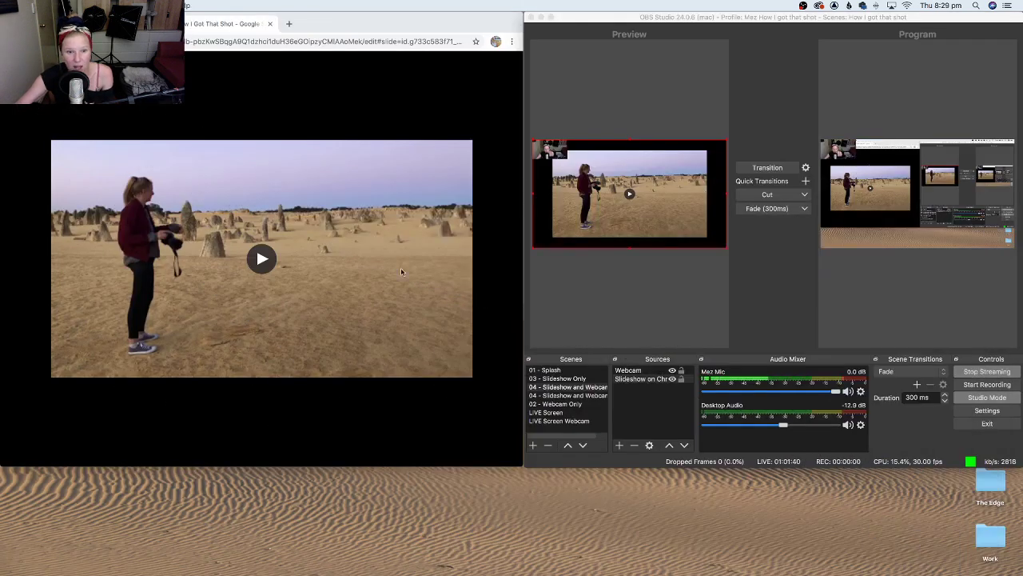
left_click(534, 387)
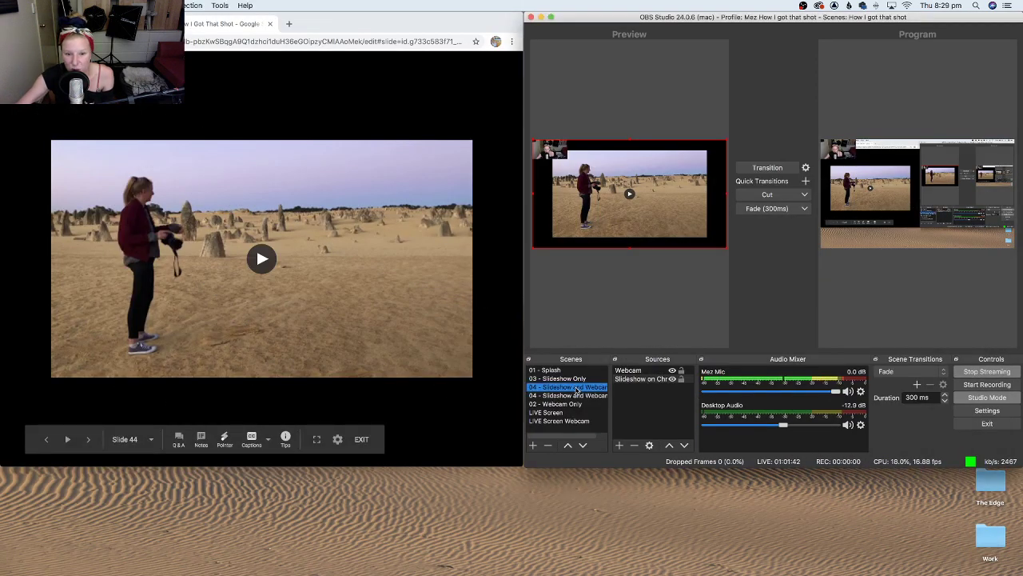
left_click(768, 167)
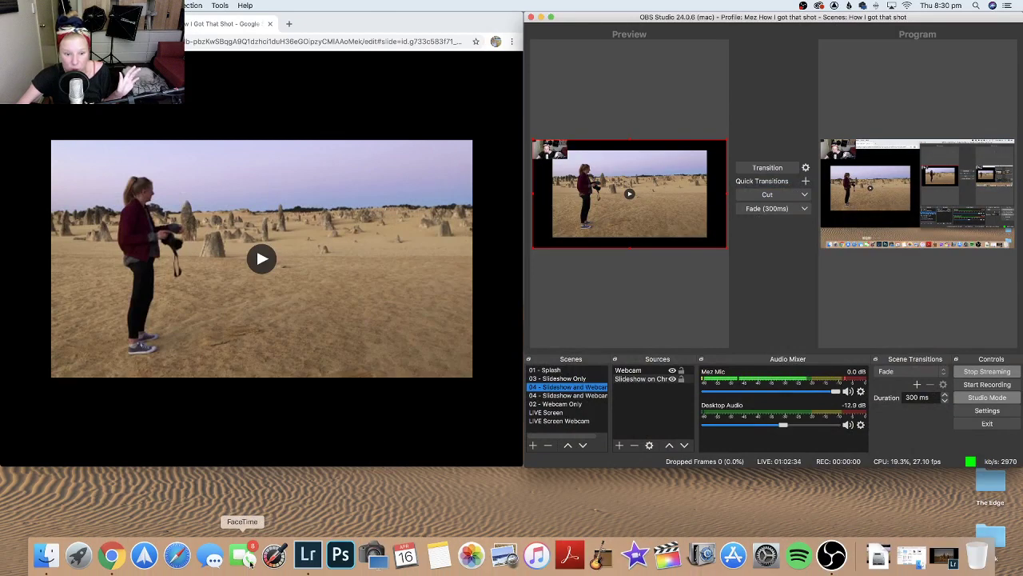
left_click(307, 557)
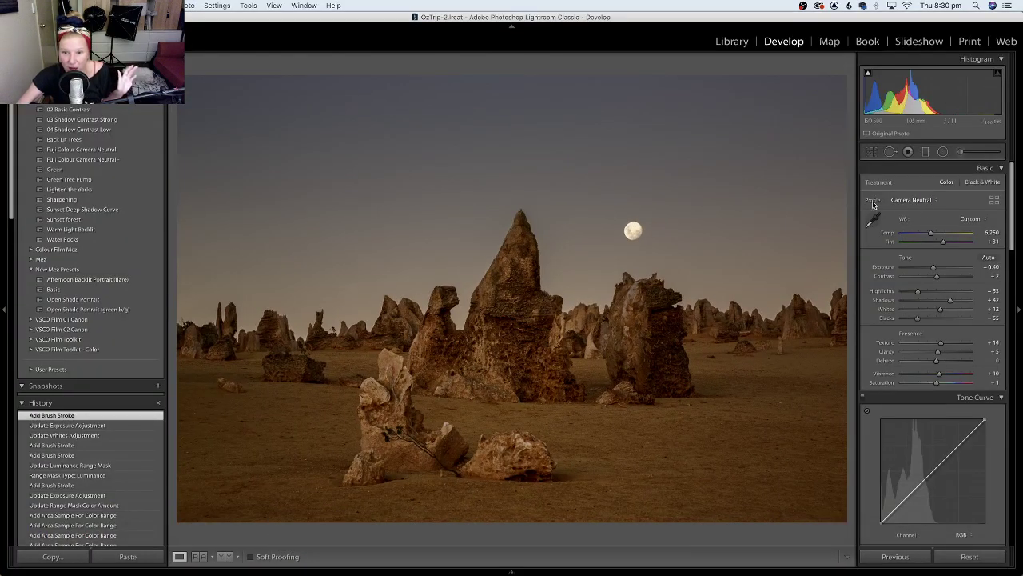
- Examine the list of color profiles available for the rocks-and-moon photo
left_click(929, 203)
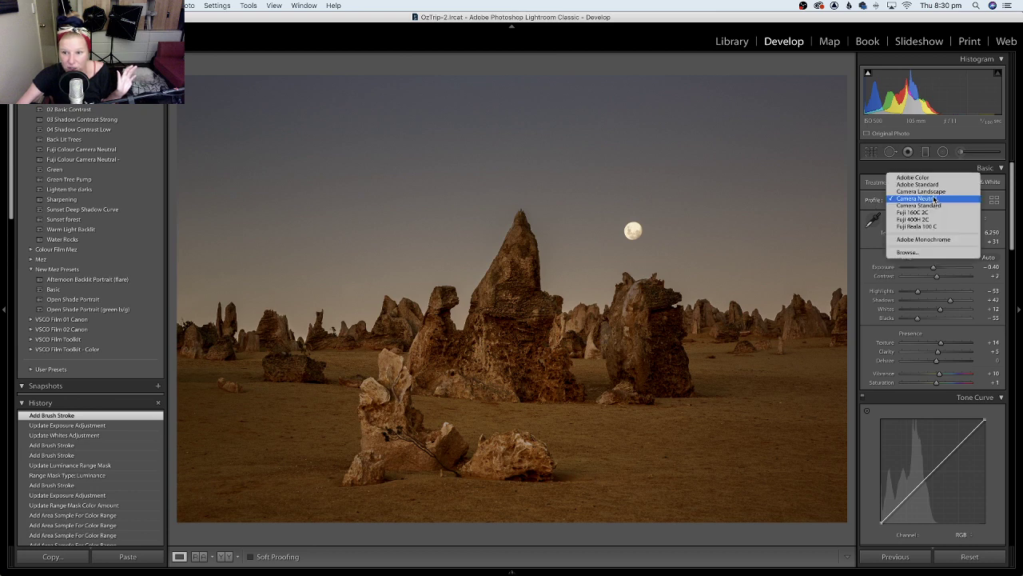
left_click(871, 205)
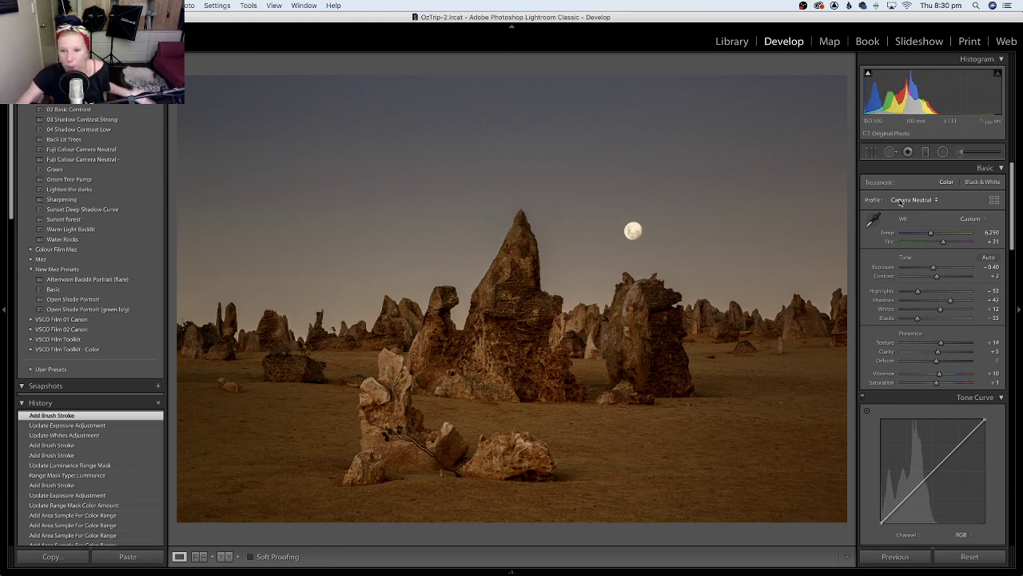
left_click(908, 205)
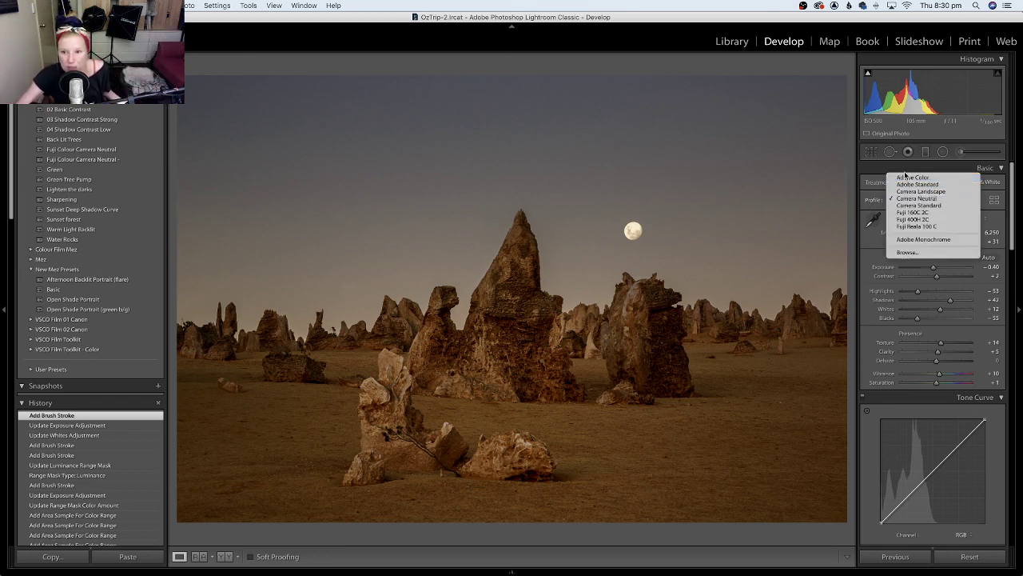
left_click(869, 205)
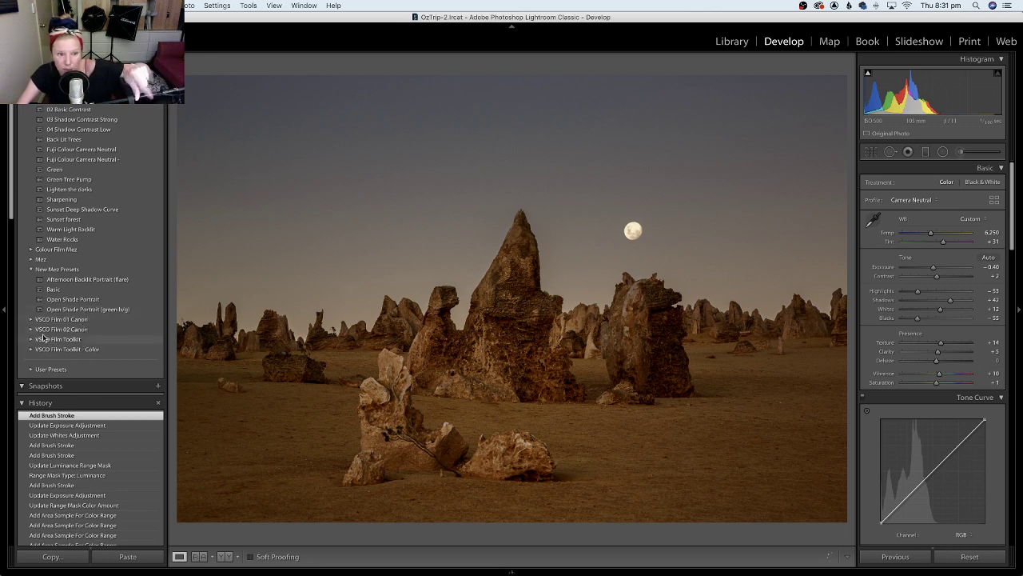
left_click(928, 201)
left_click(928, 201)
- Browse the profile thumbnails down to the Fuji and Ilford film profiles, then close the Profile Browser
left_click(995, 200)
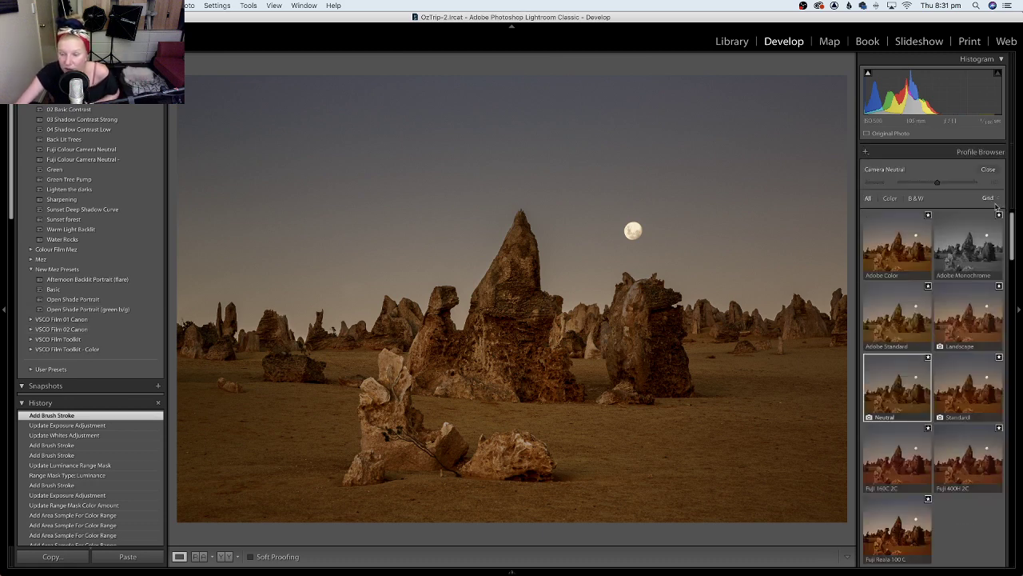
scroll(959, 528, "down", 2)
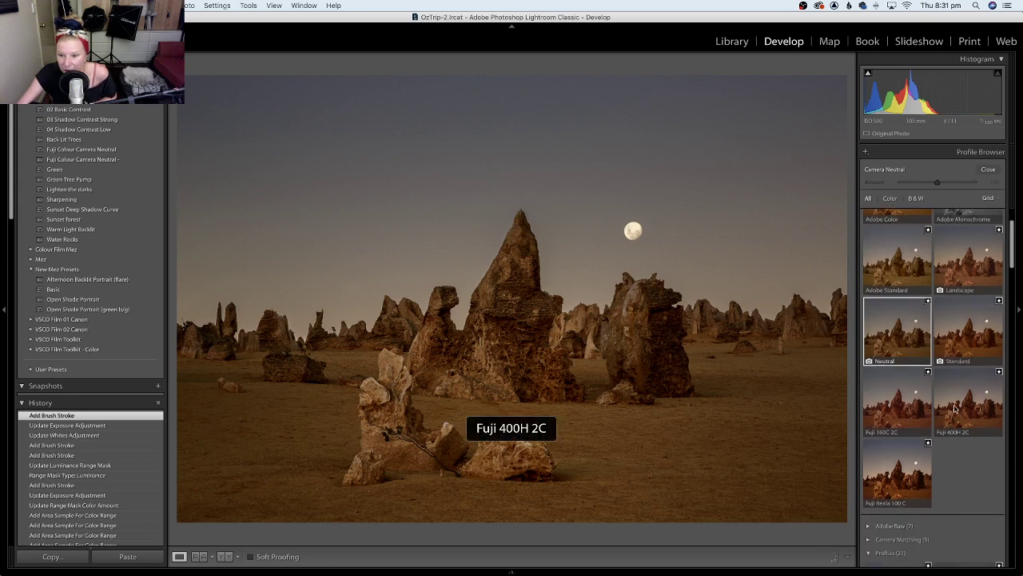
scroll(973, 484, "down", 5)
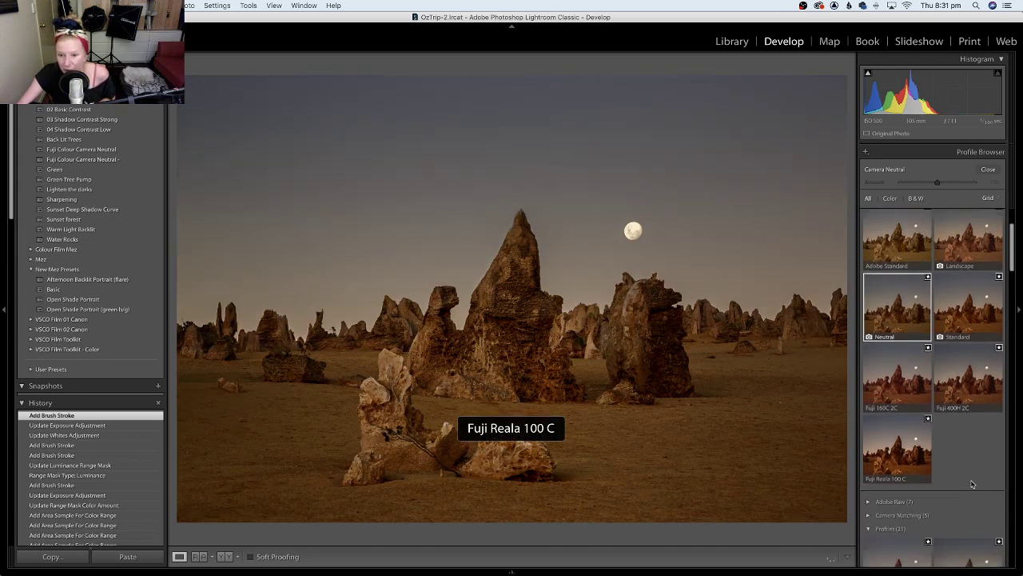
scroll(973, 484, "down", 3)
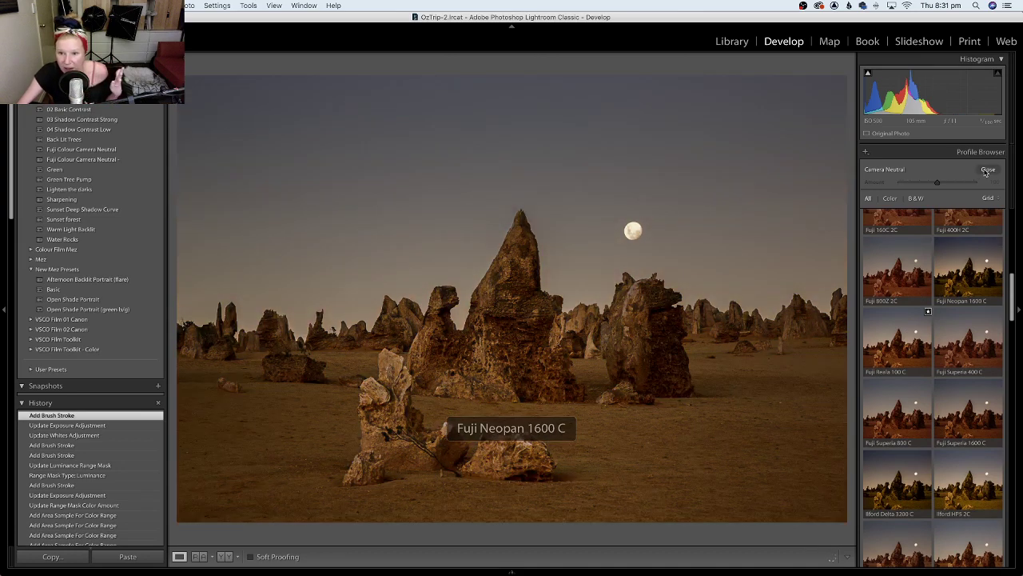
left_click(988, 169)
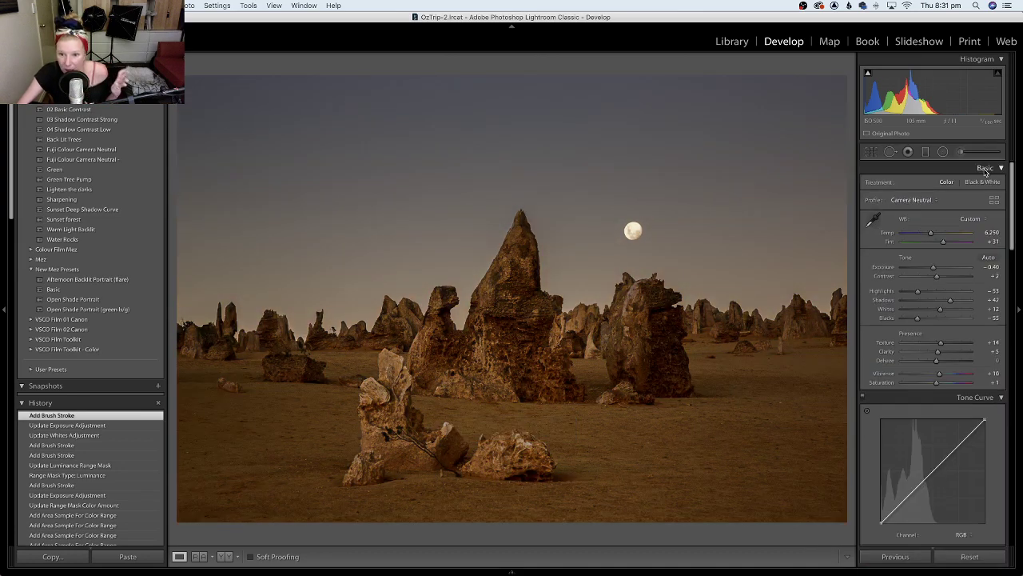
- Review the favorite profiles again and preview Camera Landscape on the photo without applying it
left_click(937, 201)
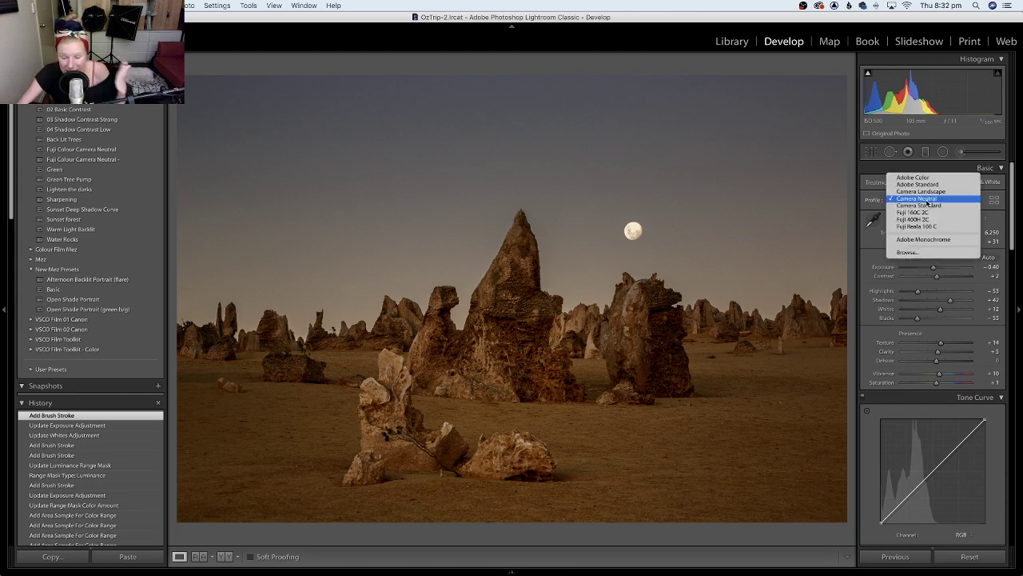
left_click(1005, 202)
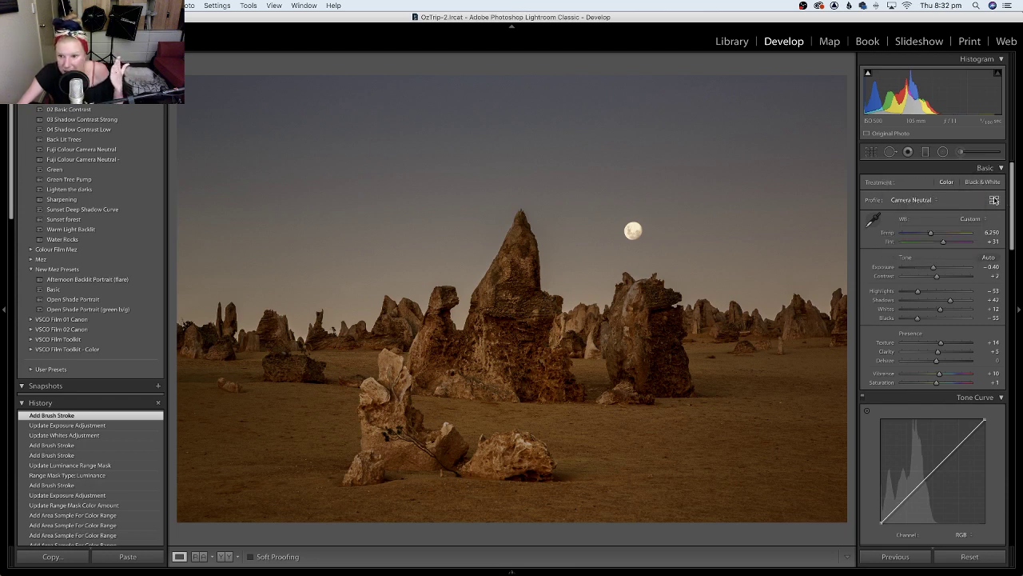
left_click(993, 200)
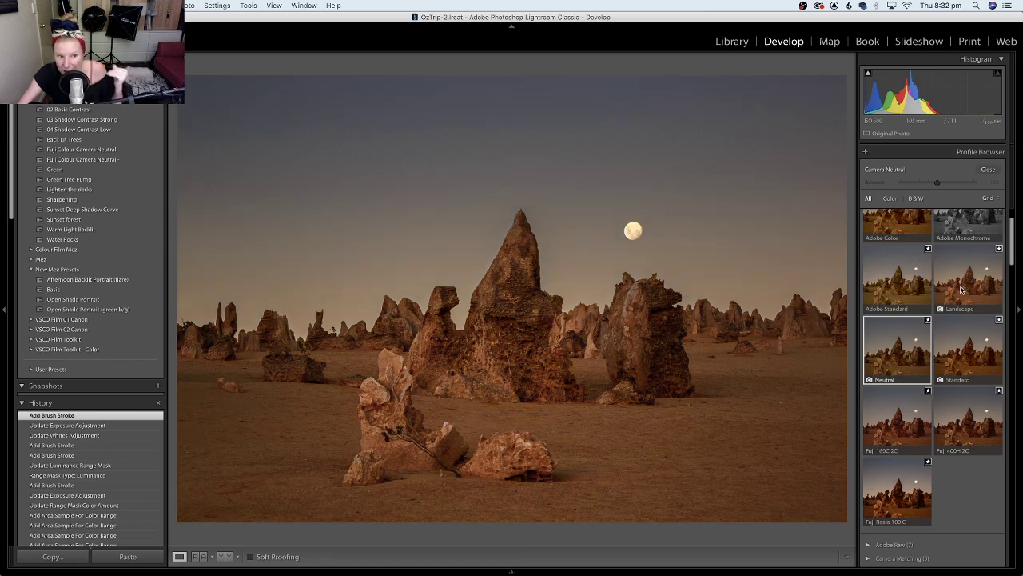
left_click(988, 168)
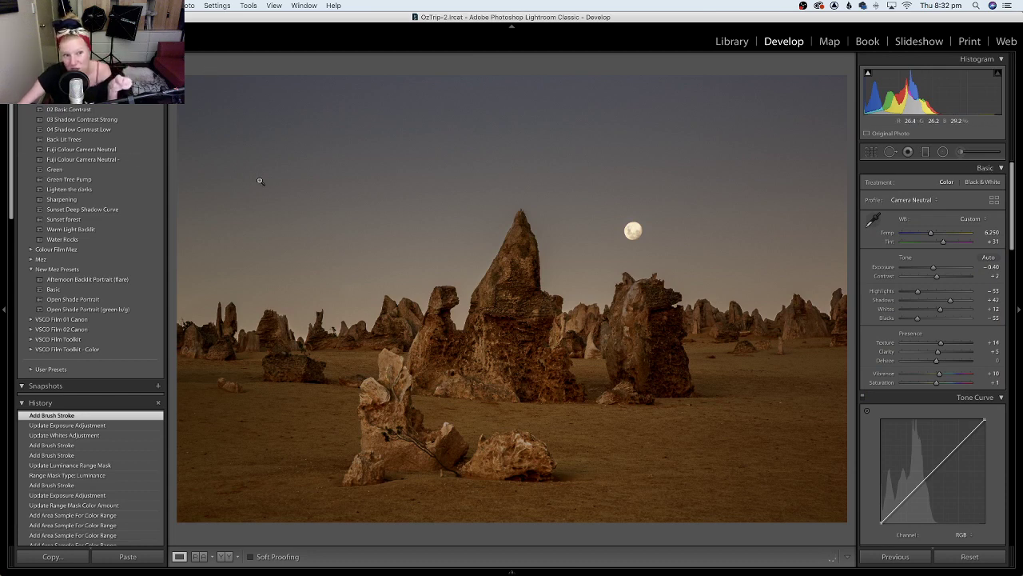
- Put the first slideshow-and-webcam scene live in OBS Studio and advance the presentation to the Analogue Street Photography slide
mouse_move(520, 560)
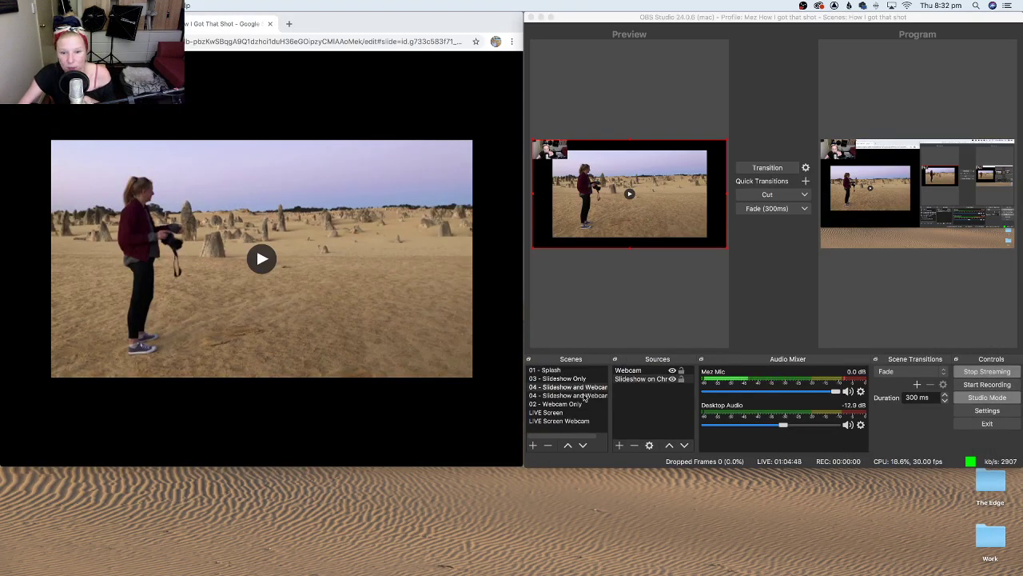
left_click(586, 387)
left_click(776, 170)
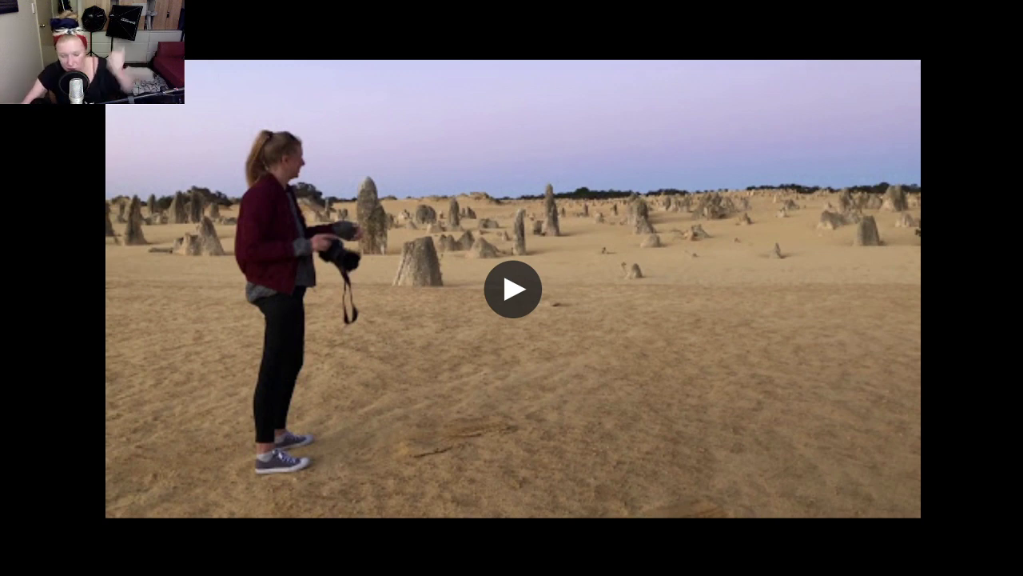
key("Right")
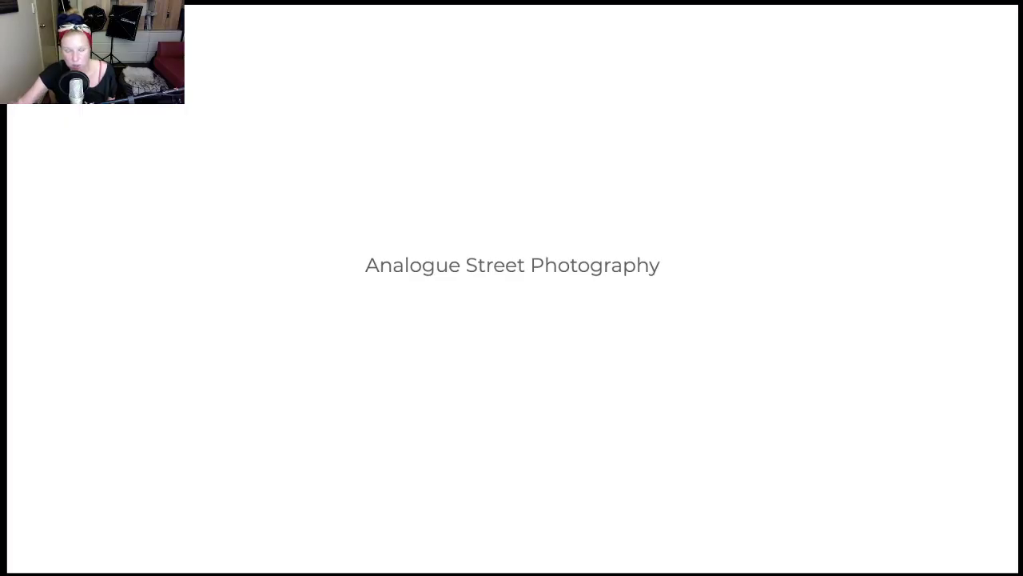